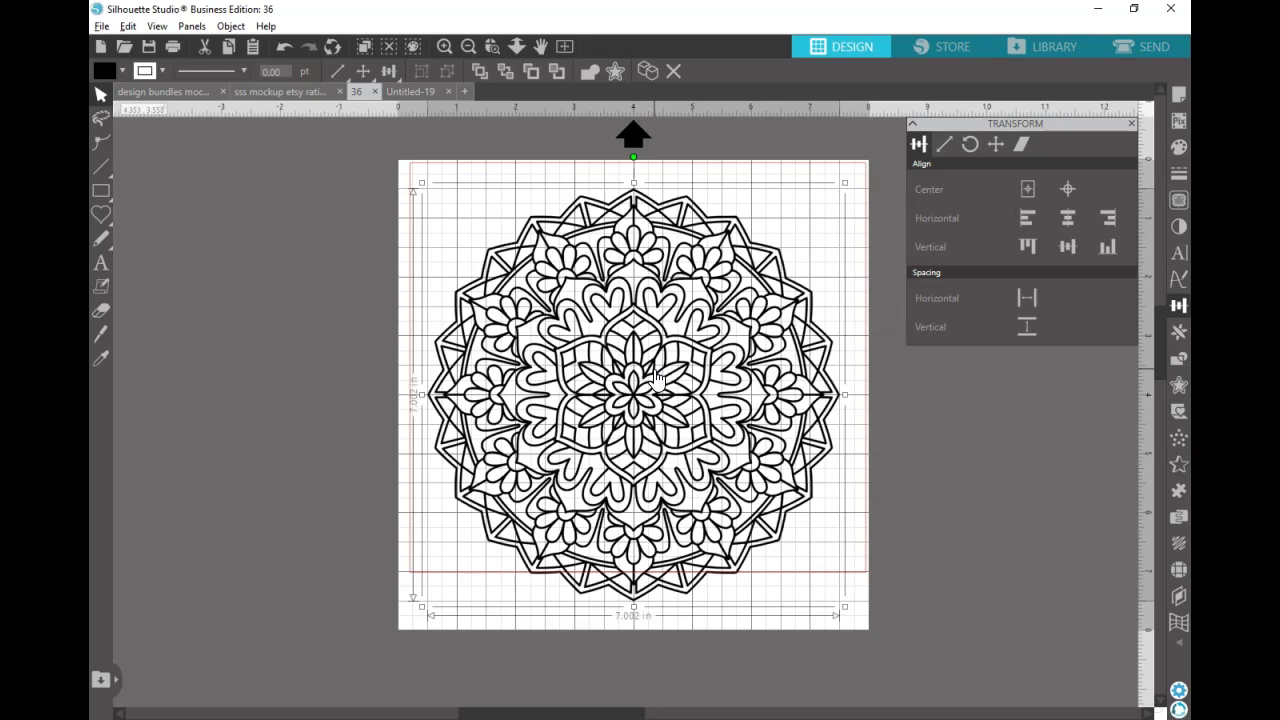
Examine the mandala in document 36 and the solid black heart in Untitled-19, including the available flexishapes
left_click(645, 352)
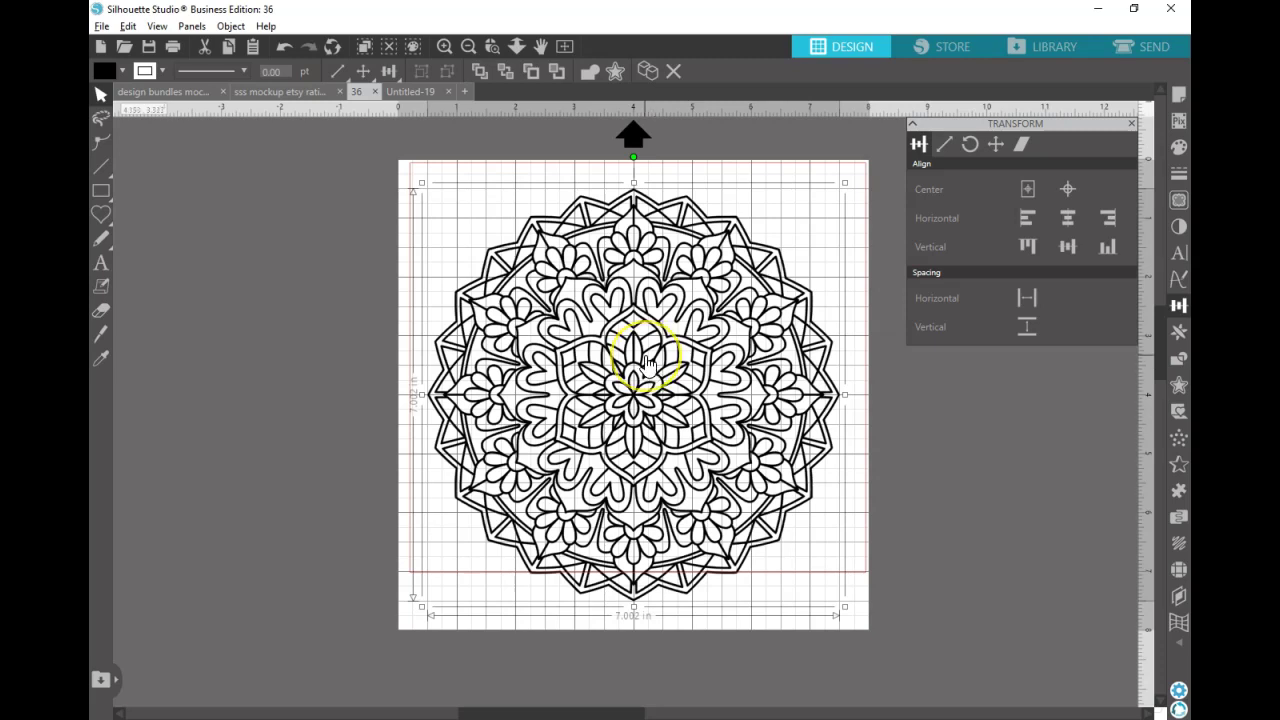
left_click(634, 340)
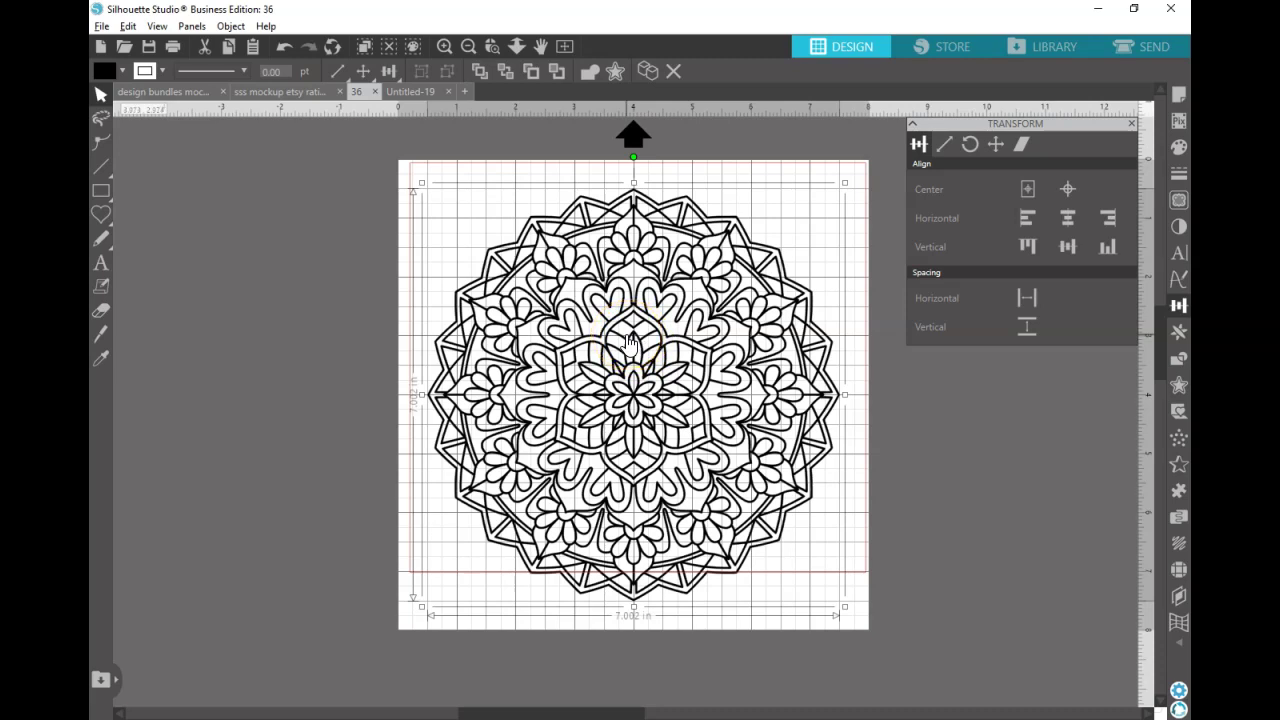
left_click(607, 350)
left_click(610, 322)
left_click(547, 230)
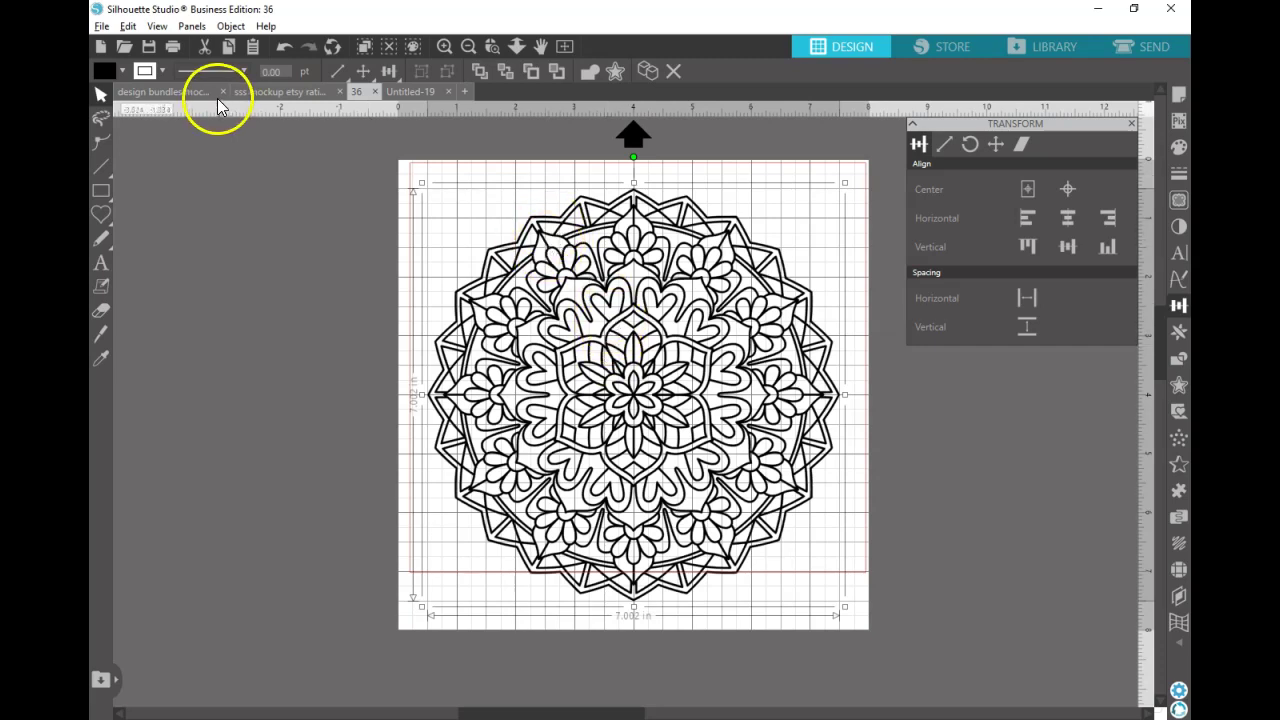
left_click(413, 91)
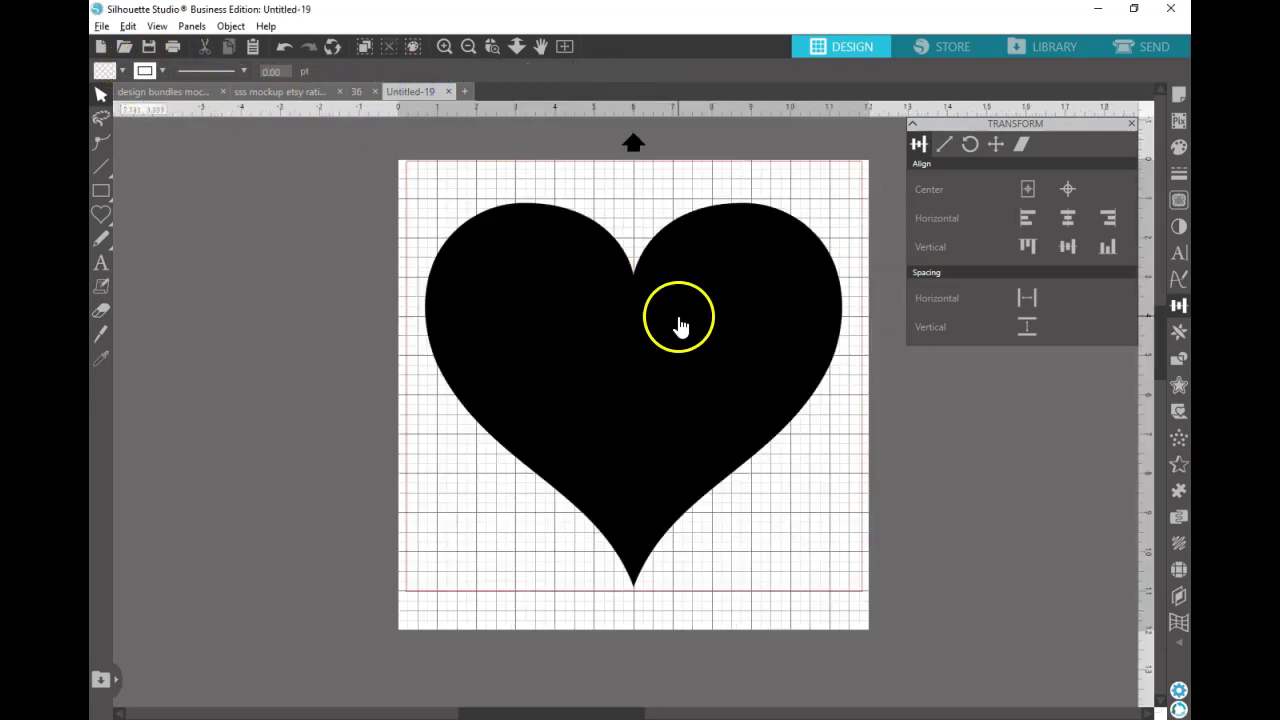
left_click(103, 215)
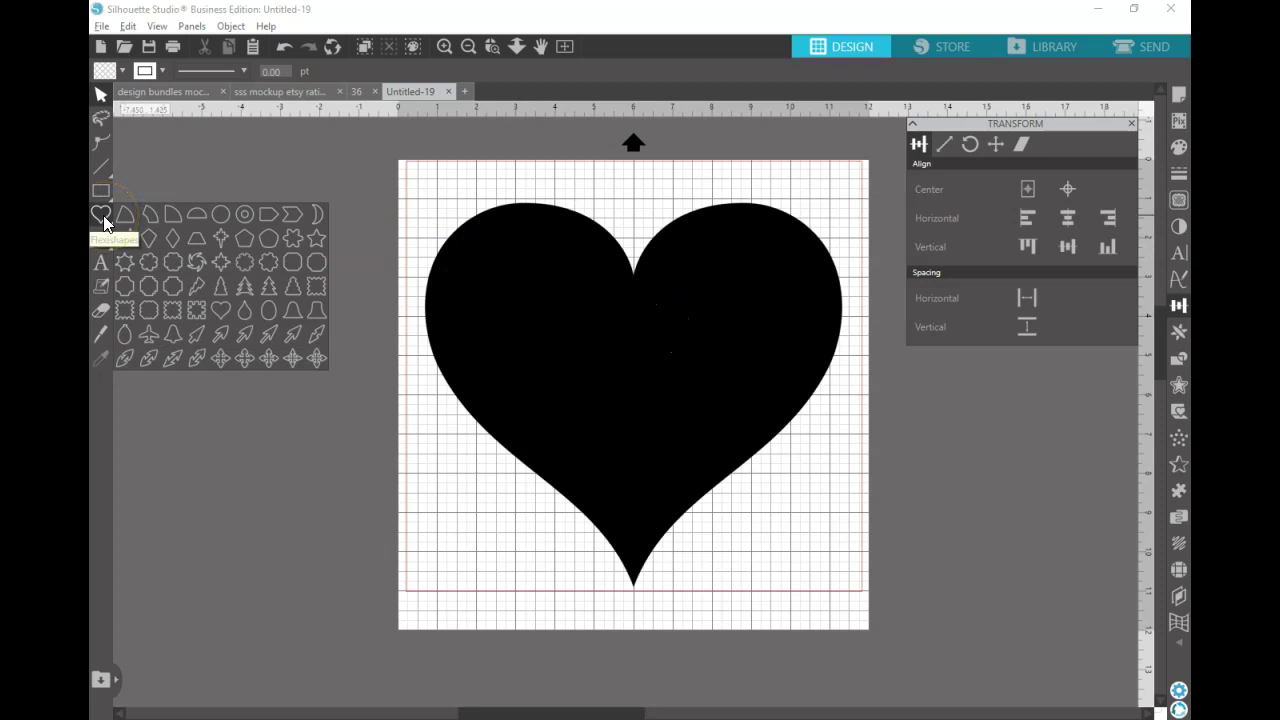
left_click(356, 90)
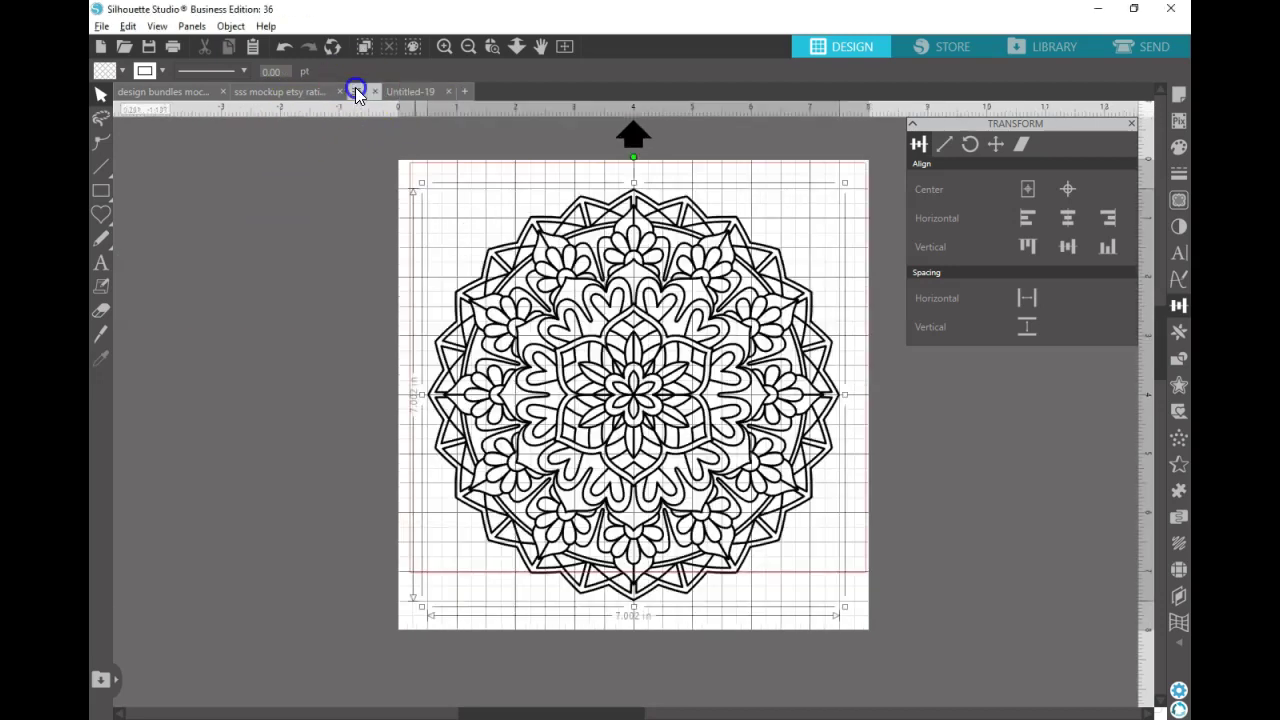
left_click(623, 288)
key("i")
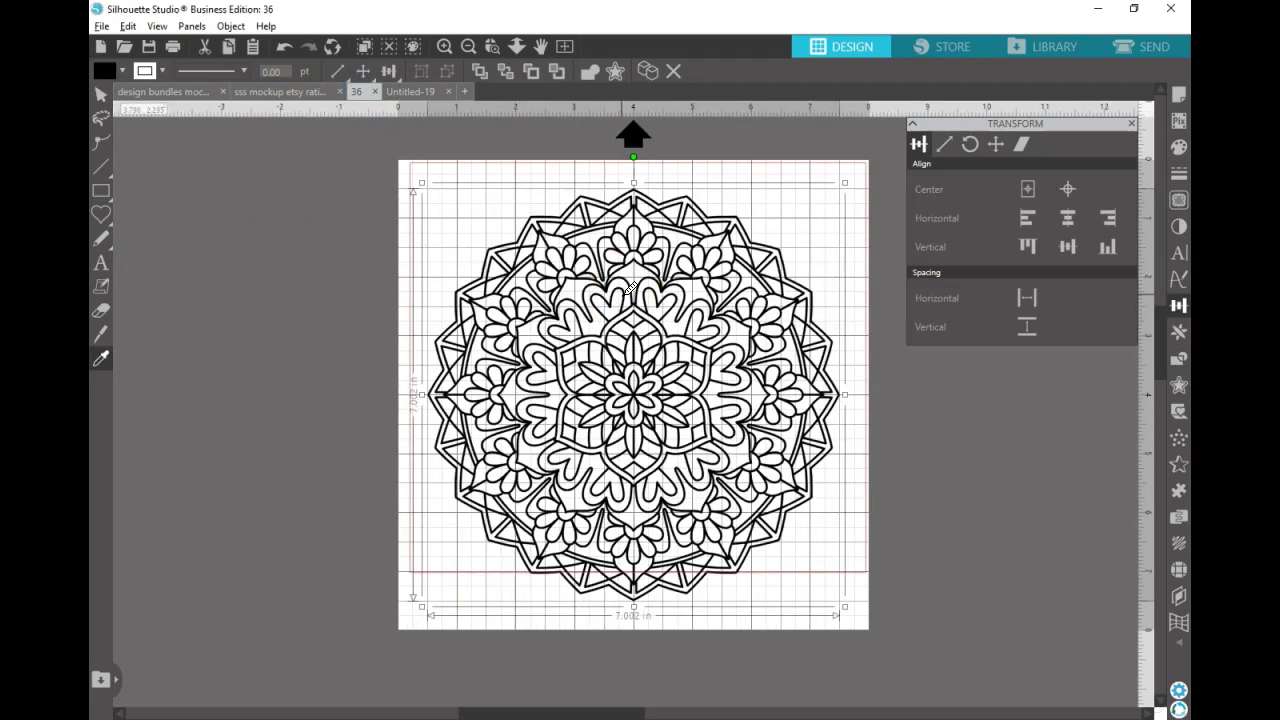
left_click(398, 92)
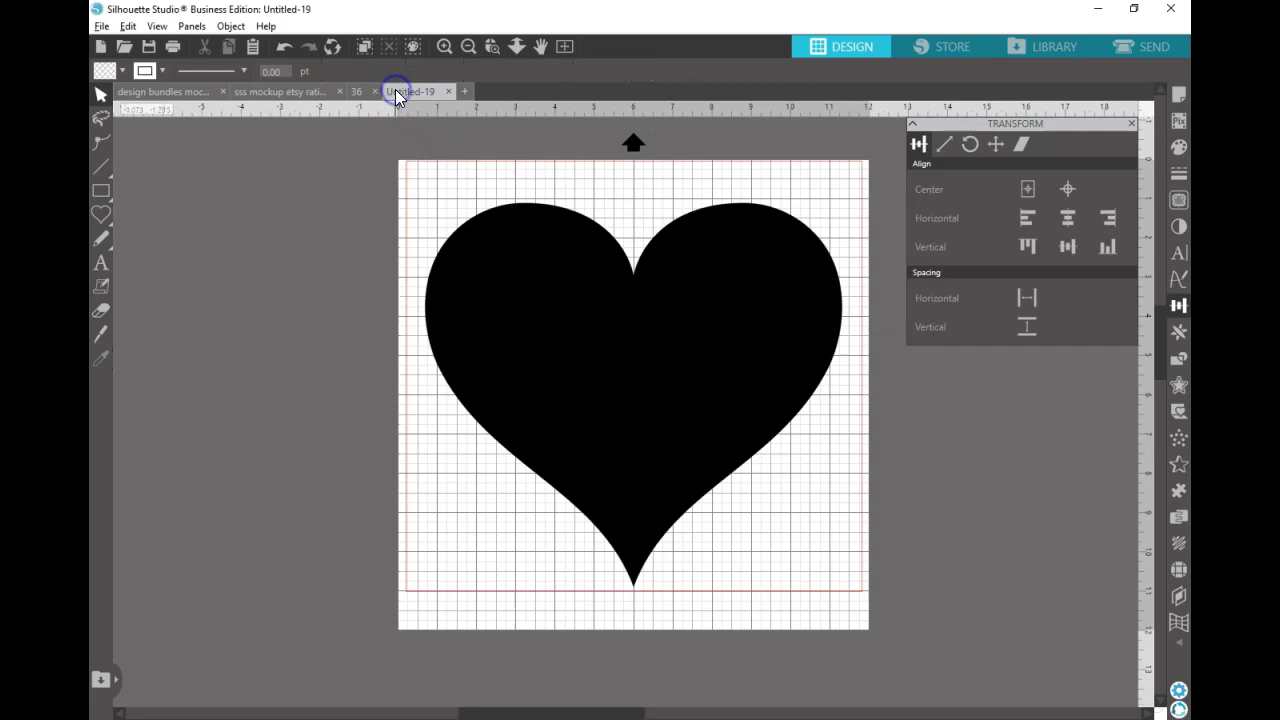
left_click(378, 138)
left_click(358, 93)
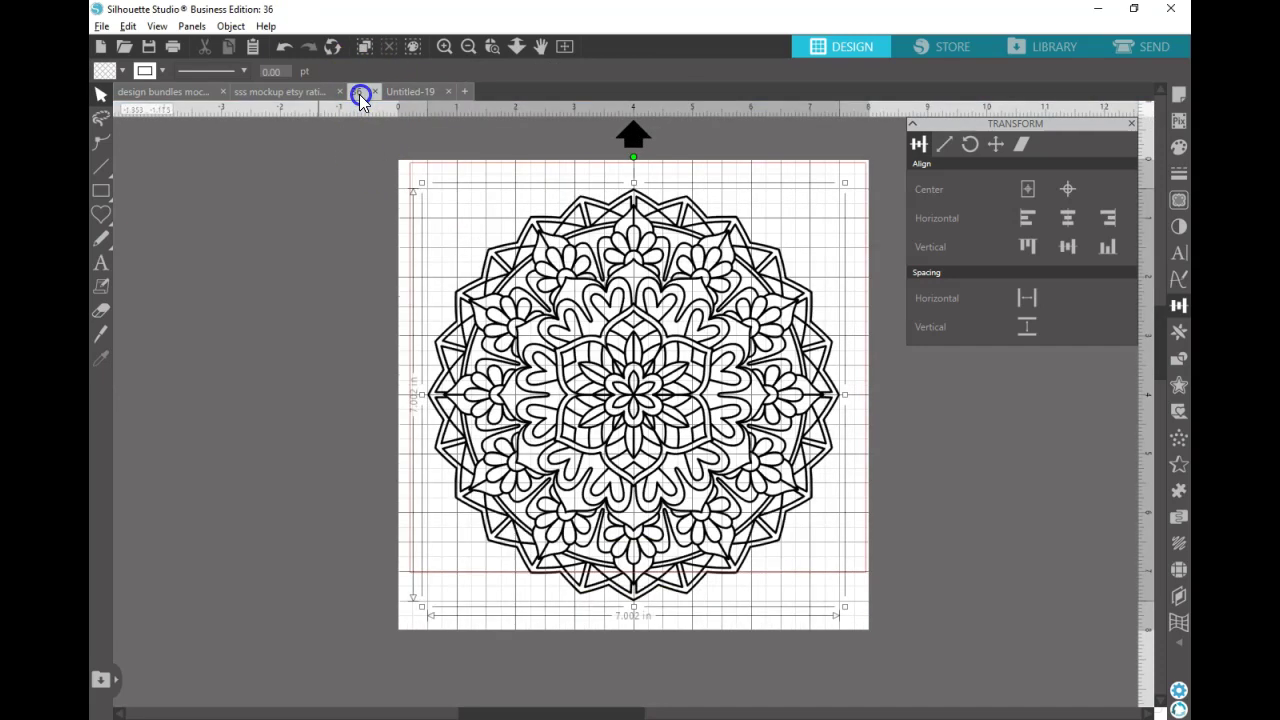
Change both the line color and the fill color of the mandala in document 36 to red
left_click(143, 73)
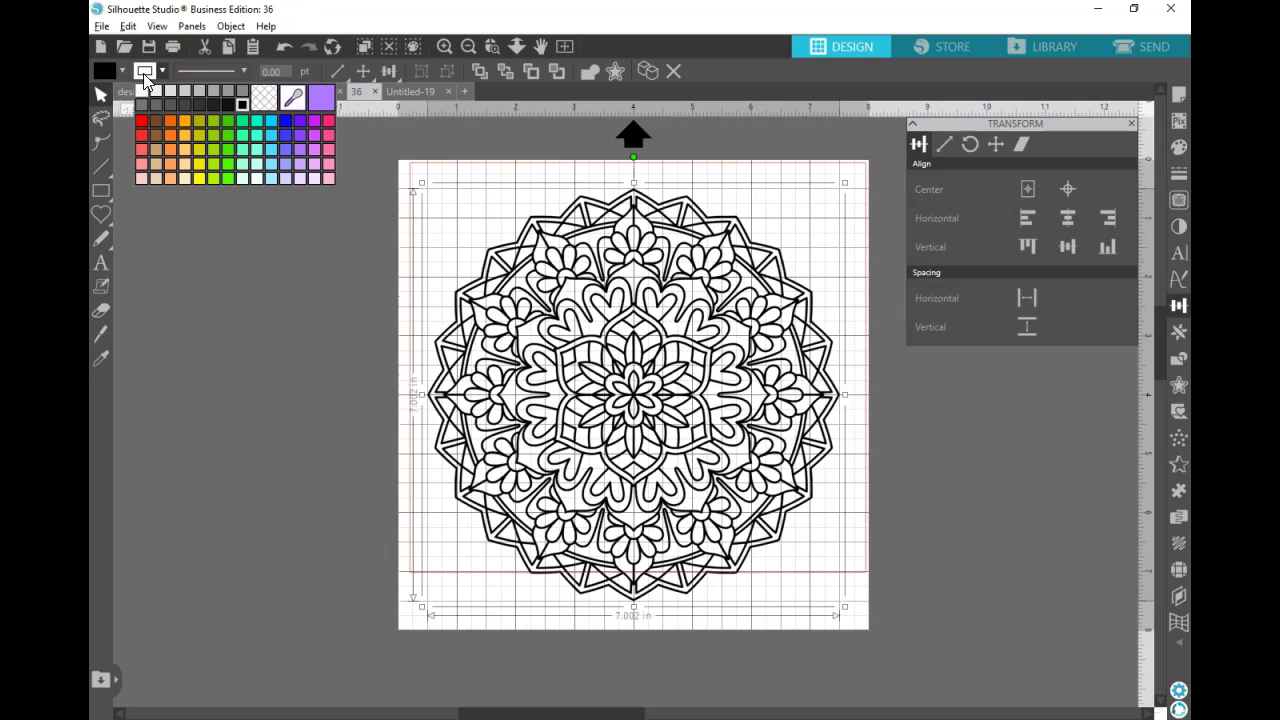
left_click(143, 121)
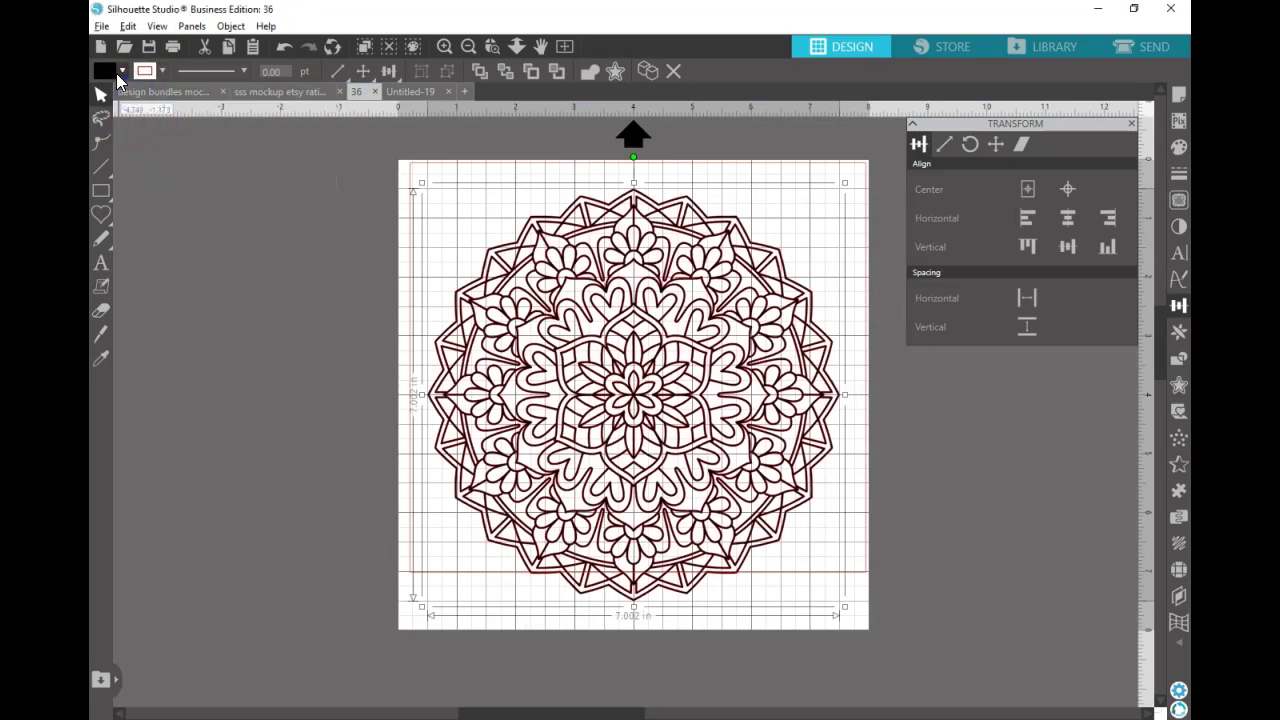
left_click(119, 73)
left_click(103, 119)
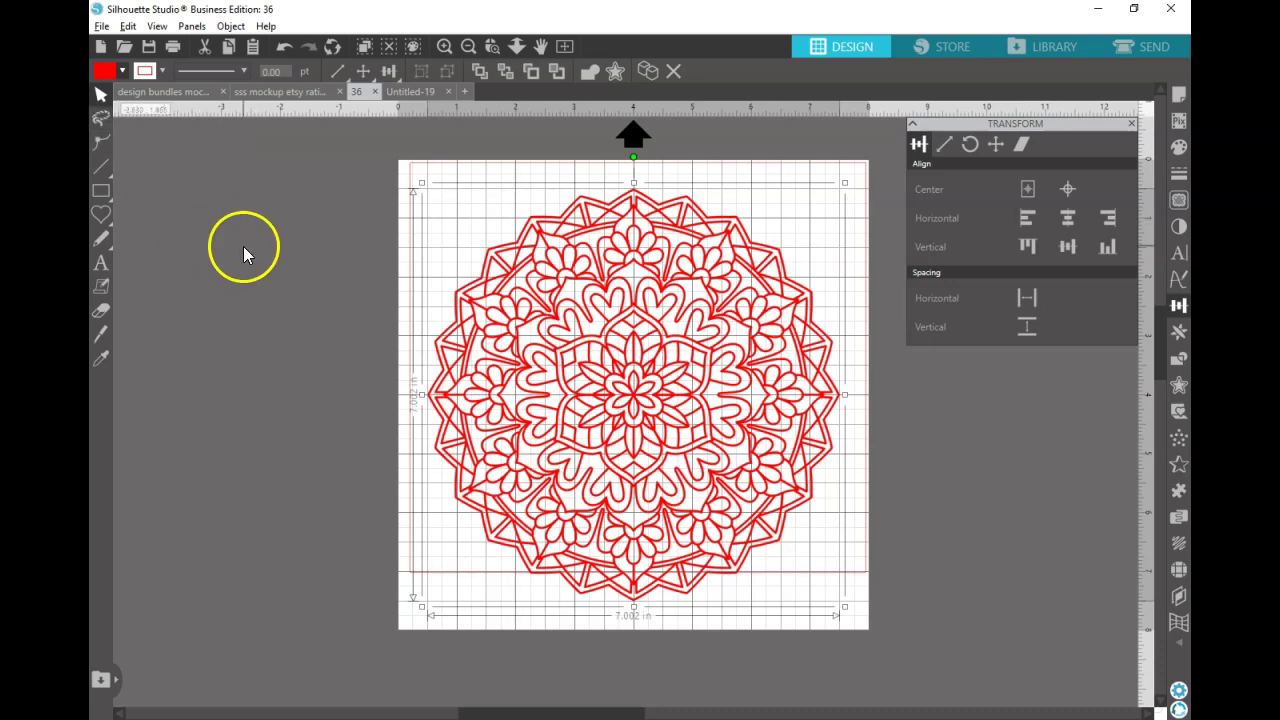
Copy the red mandala and paste it into the Untitled-19 document that holds the black heart
key("i")
key("v")
left_click(390, 88)
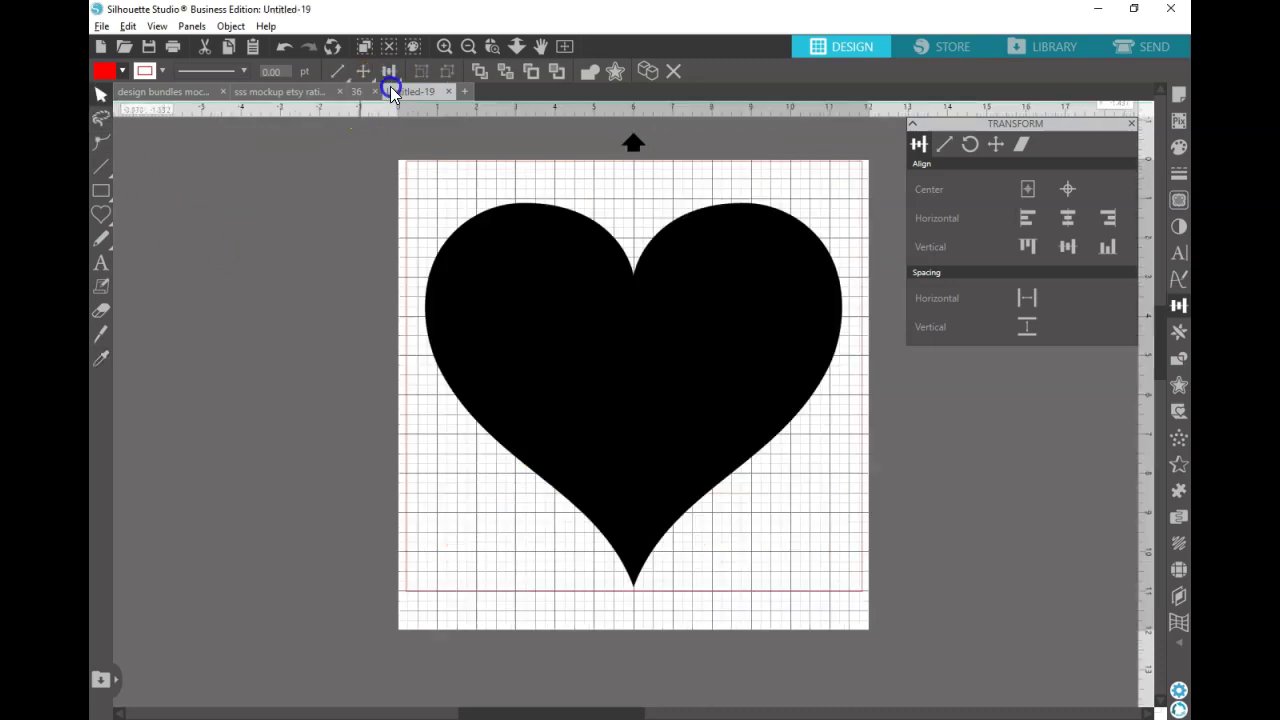
key("ctrl+v")
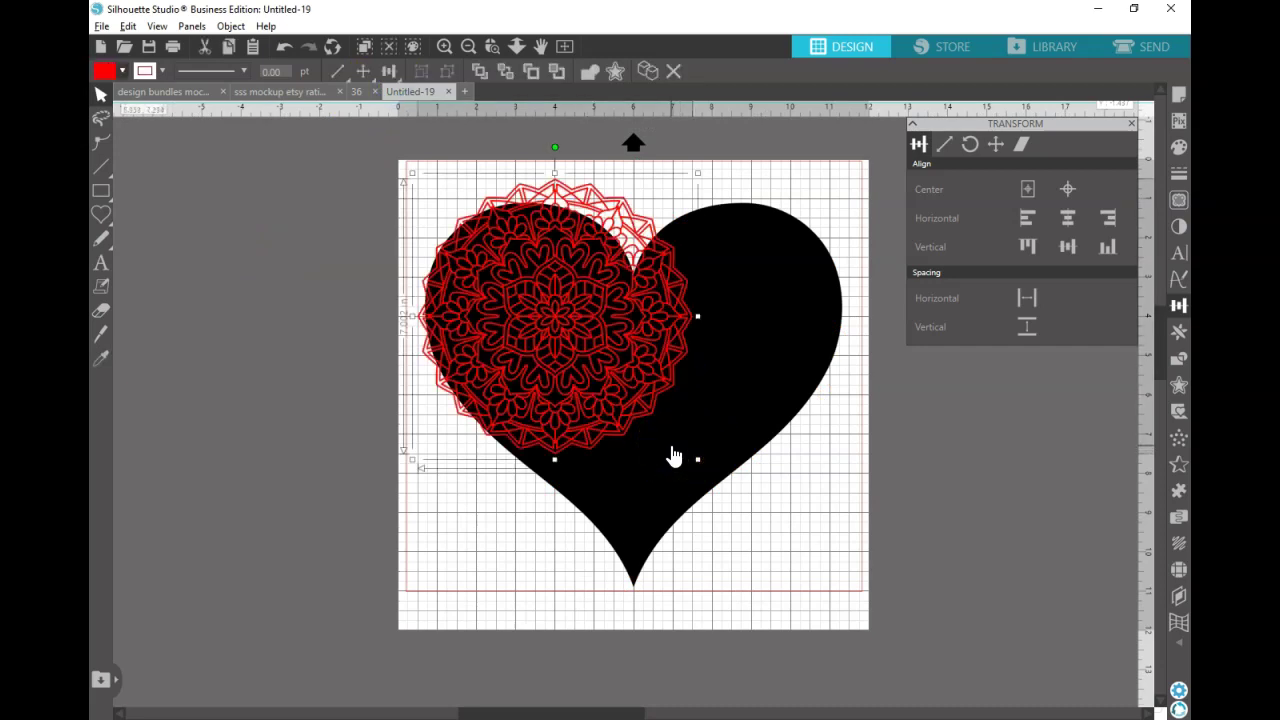
Enlarge the pasted mandala proportionally to about 13.5 in wide so it covers the heart, and center it on the page
left_click(668, 453)
left_click(695, 459)
left_click_drag(698, 462, 872, 610)
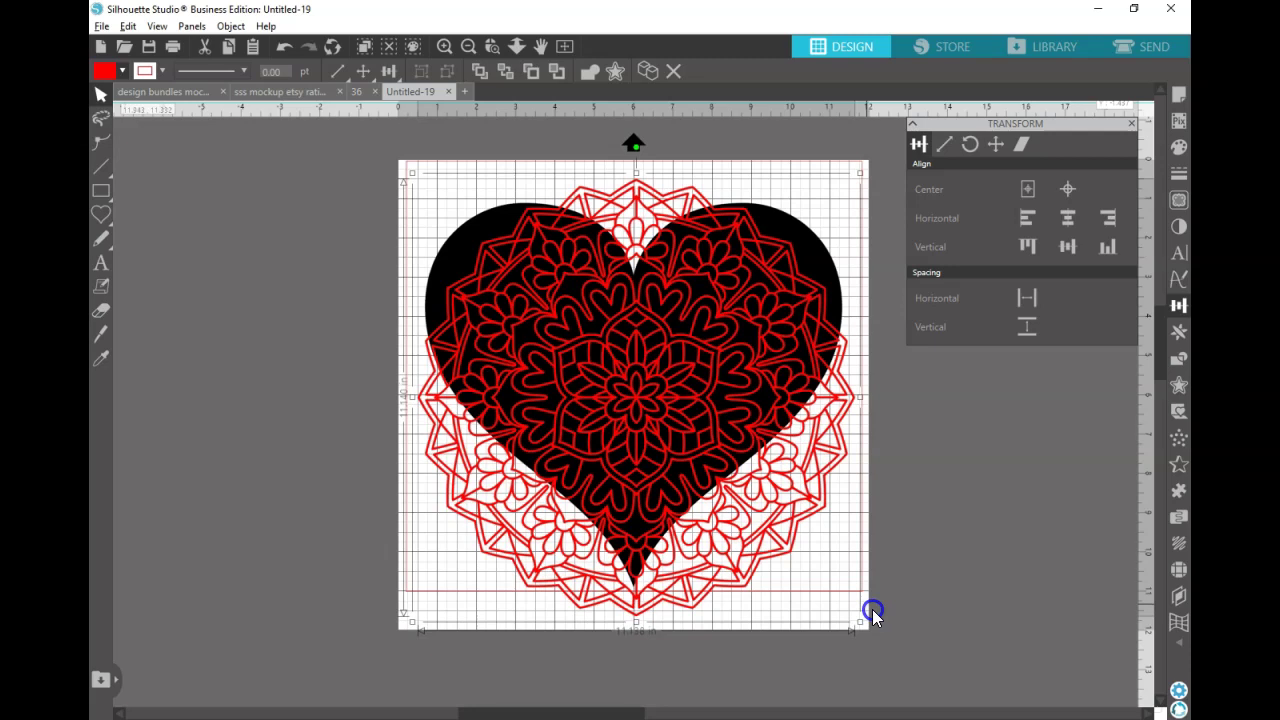
left_click_drag(872, 609, 891, 621)
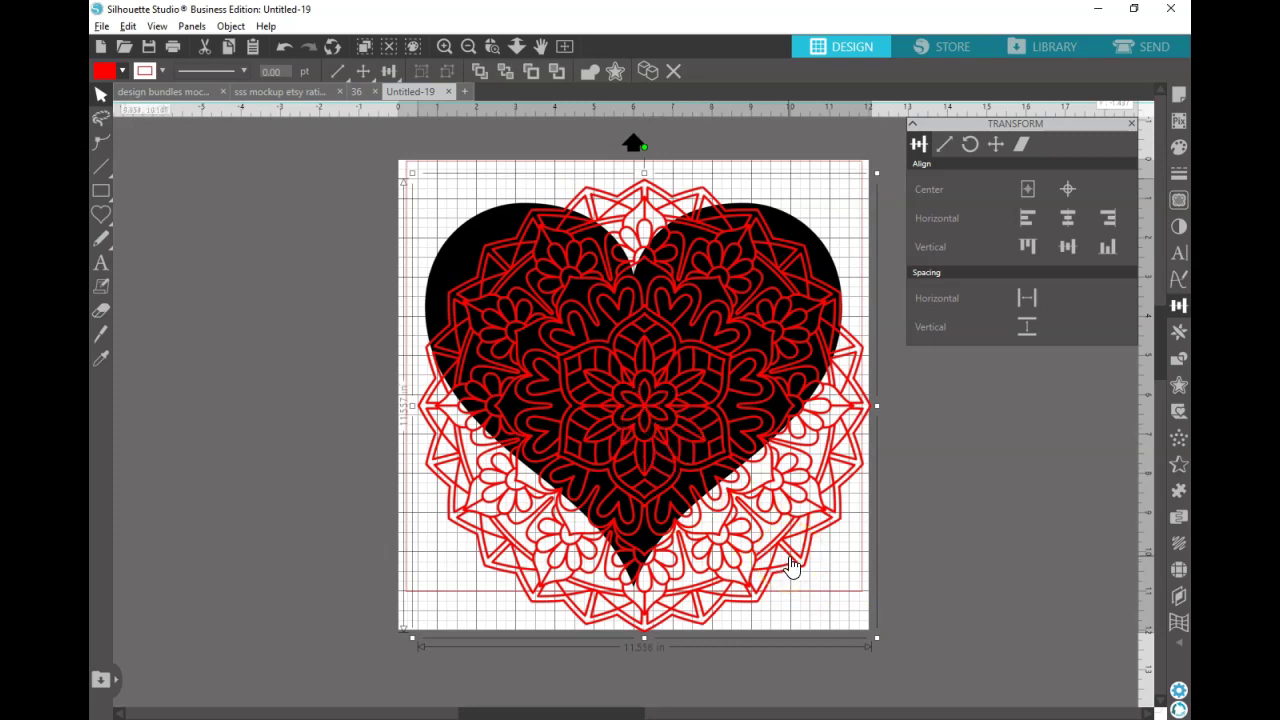
left_click_drag(791, 565, 714, 486)
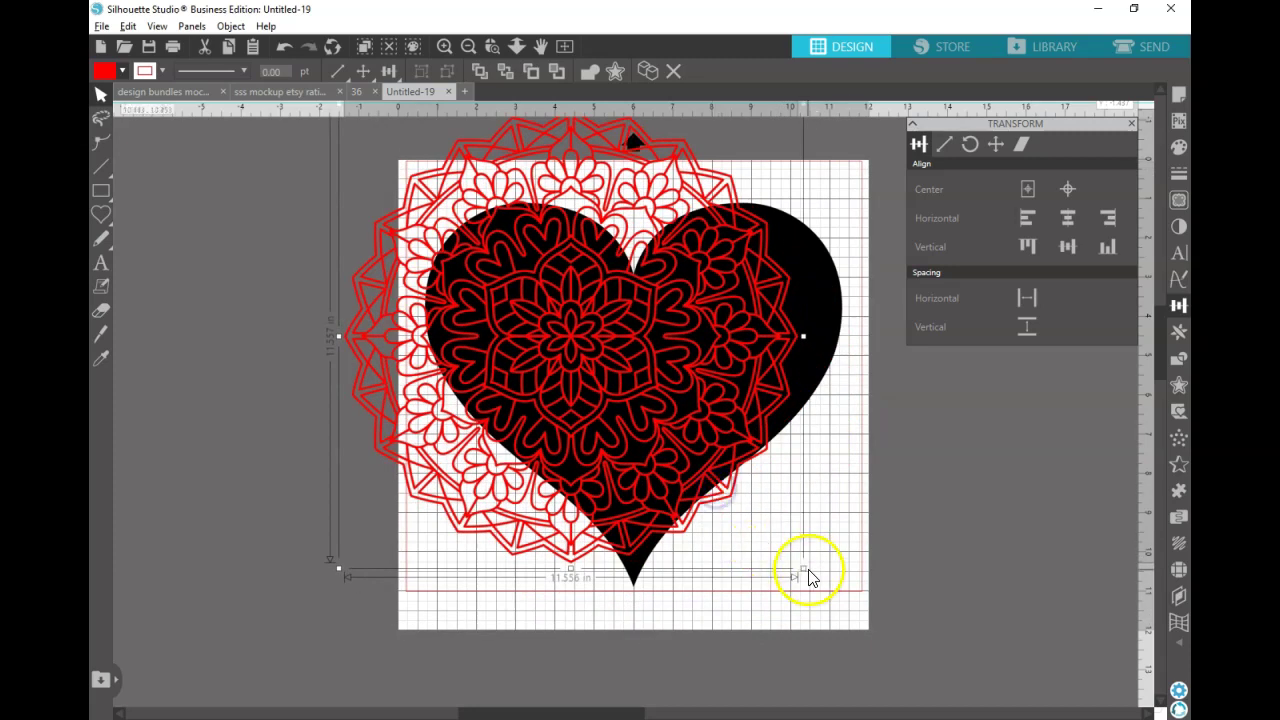
left_click_drag(805, 570, 886, 643)
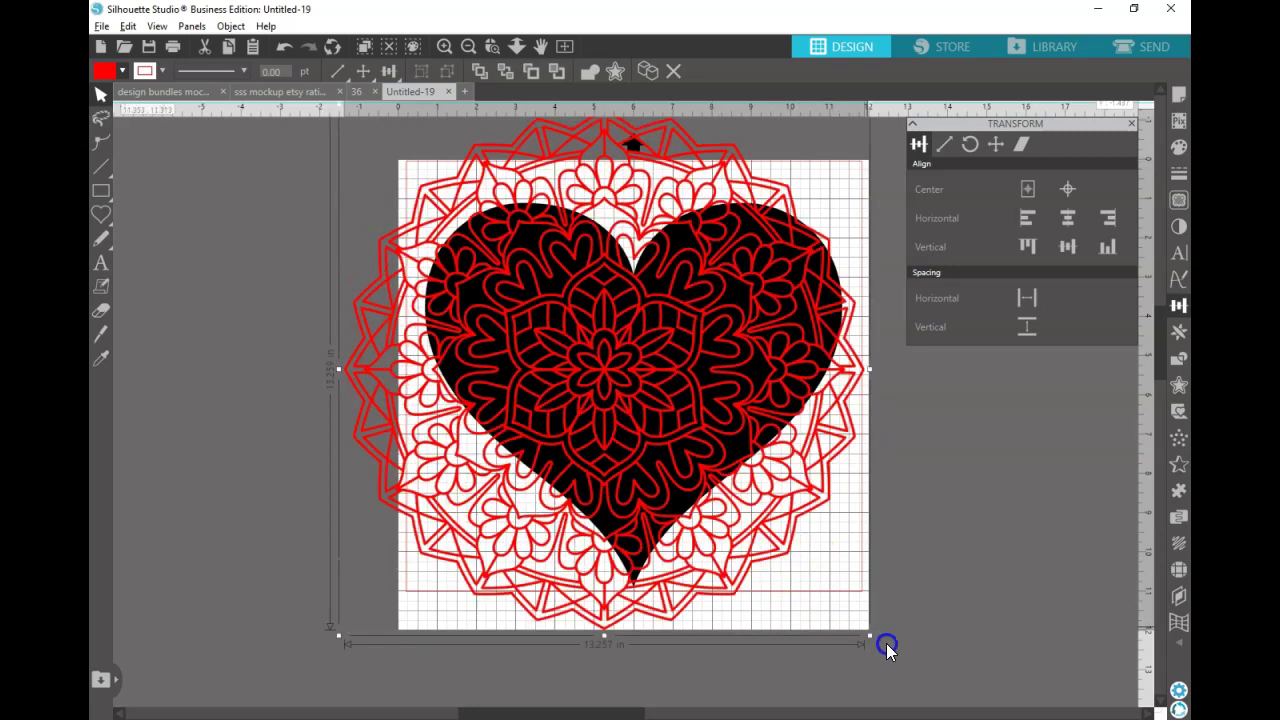
left_click(722, 530)
mouse_move(722, 535)
left_mouse_down()
mouse_move(748, 526)
mouse_move(743, 541)
left_mouse_up()
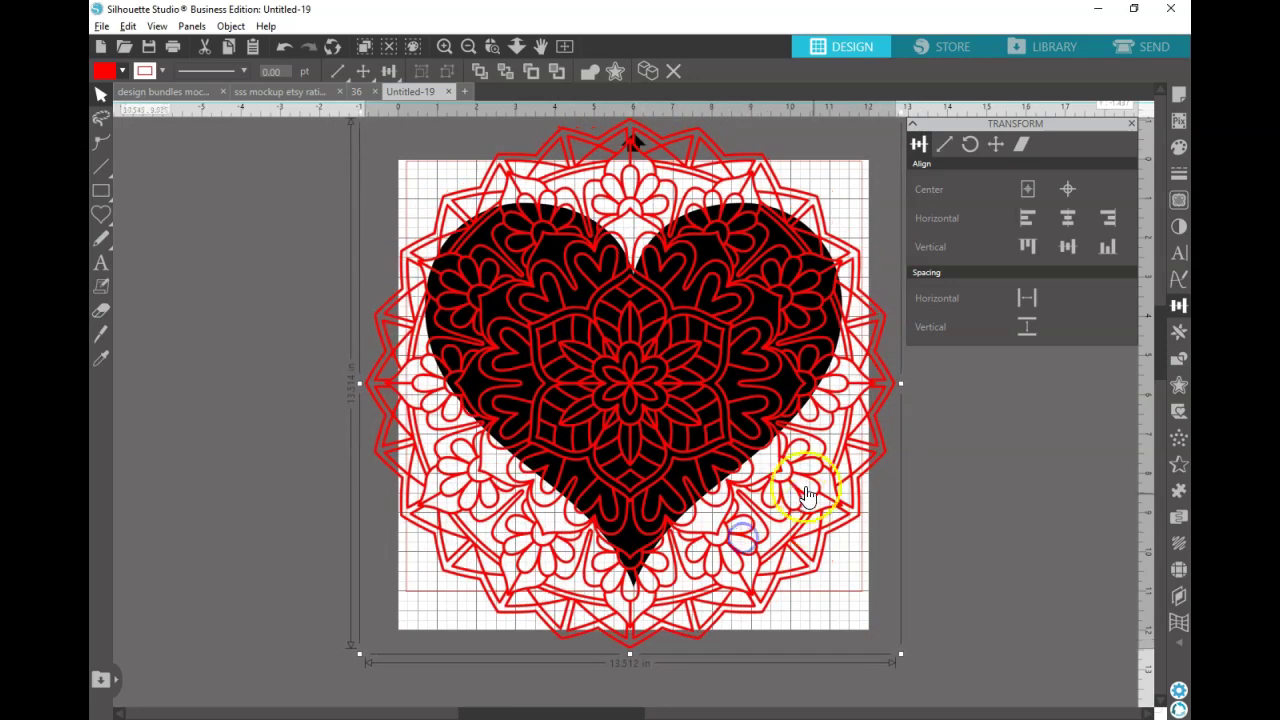
left_click(1027, 188)
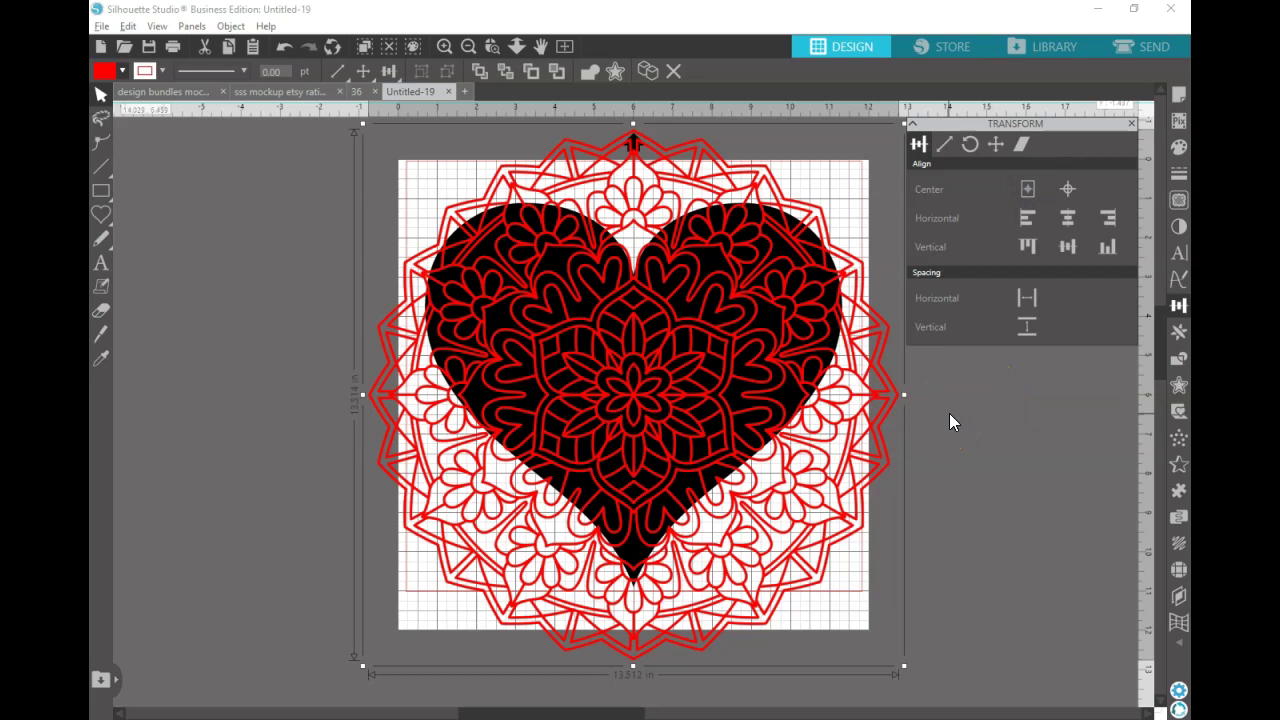
left_click(949, 413)
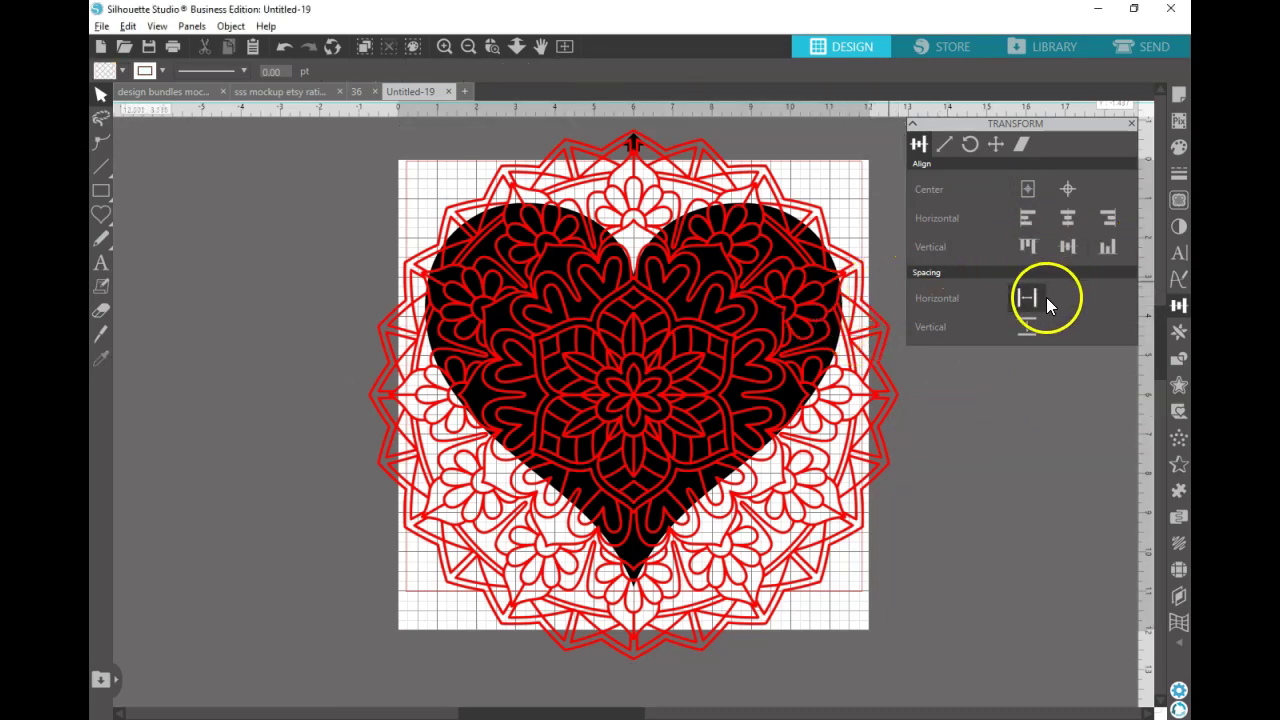
Subtract the mandala from the heart and remove the leftover mandala, keeping the cut heart as separate pieces
left_click(1179, 358)
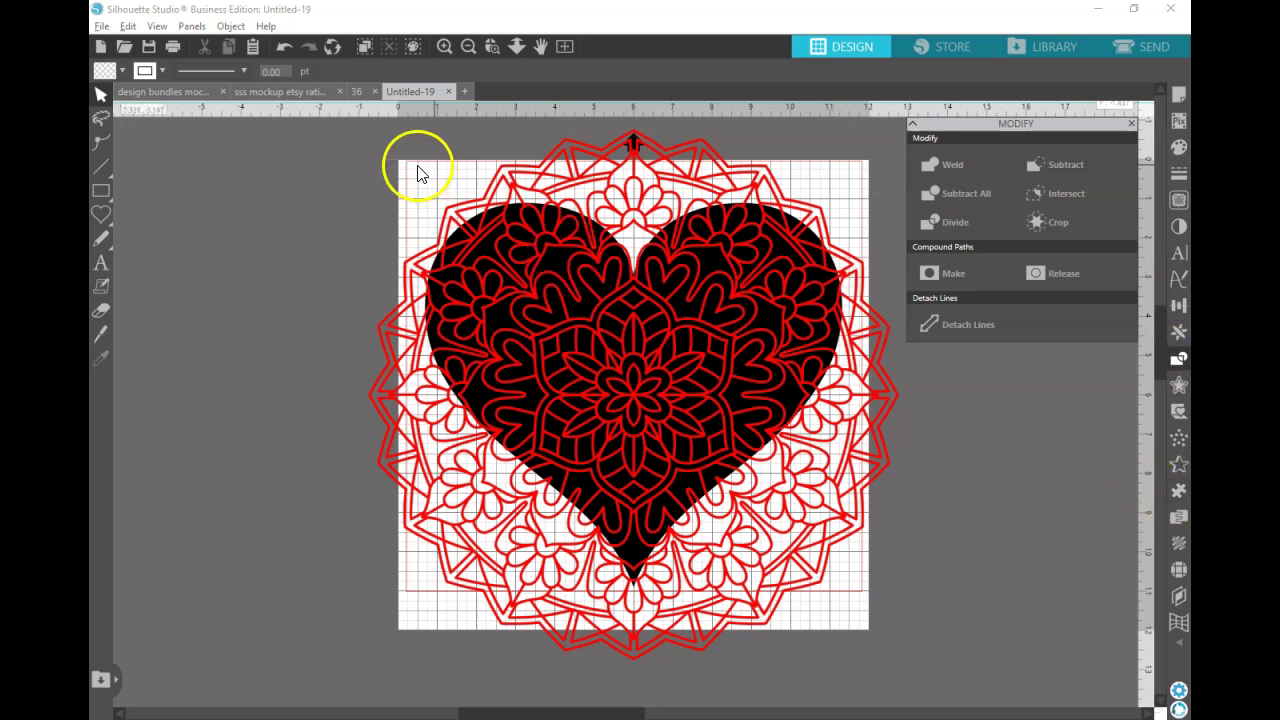
left_click_drag(423, 175, 557, 304)
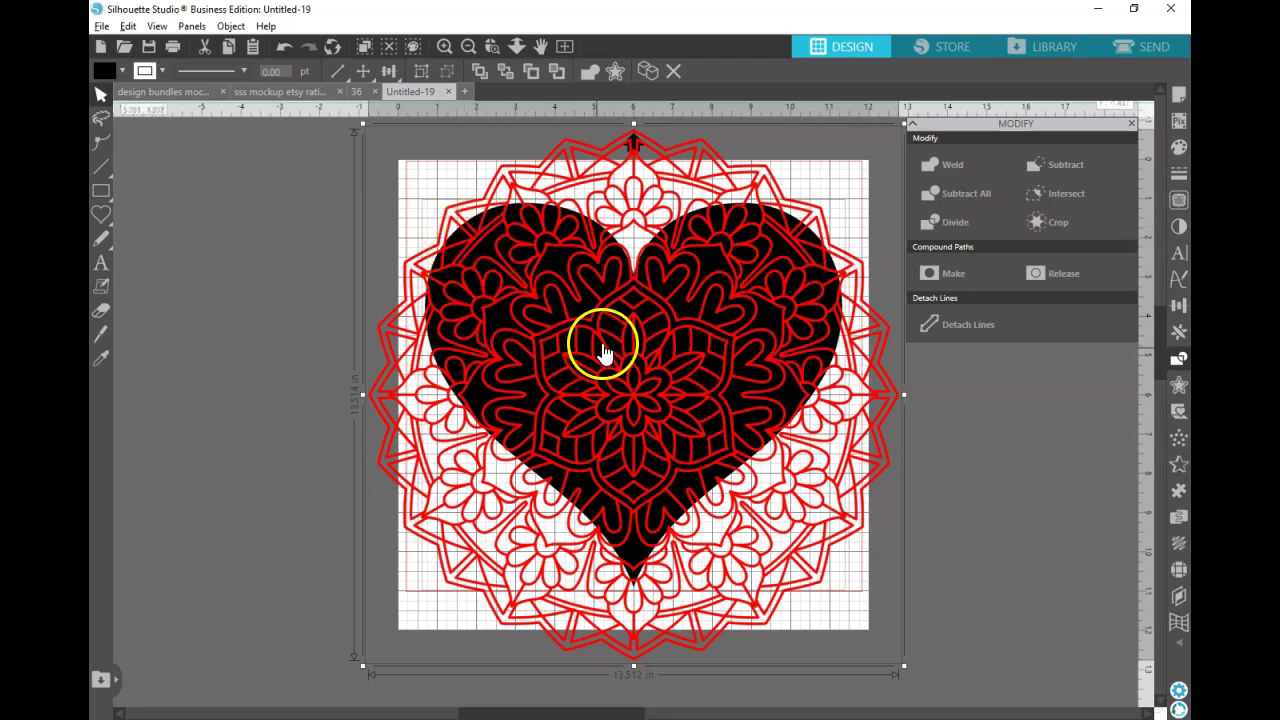
left_click(747, 340)
left_click(1014, 226)
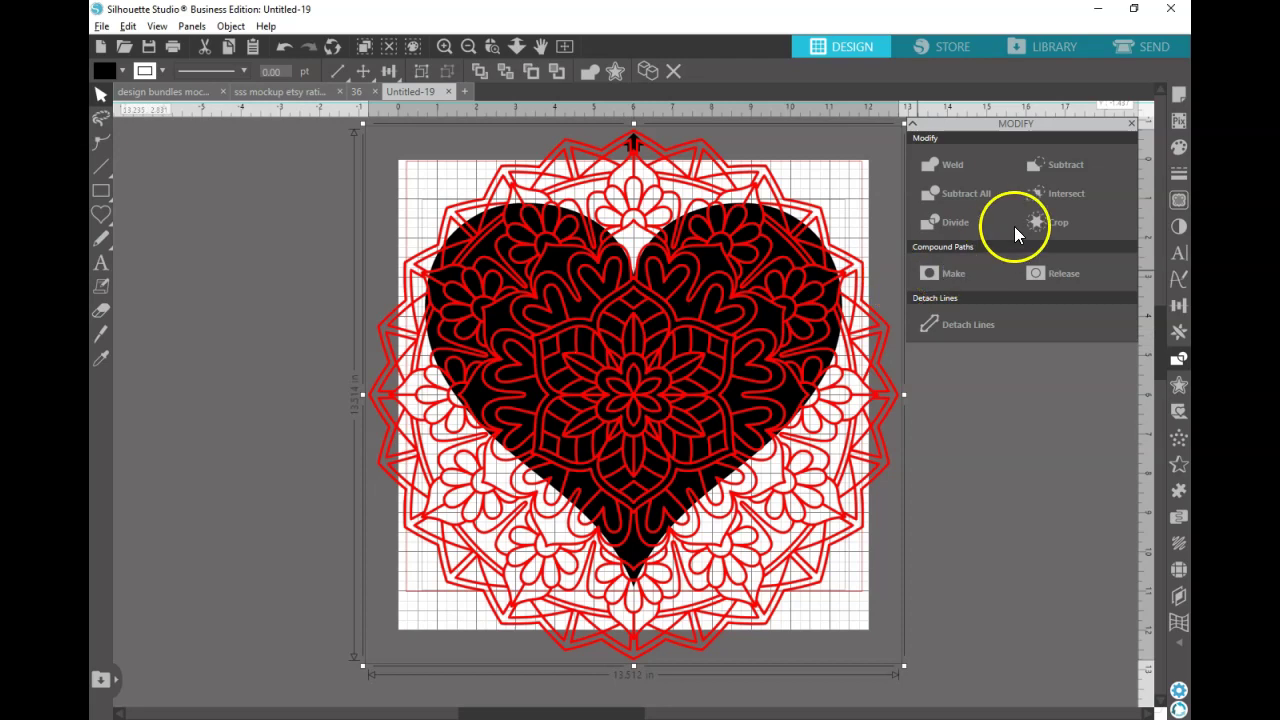
left_click(1042, 166)
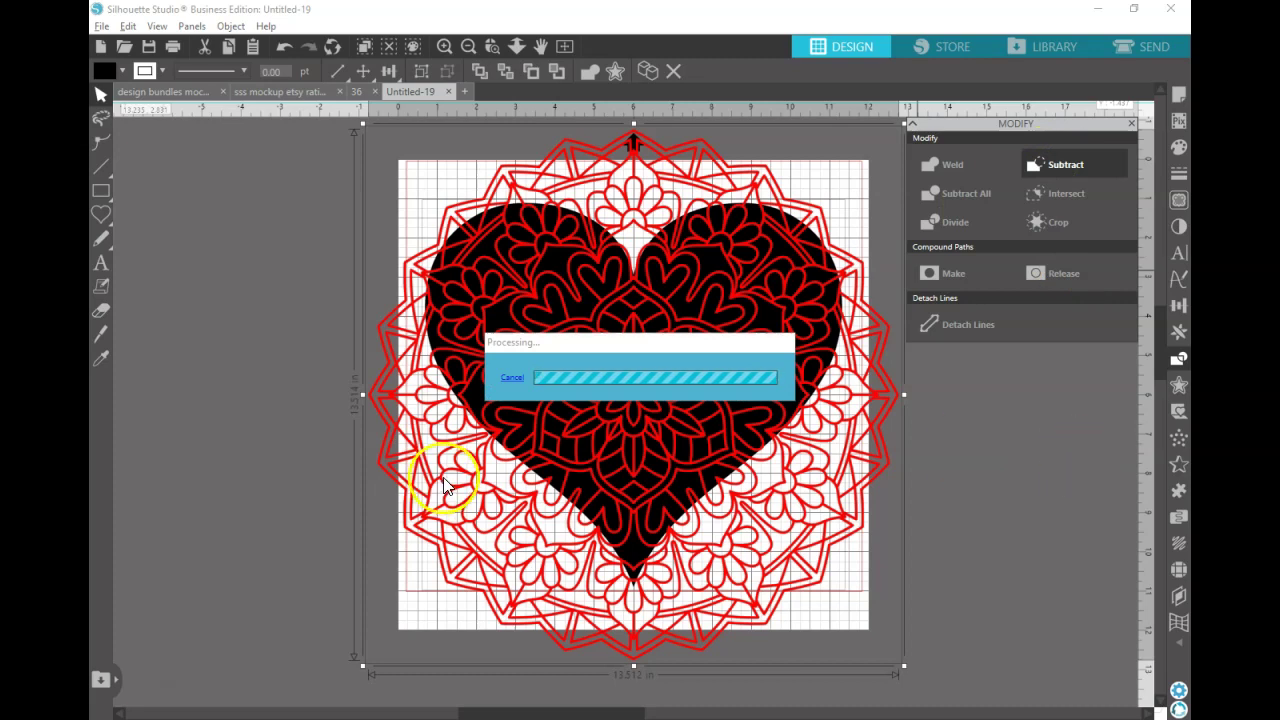
left_click(124, 689)
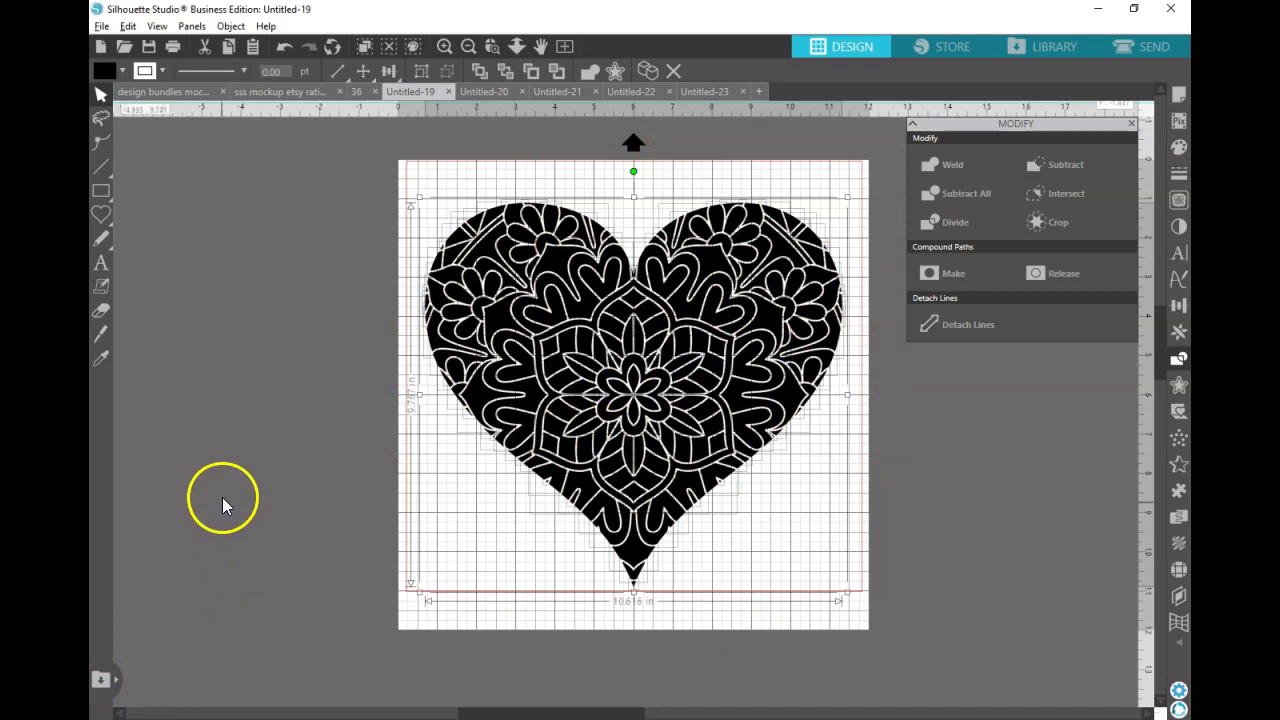
left_click(273, 452)
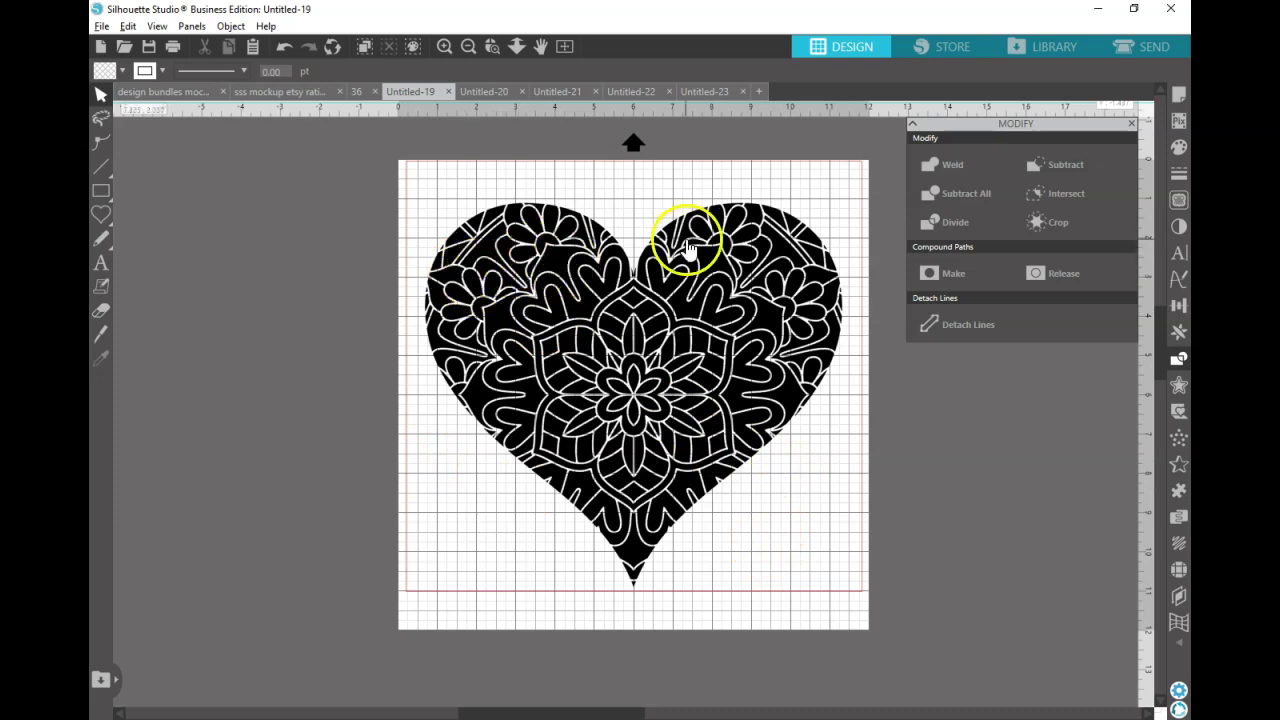
Color the petals of the two flowers along the heart's upper right lobe purple, using purple for both line and fill
left_click(702, 240)
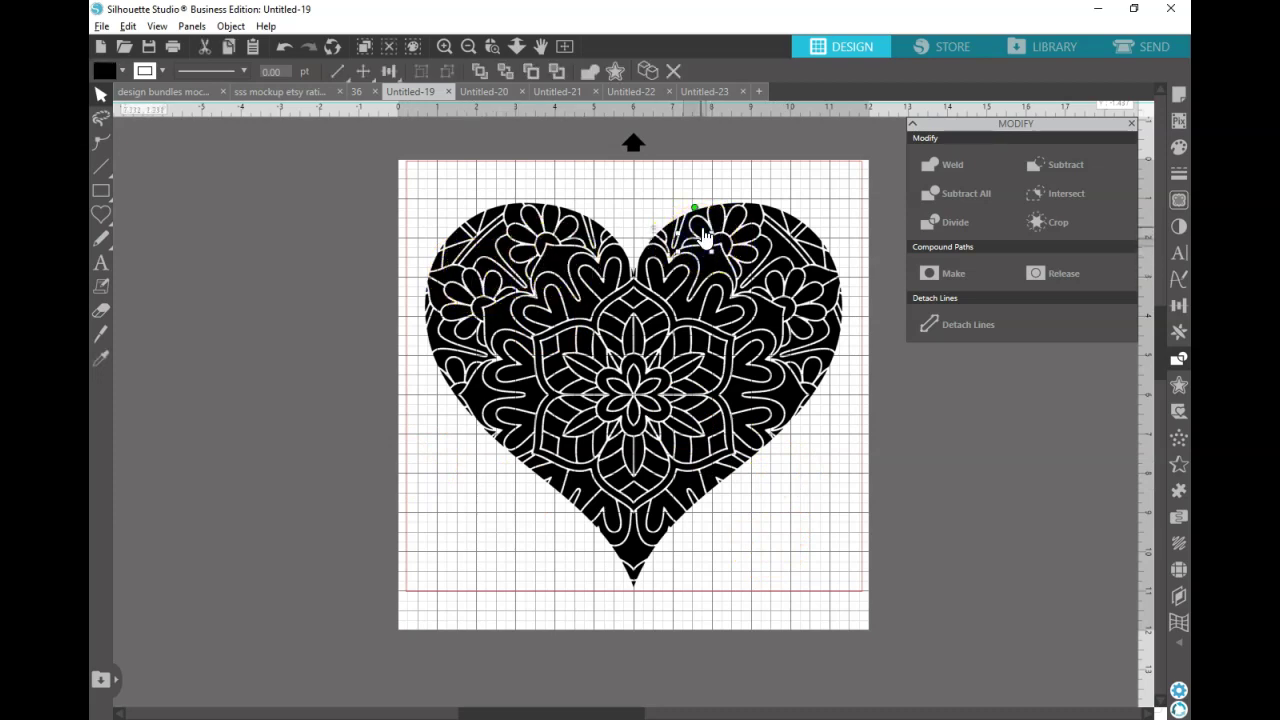
left_click(716, 217, "shift")
left_click(734, 214, "shift")
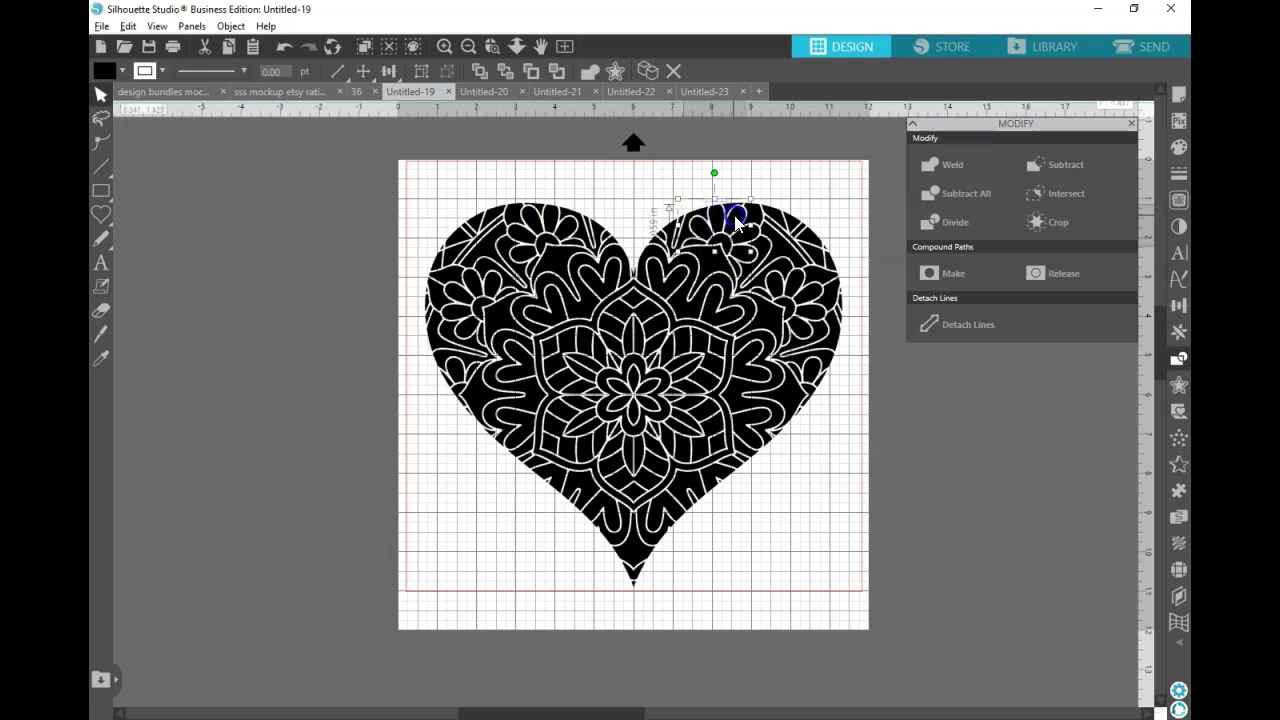
left_click(746, 248, "shift")
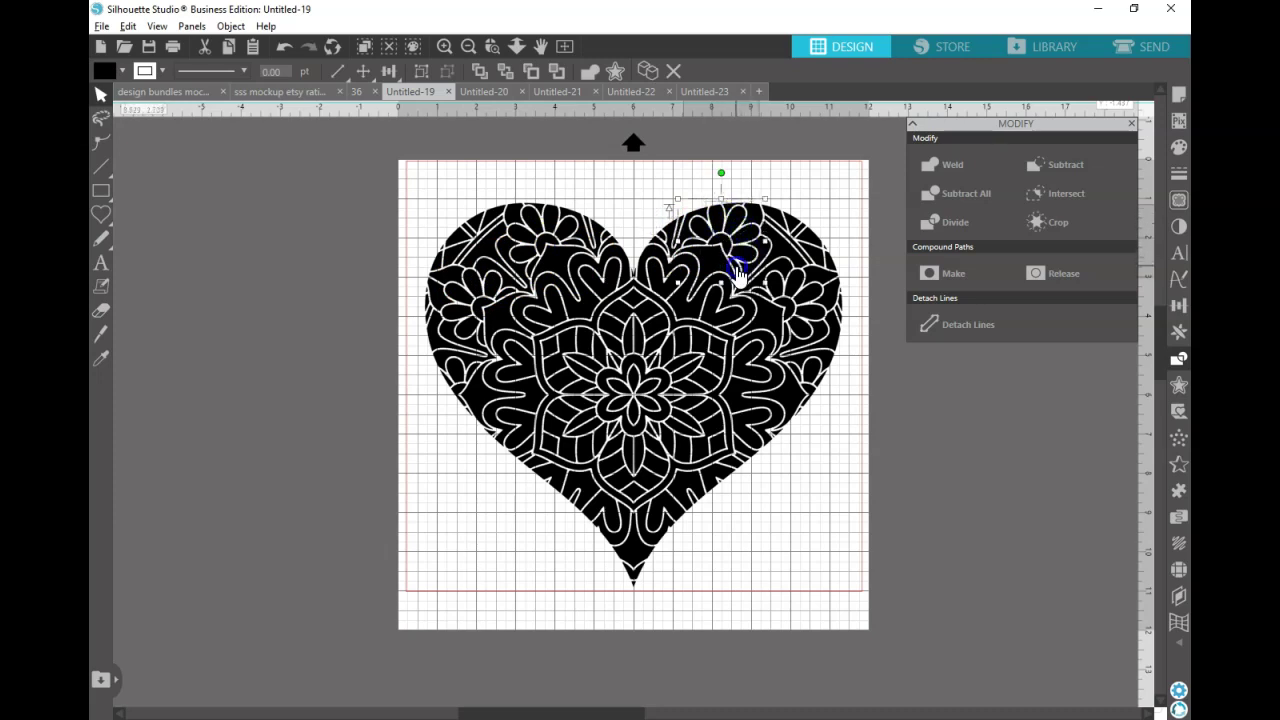
left_click(790, 288, "shift")
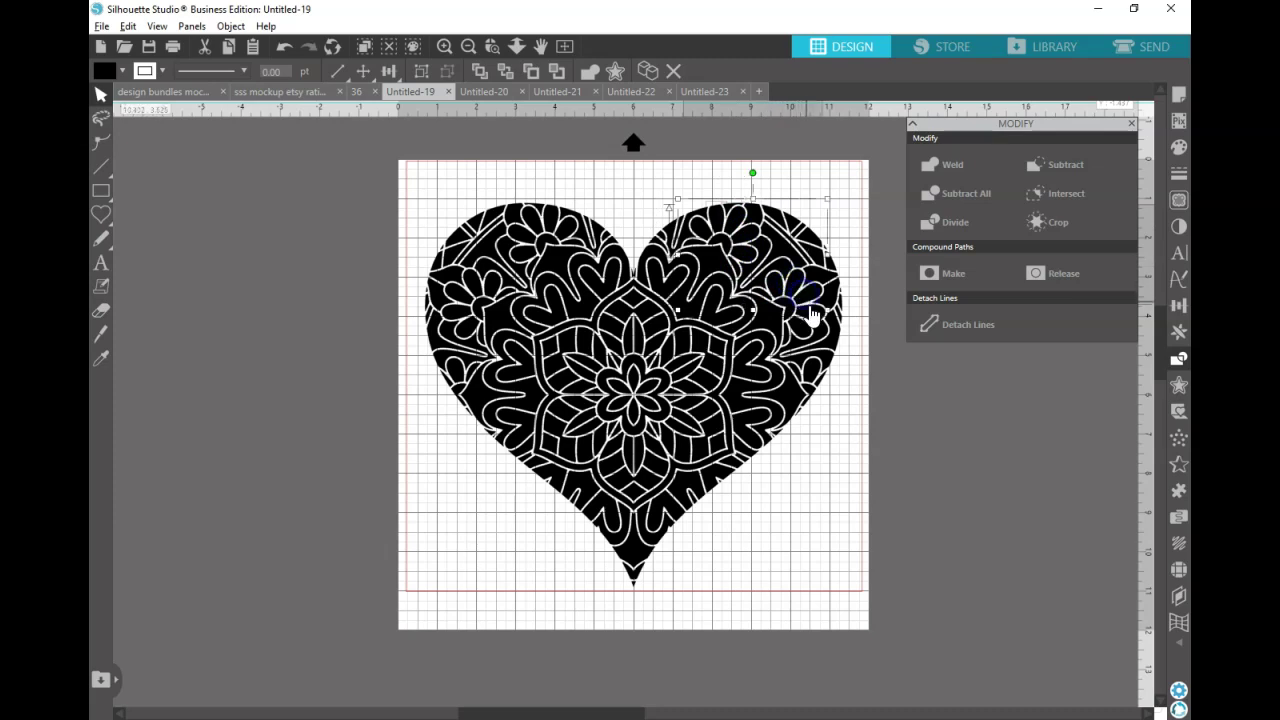
left_click(811, 324, "shift")
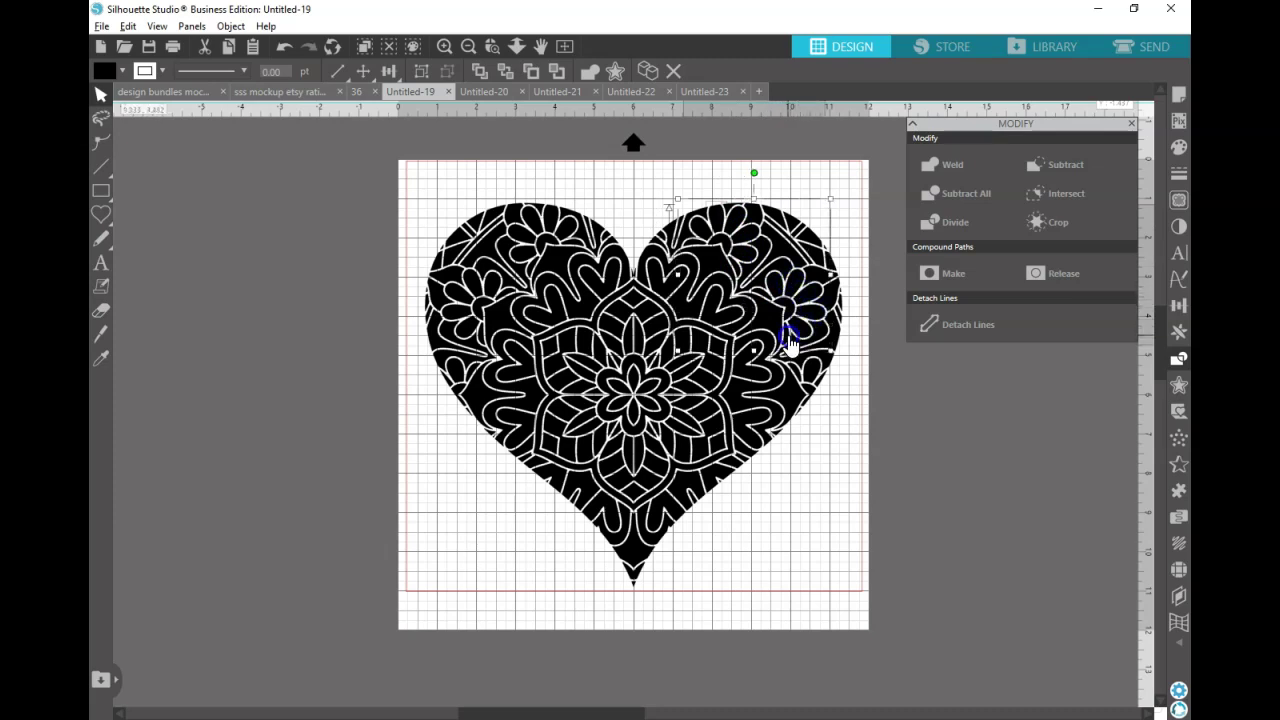
left_click(140, 79)
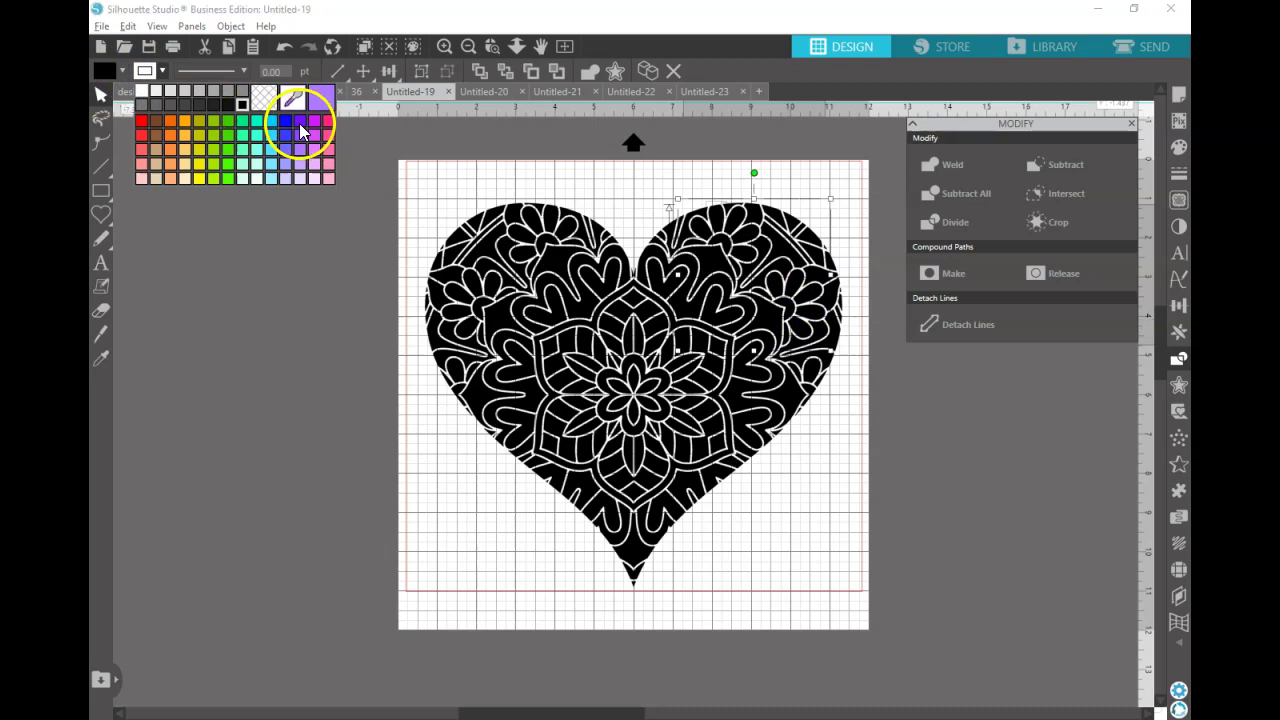
left_click(122, 71)
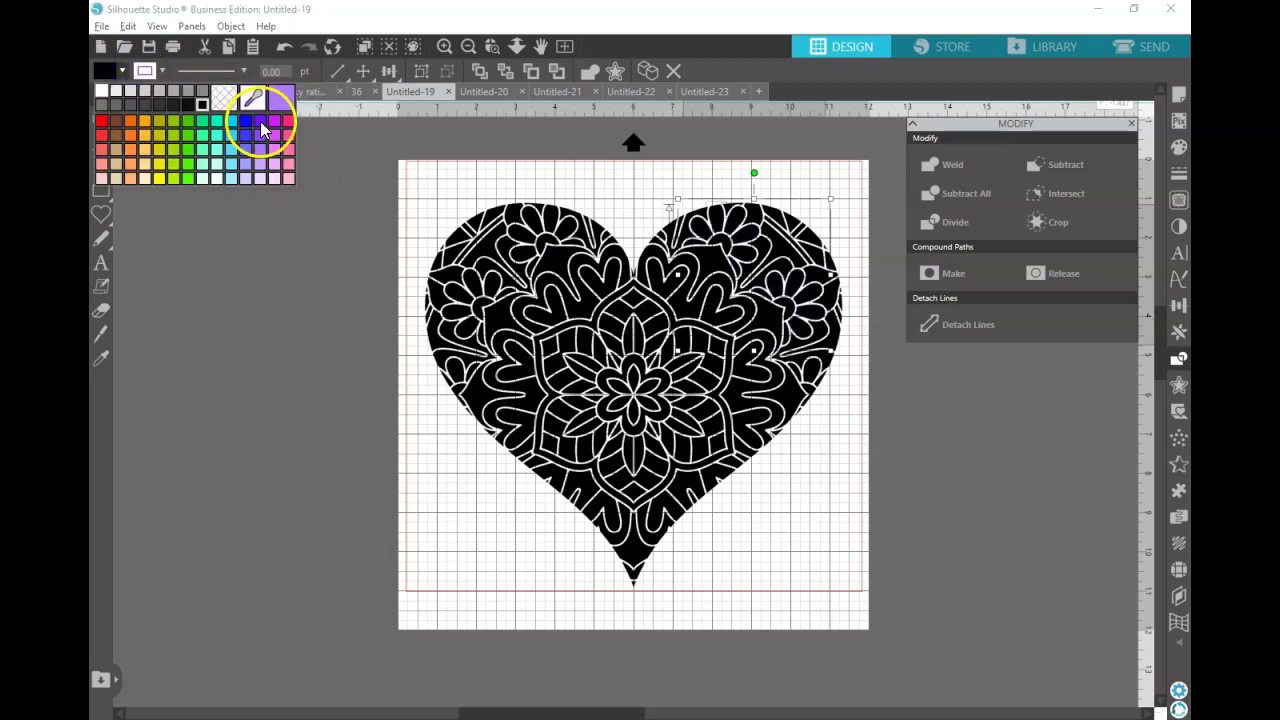
left_click(260, 121)
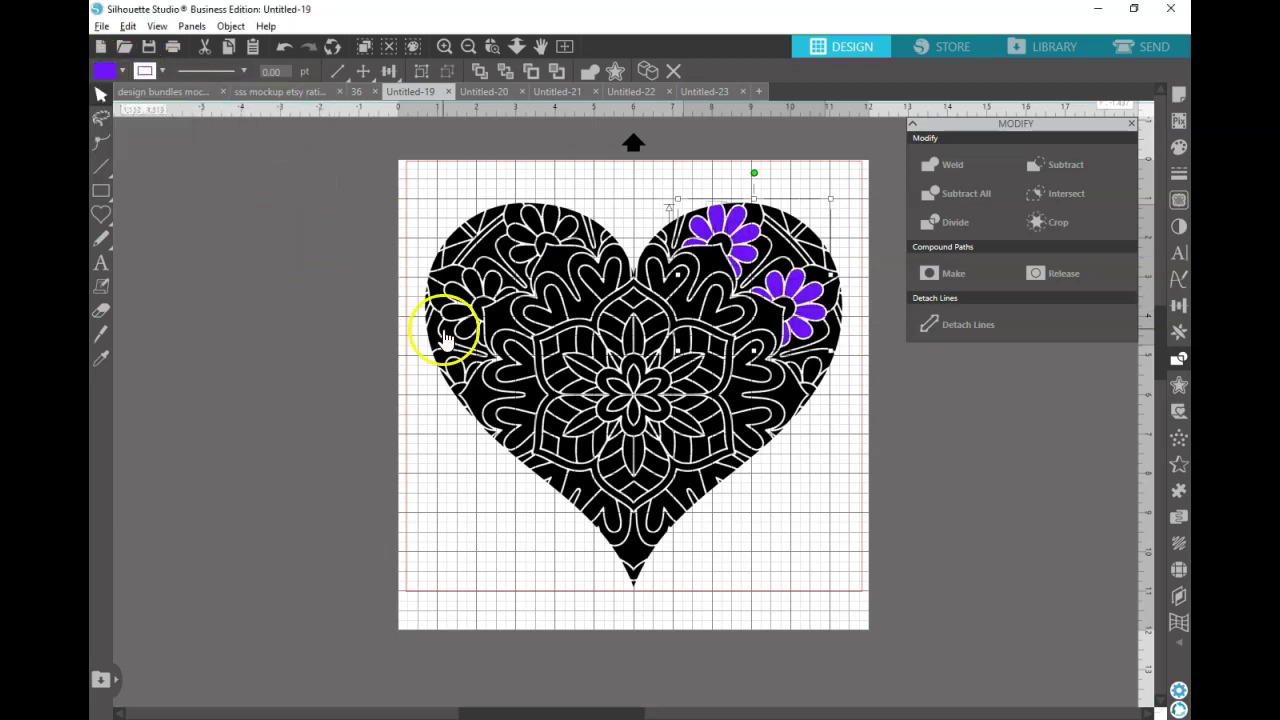
Color the petals of the partial flower at the heart's right edge and both upper left lobe flowers purple, for fill and line
left_click(797, 378)
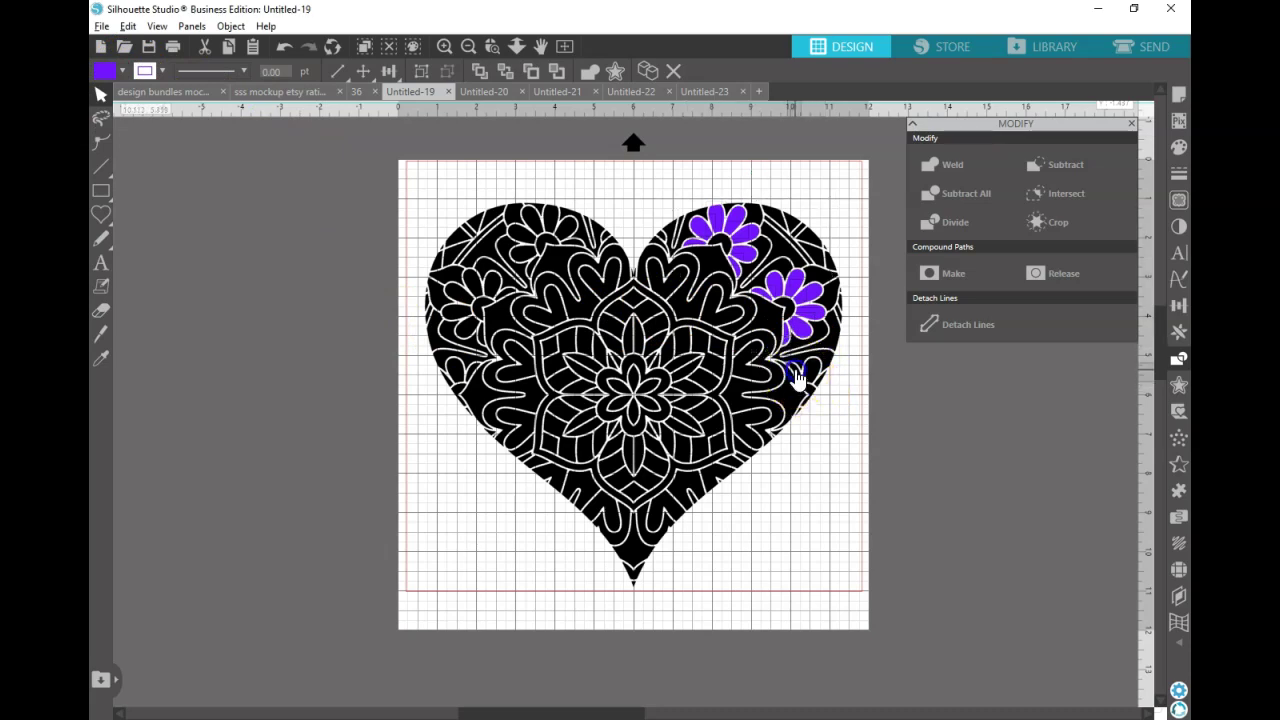
double_click(796, 371)
left_click(101, 94)
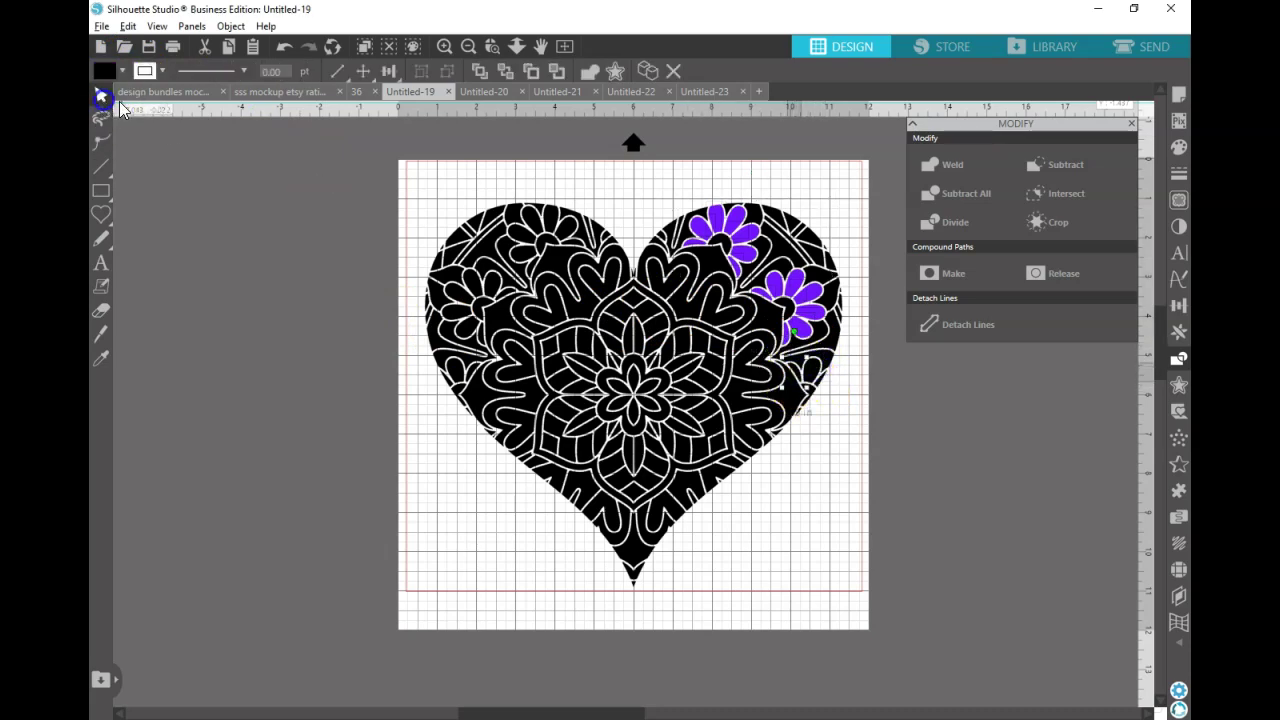
left_click(822, 384, "shift")
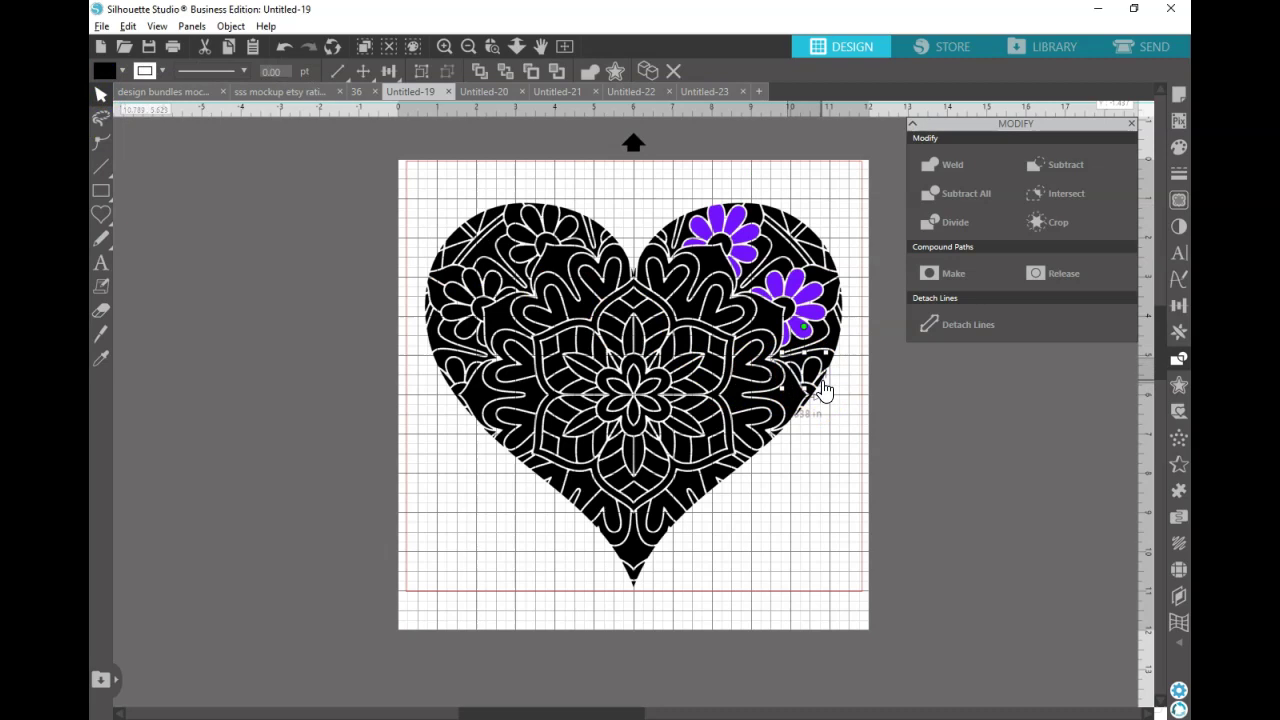
left_click(823, 383, "shift")
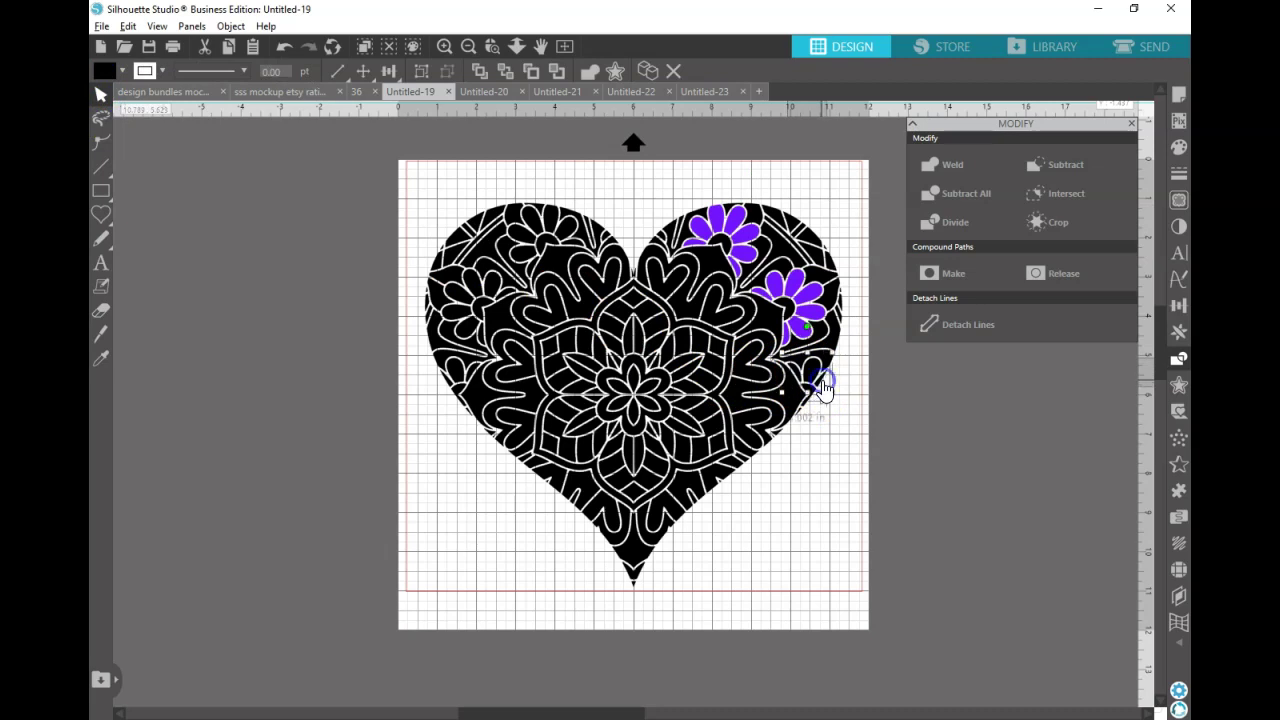
left_click(575, 243, "shift")
left_click(567, 227, "shift")
left_click(551, 219, "shift")
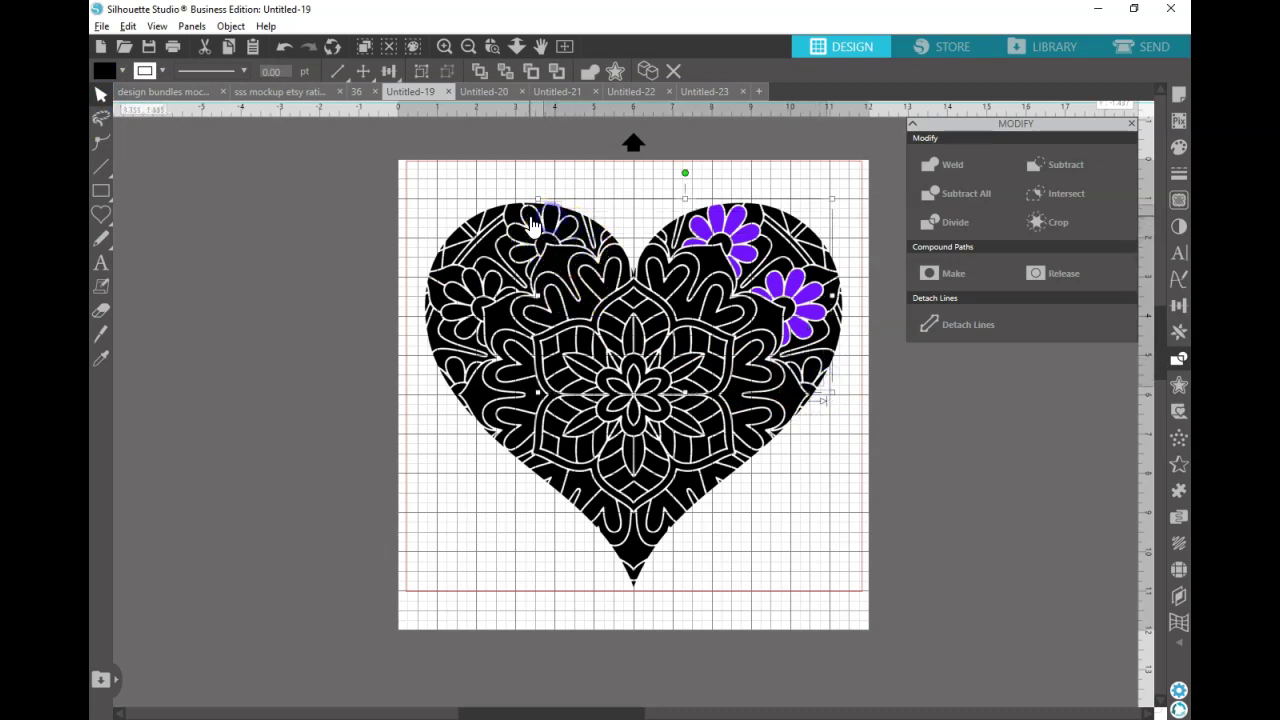
left_click(530, 219, "shift")
left_click(523, 236, "shift")
left_click(523, 251, "shift")
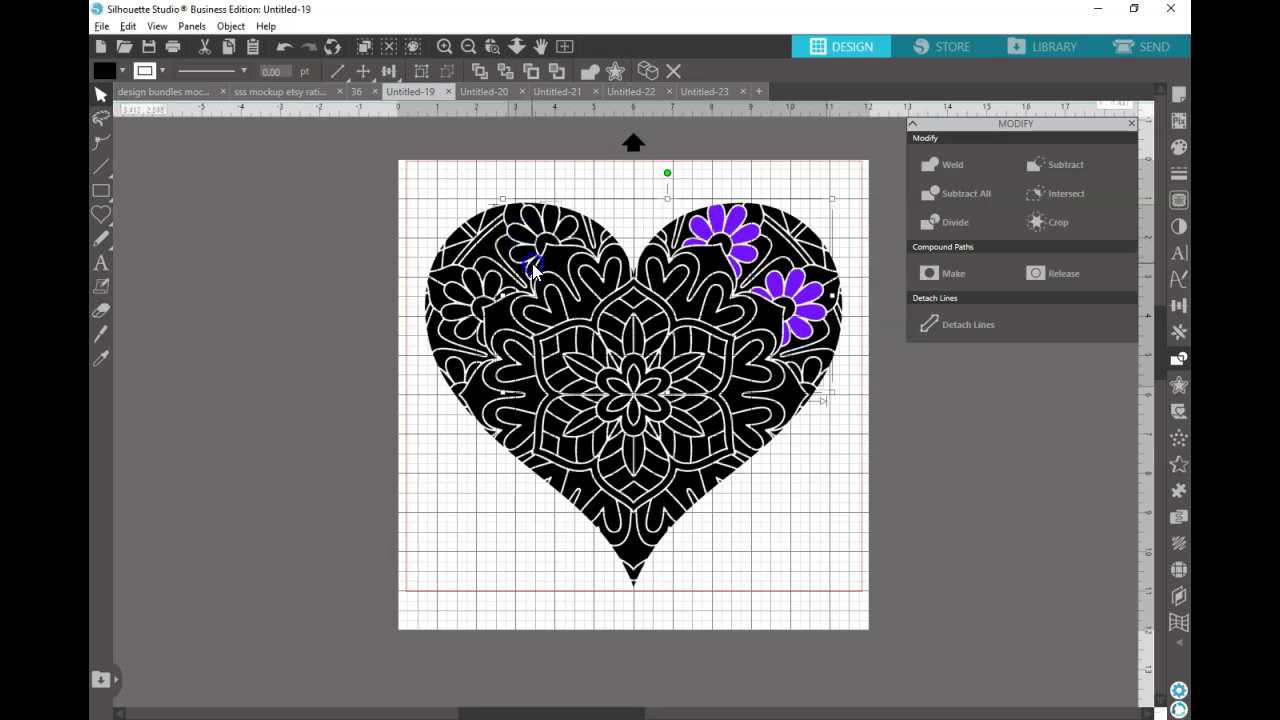
left_click(497, 286, "shift")
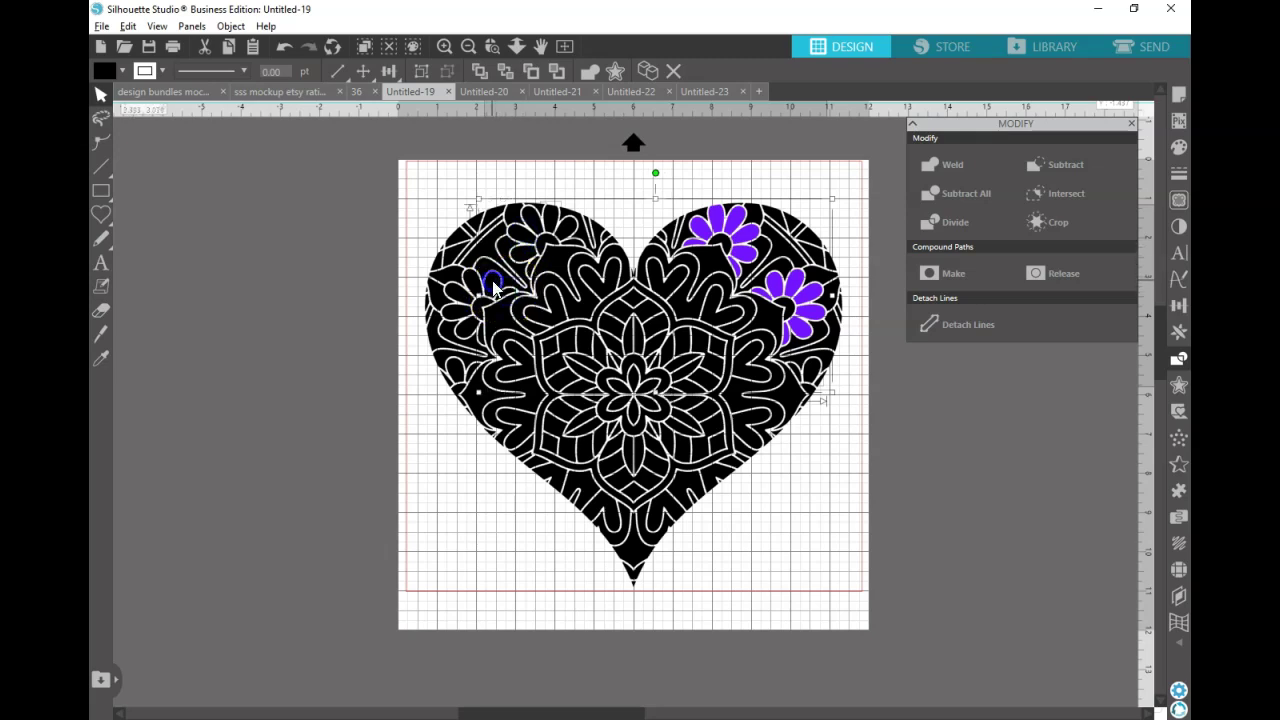
left_click(470, 280, "shift")
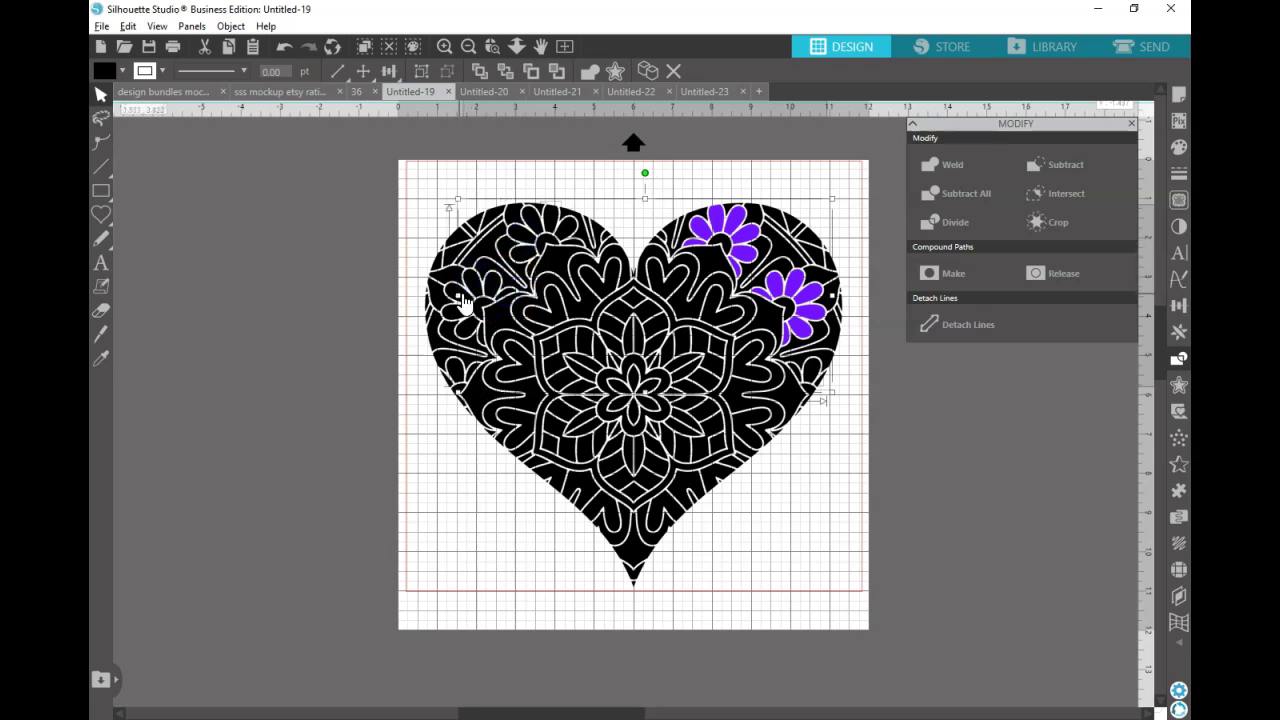
left_click(461, 322, "shift")
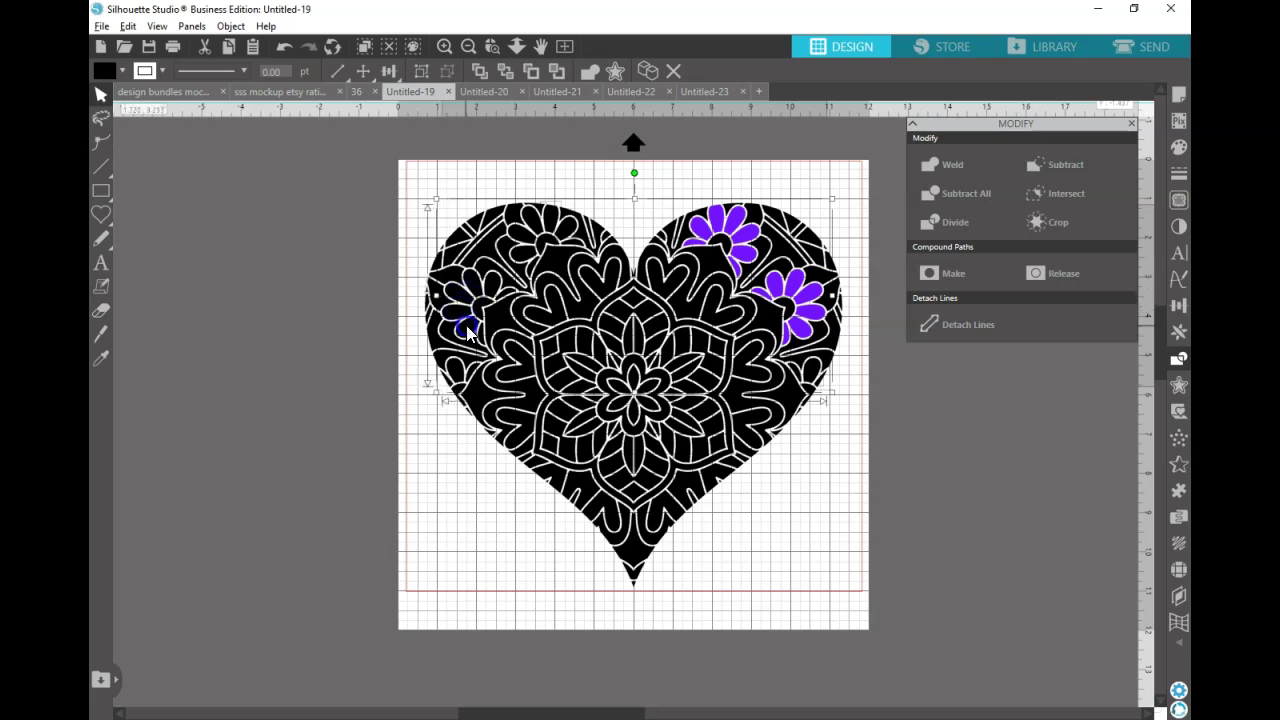
left_click(123, 72)
left_click(260, 121)
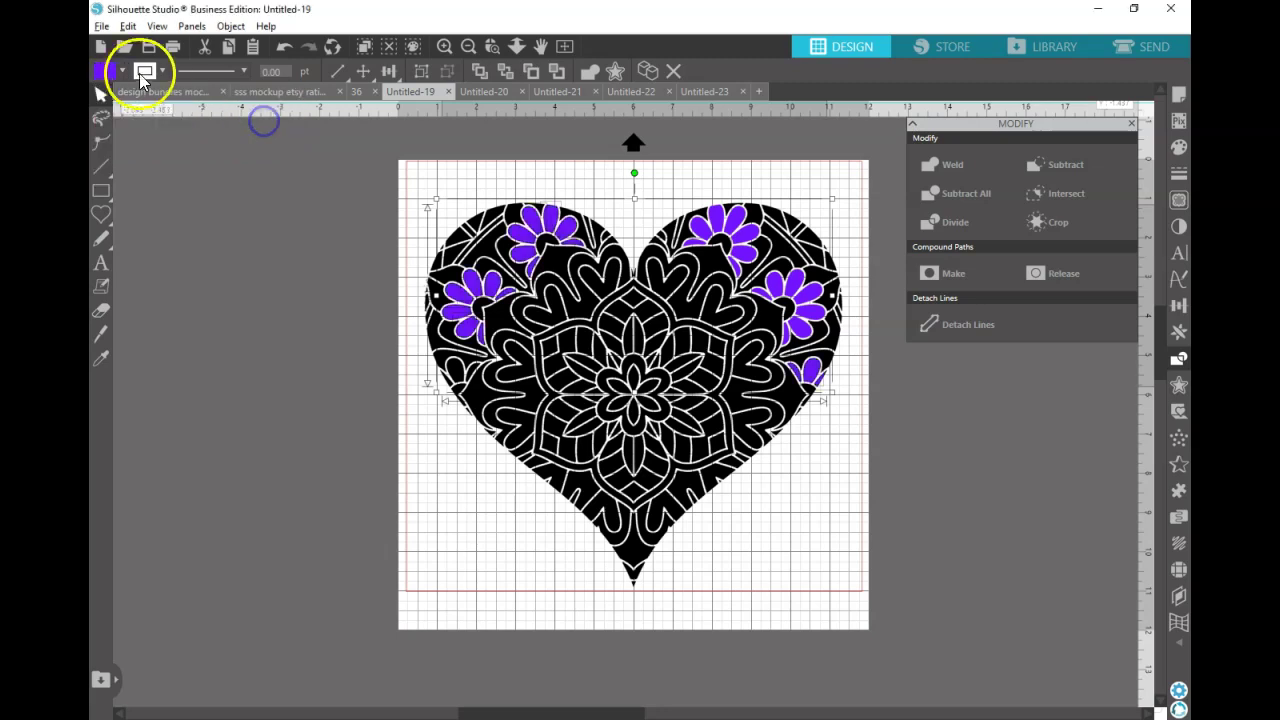
left_click(145, 73)
left_click(299, 121)
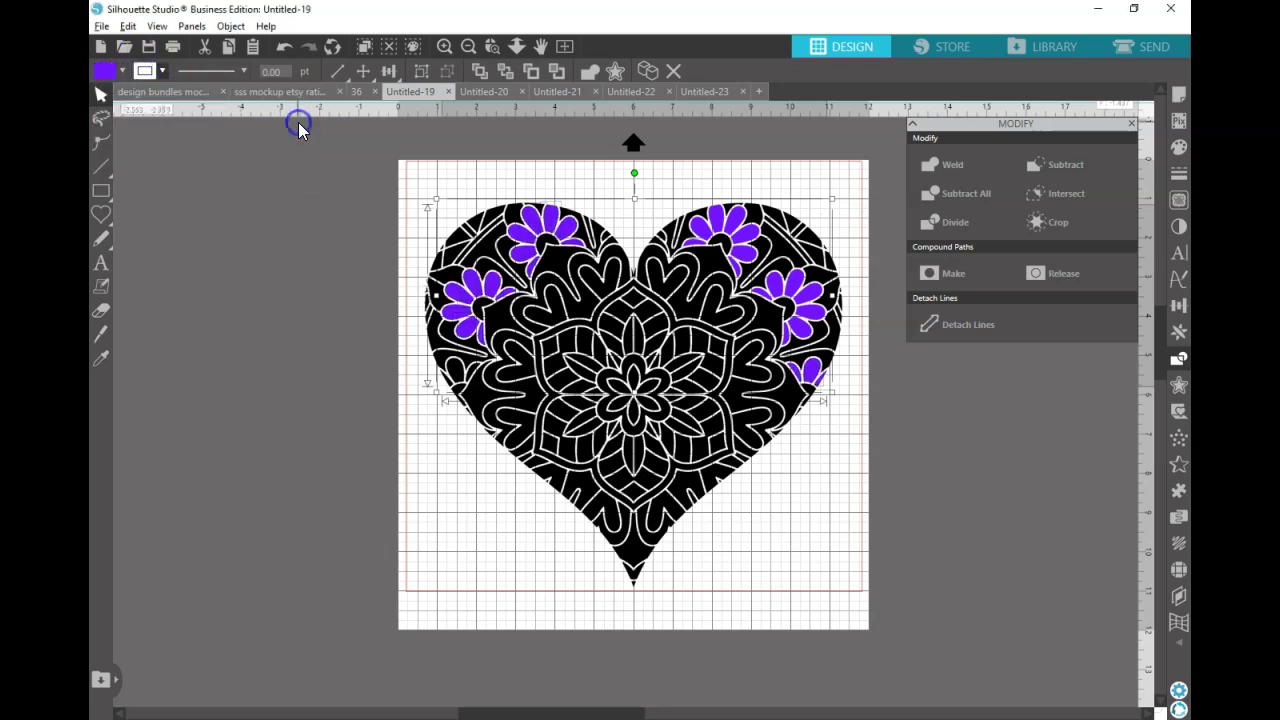
left_click(398, 417)
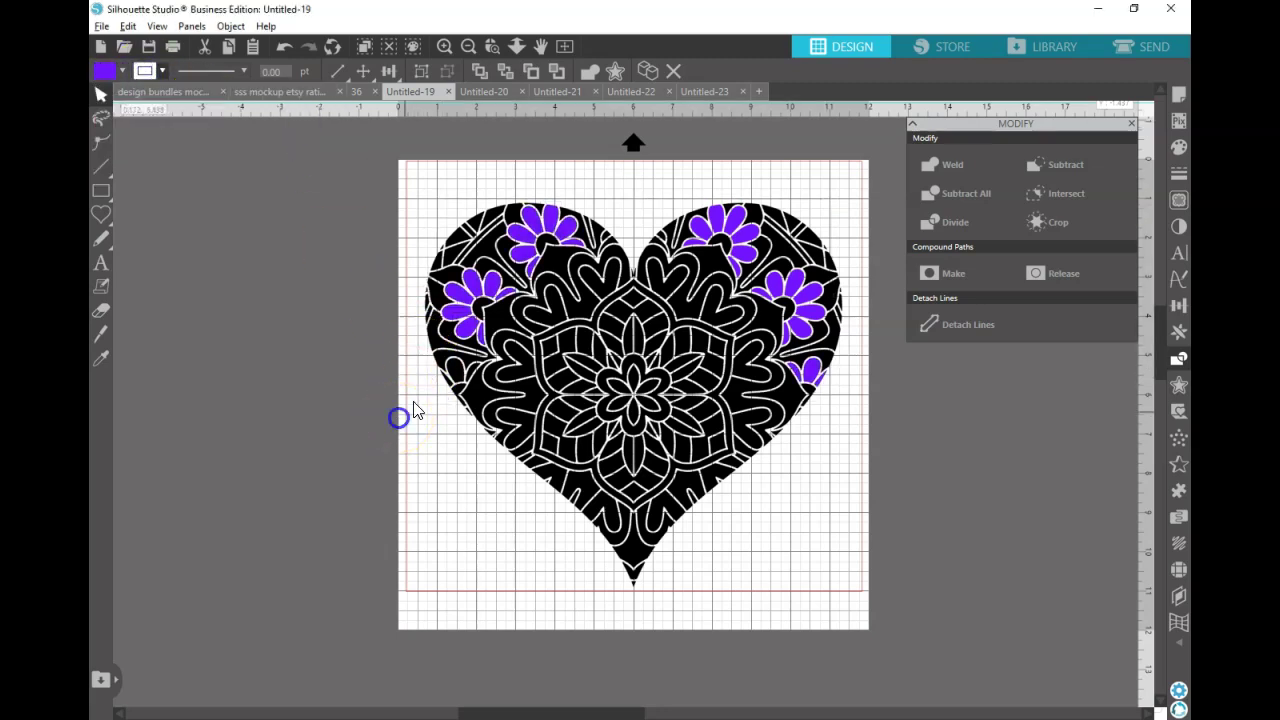
Color the petals of the partial flower at the heart's left edge purple, using purple for both line and fill
left_click(466, 373)
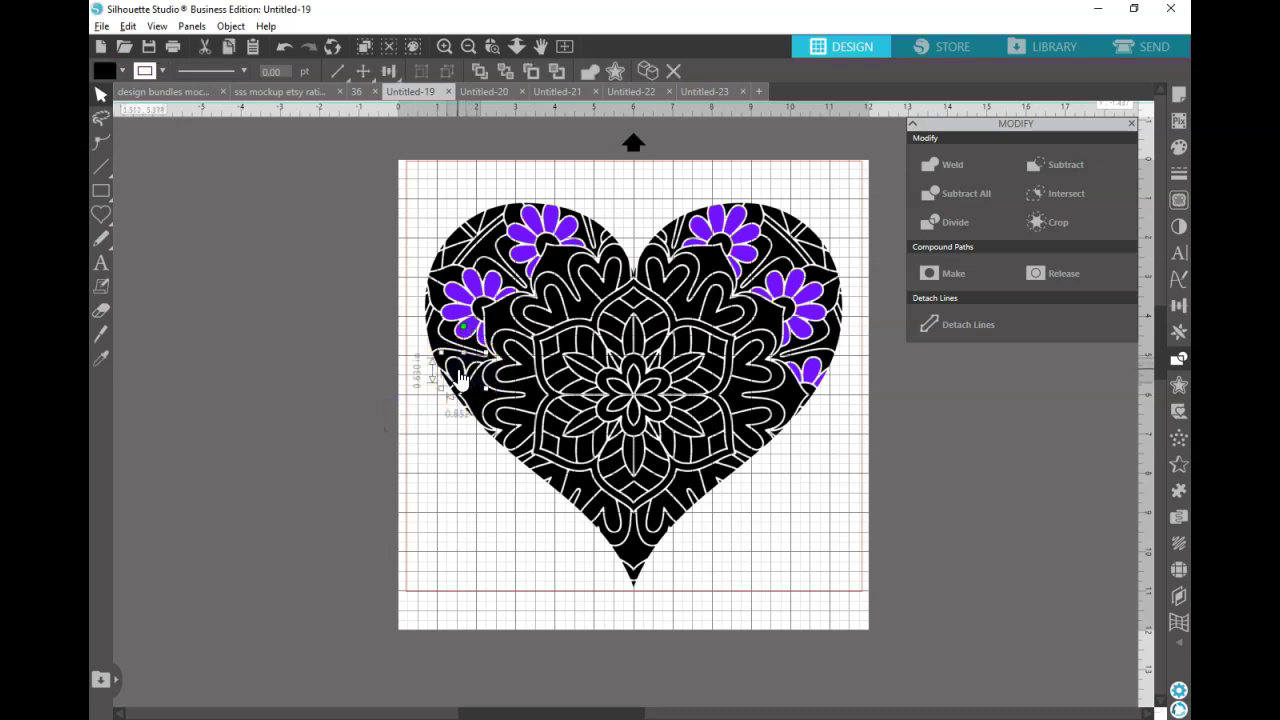
left_click(447, 380, "shift")
left_click(163, 70)
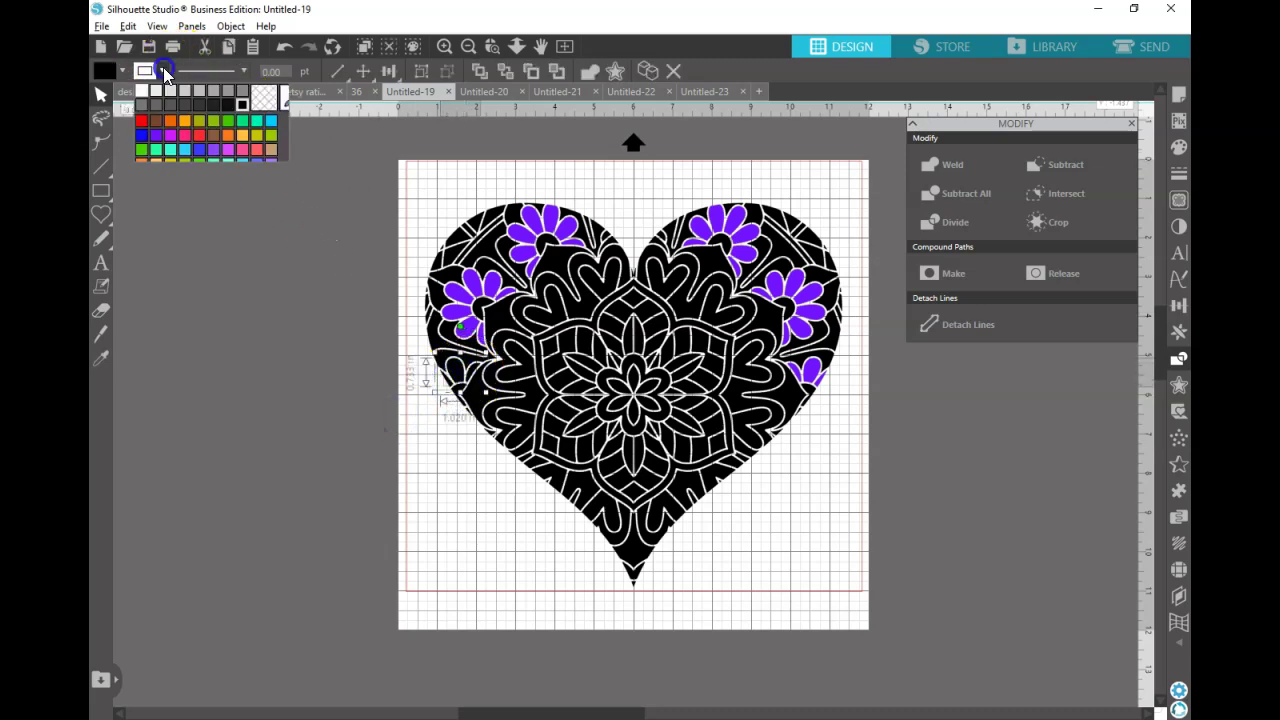
left_click(301, 122)
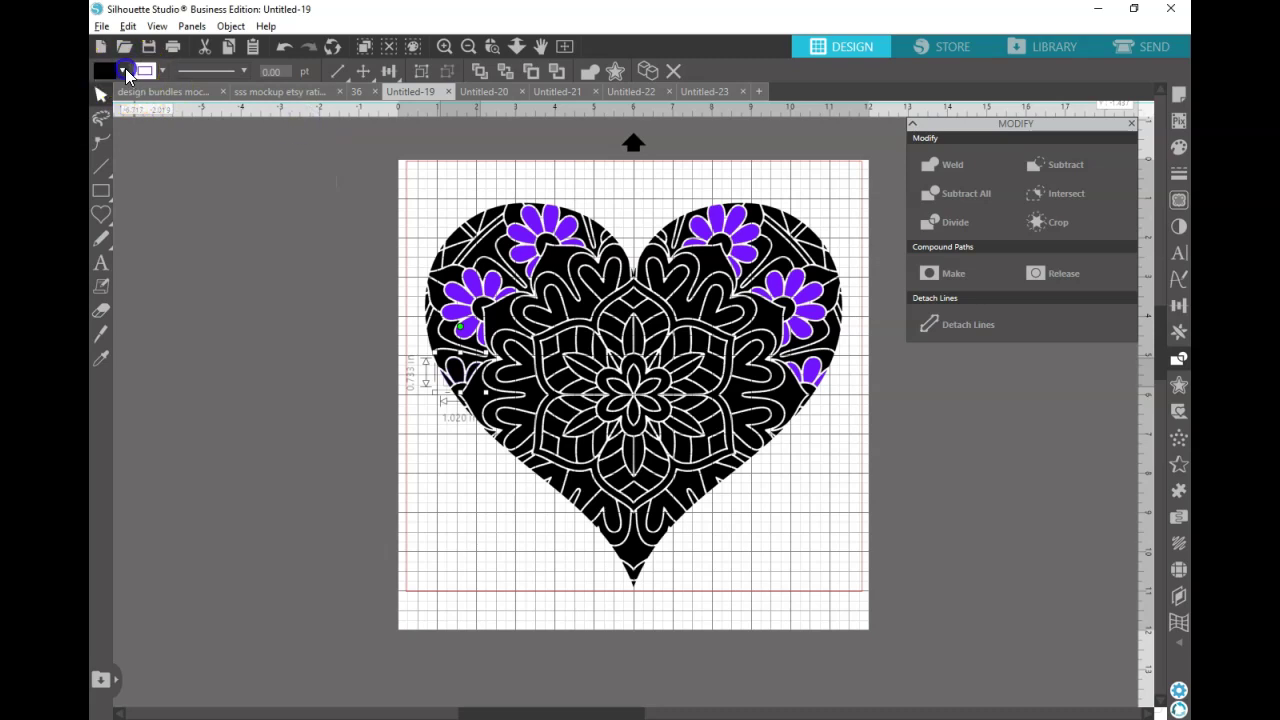
left_click(123, 70)
left_click(255, 121)
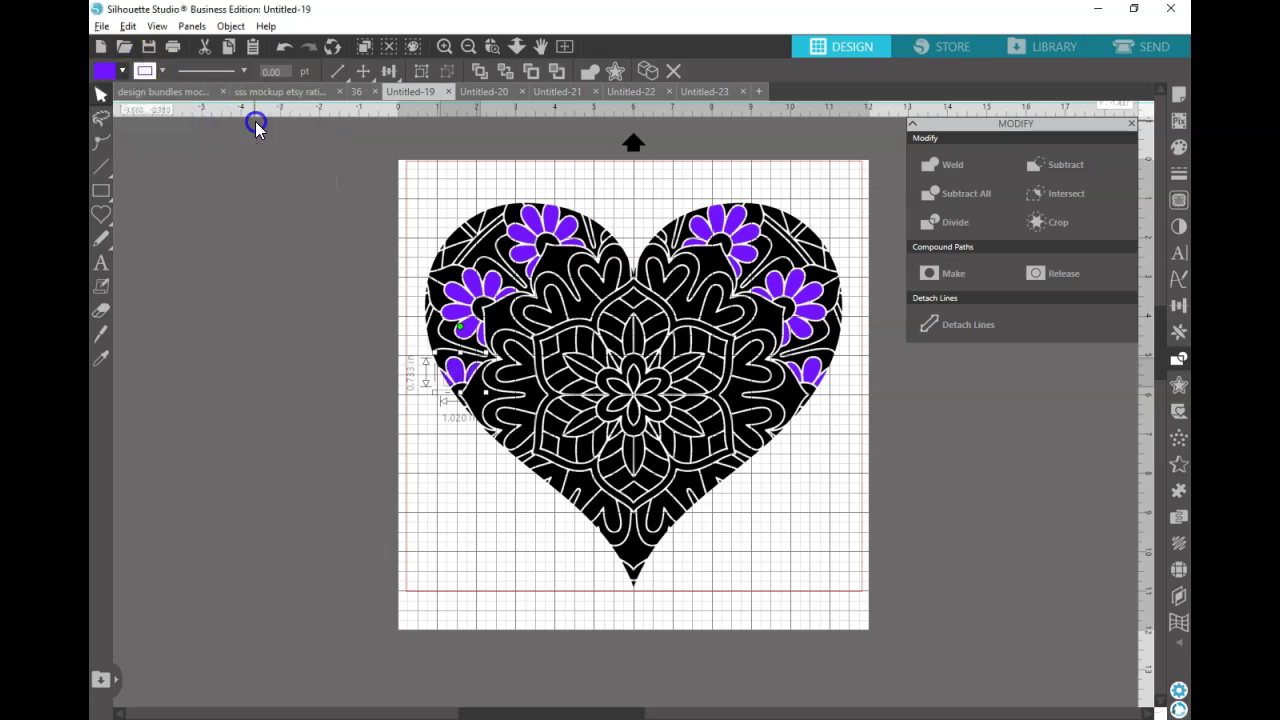
left_click(311, 266)
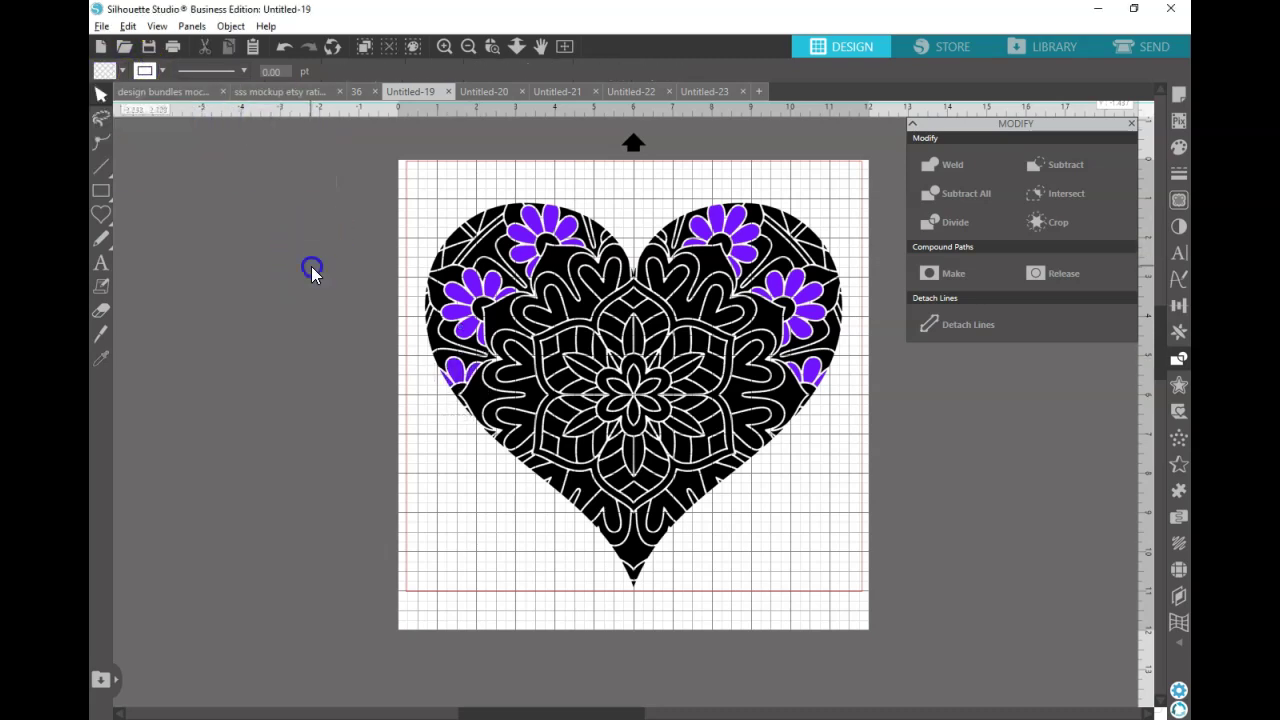
Color the centers of all six flowers around the heart's lobes orange, for both line and fill
left_click(459, 396)
left_click(484, 308, "shift")
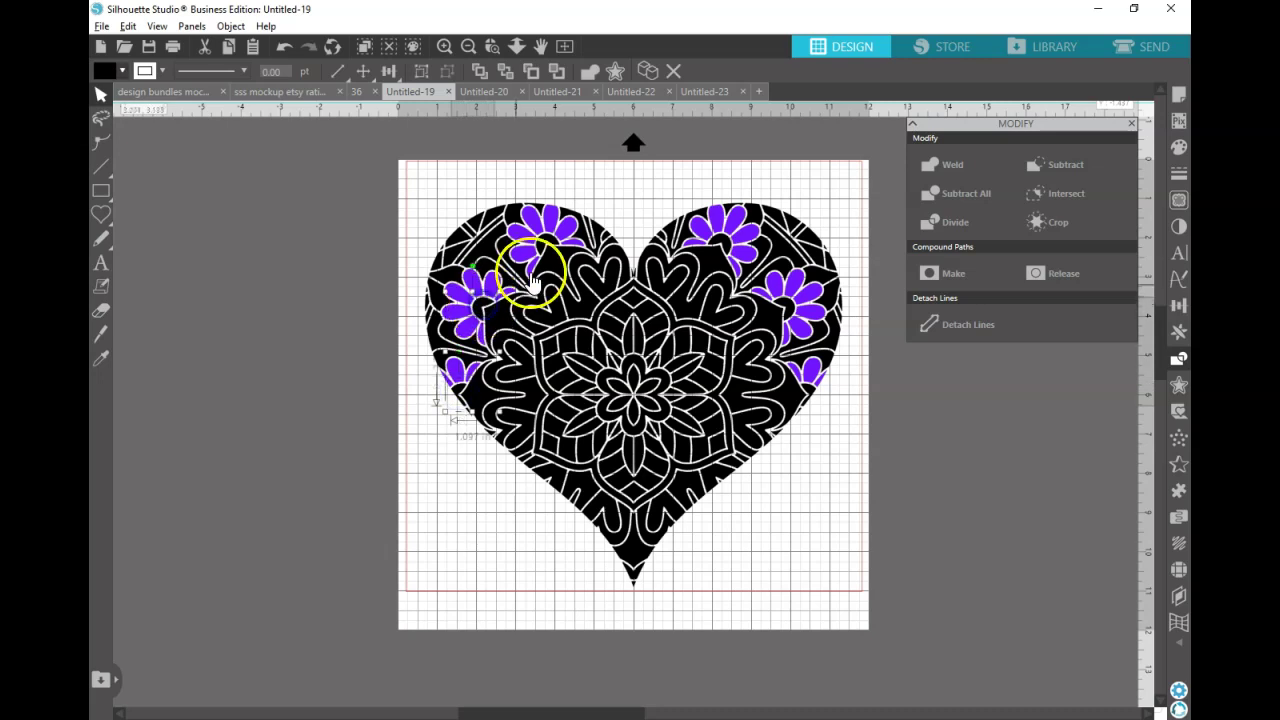
left_click(545, 246, "shift")
left_click(731, 255, "shift")
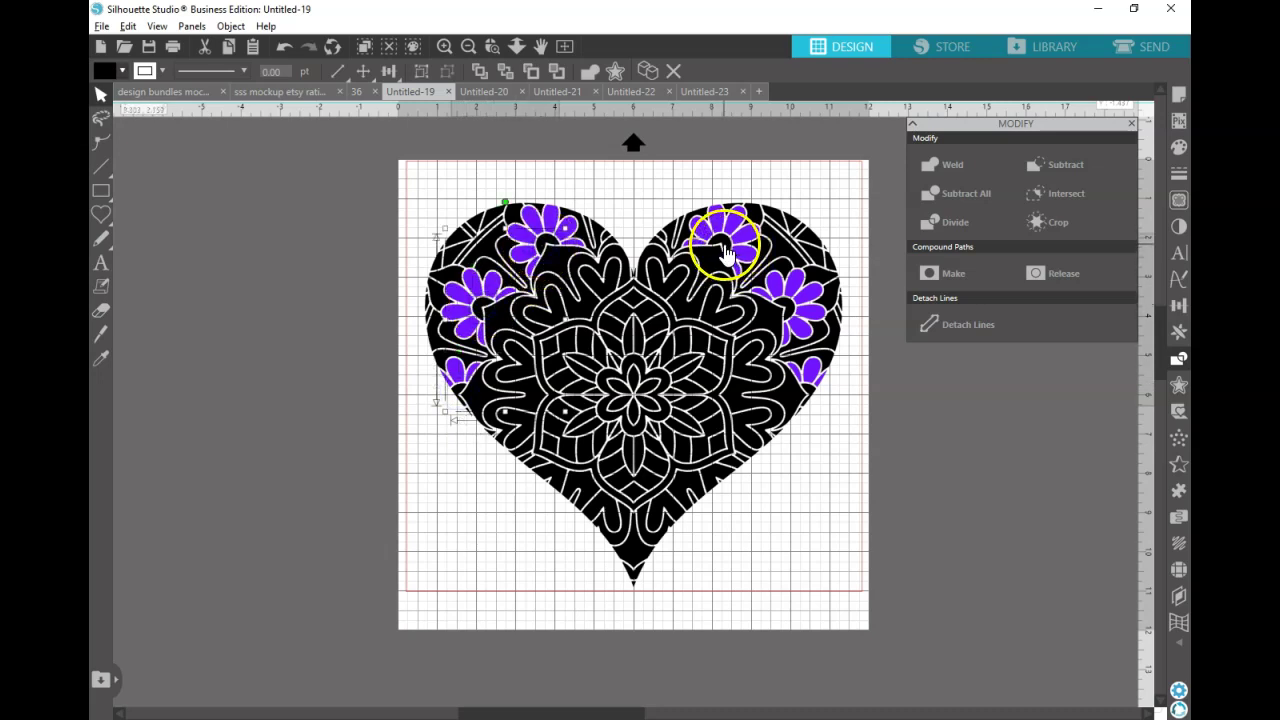
left_click(791, 318, "shift")
left_click(805, 383, "shift")
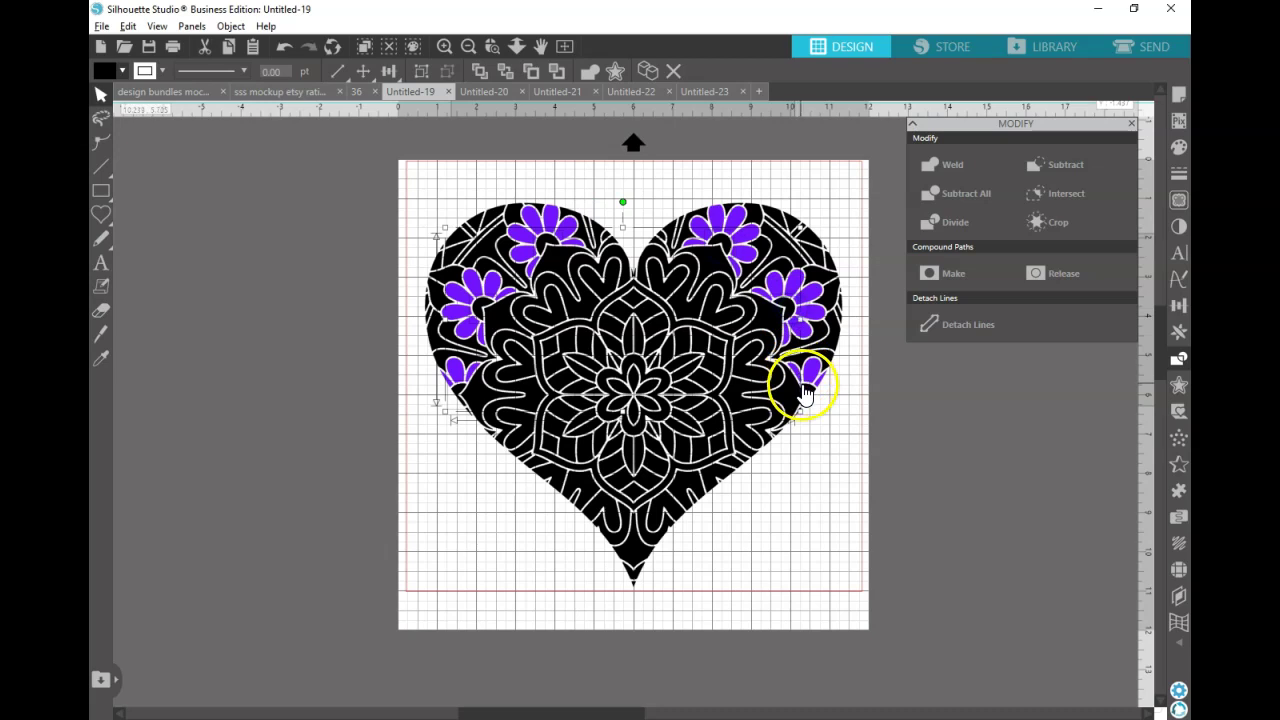
left_click(148, 72)
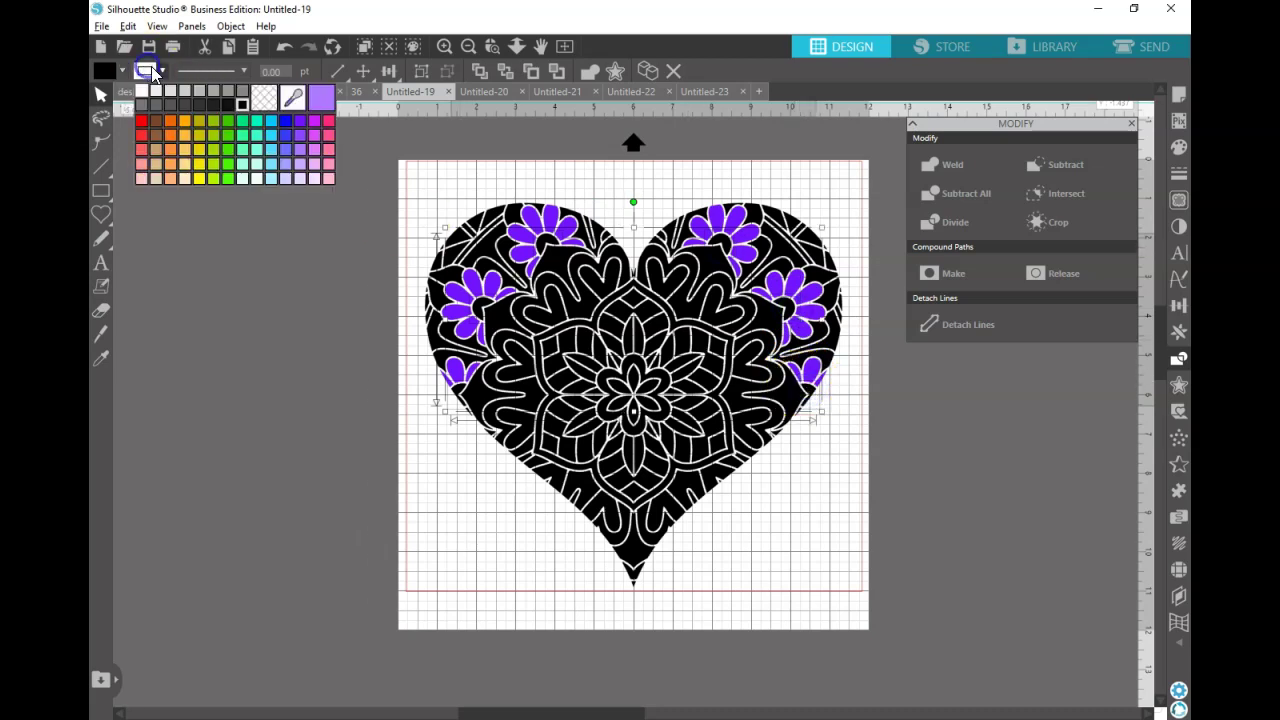
left_click(187, 121)
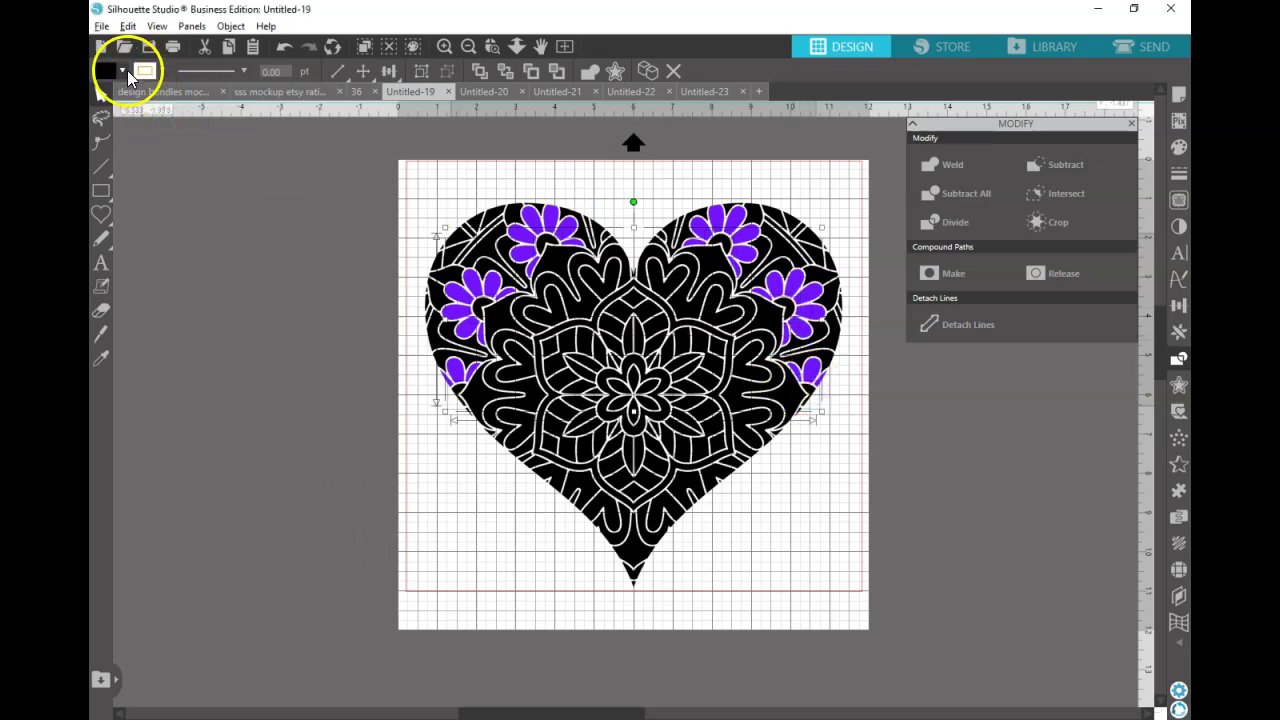
left_click(124, 70)
left_click(145, 120)
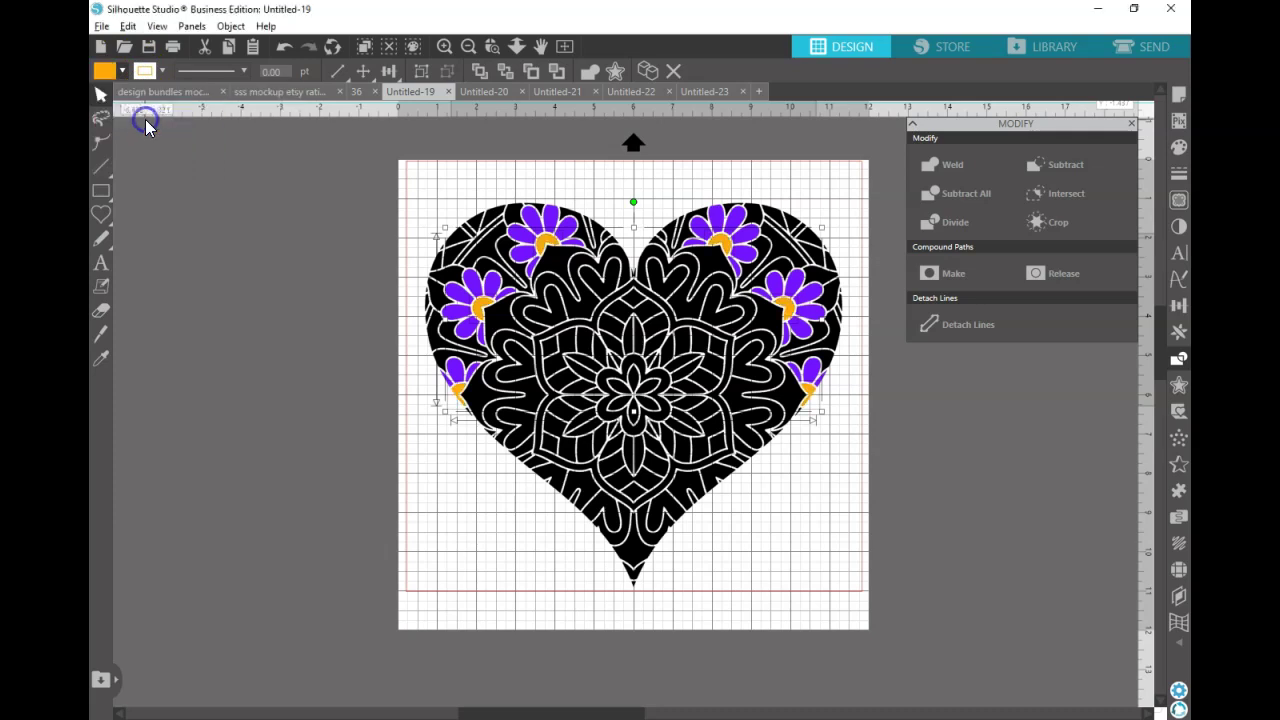
left_click(266, 237)
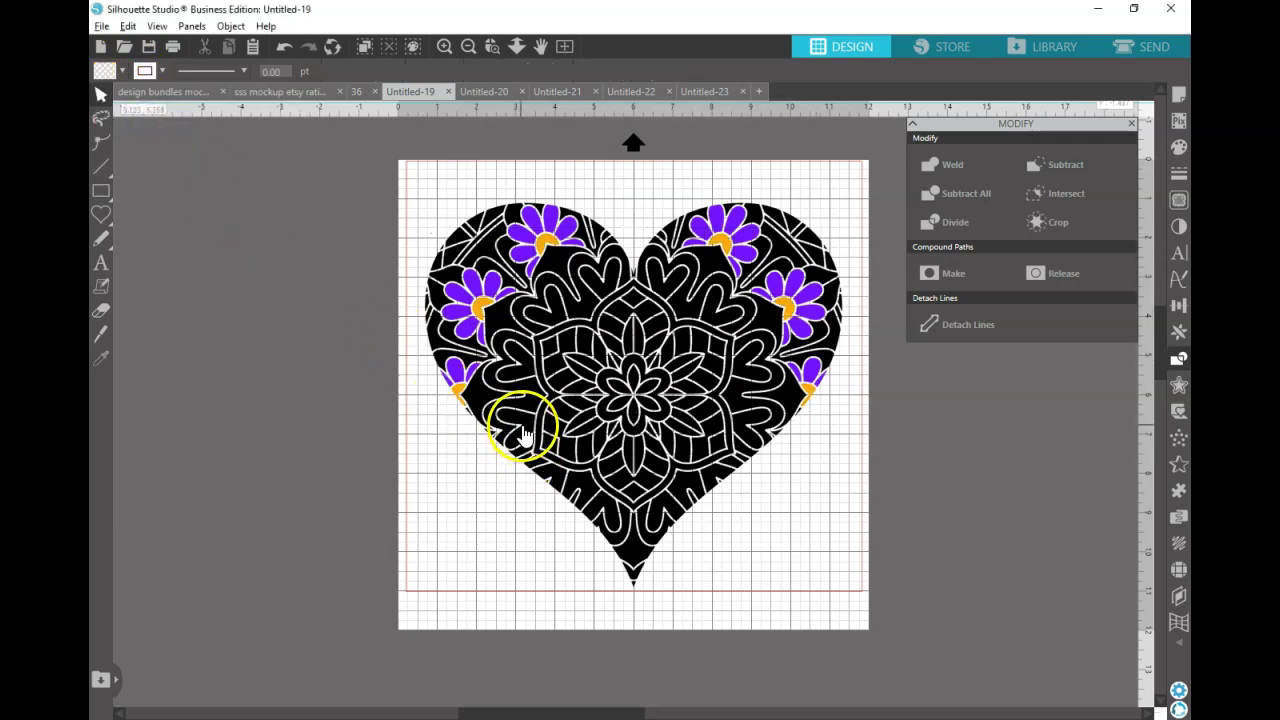
Color the eight small hearts surrounding the central mandala flower hot pink, for both line and fill
left_click(522, 432)
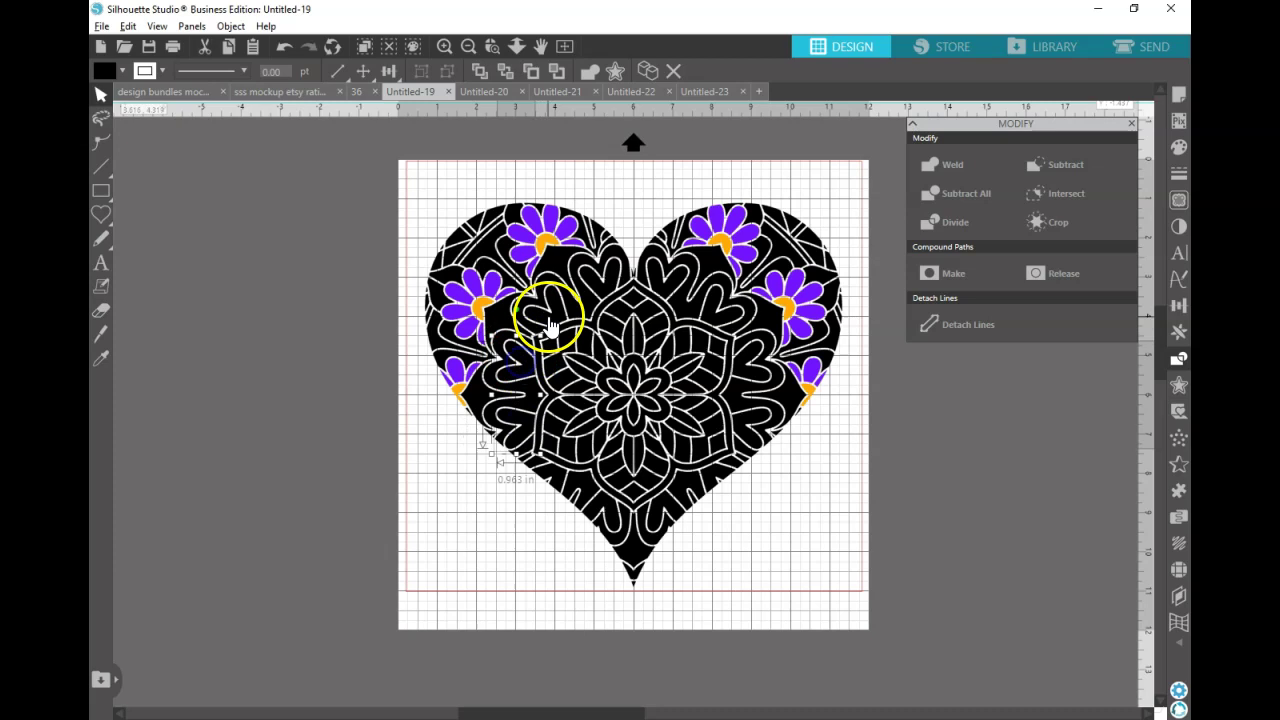
left_click(557, 308, "shift")
left_click(598, 280)
left_click(672, 280)
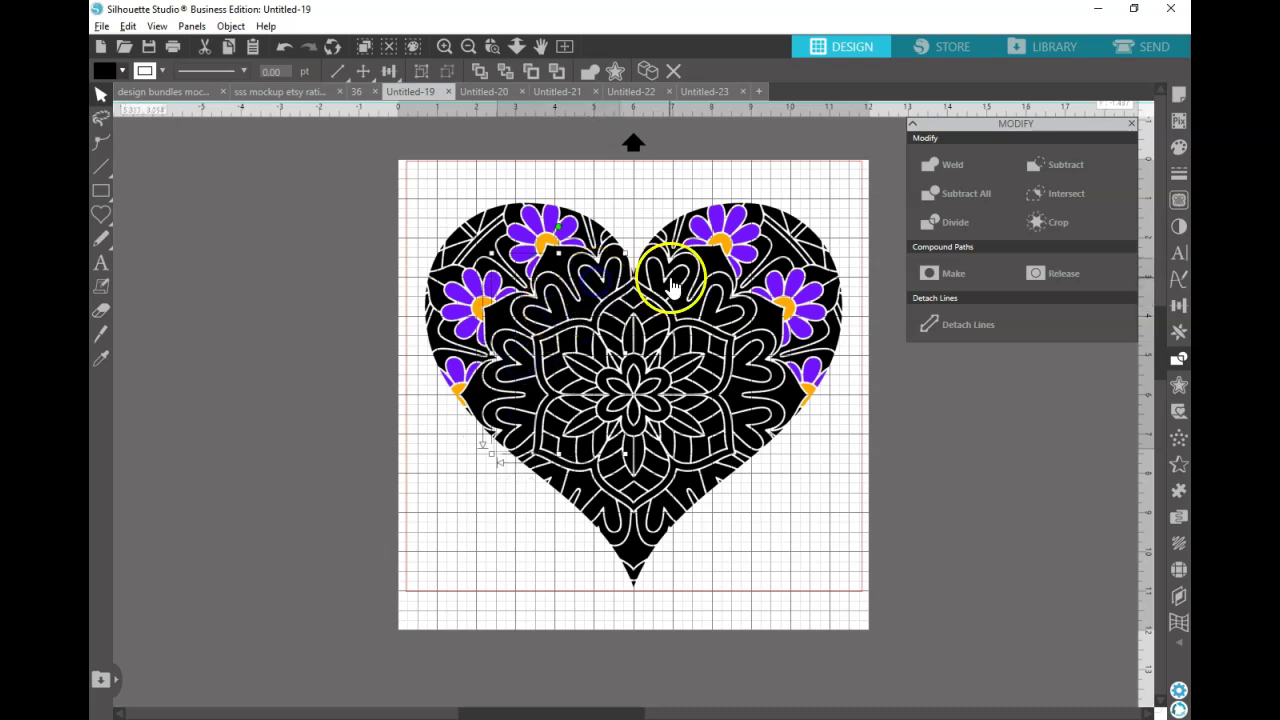
left_click(709, 312, "shift")
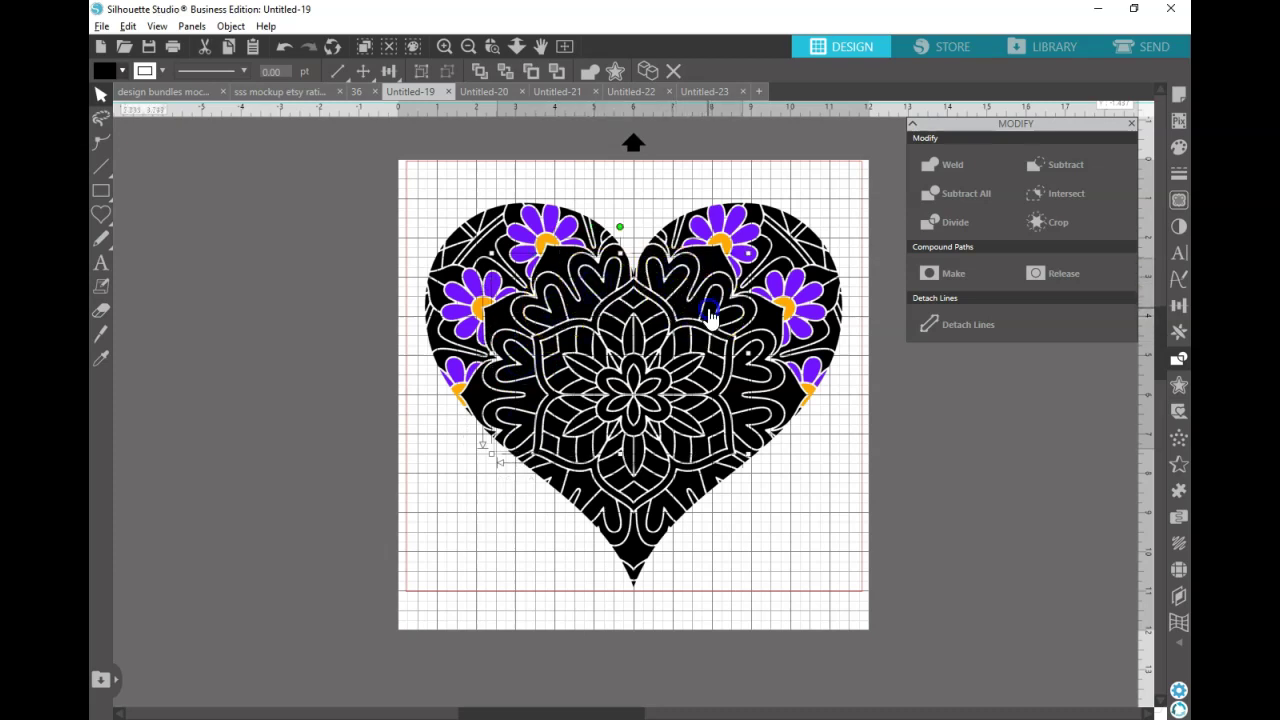
left_click(745, 370, "shift")
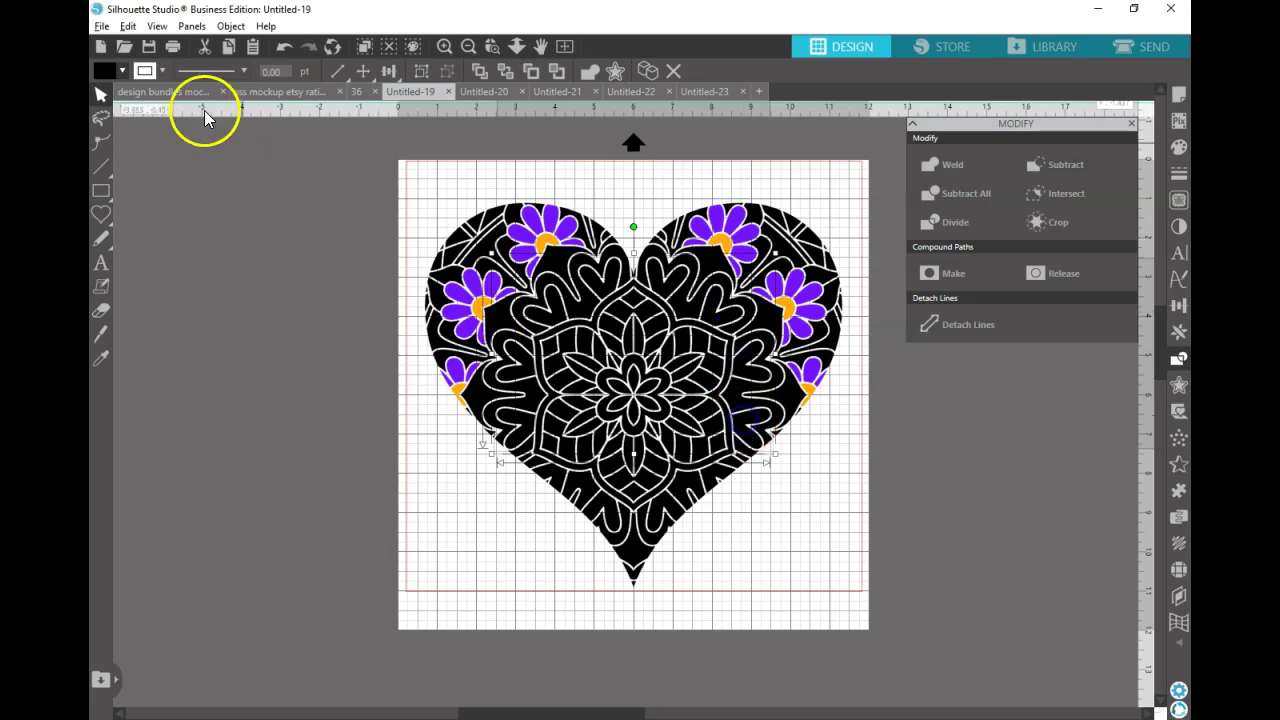
left_click(161, 72)
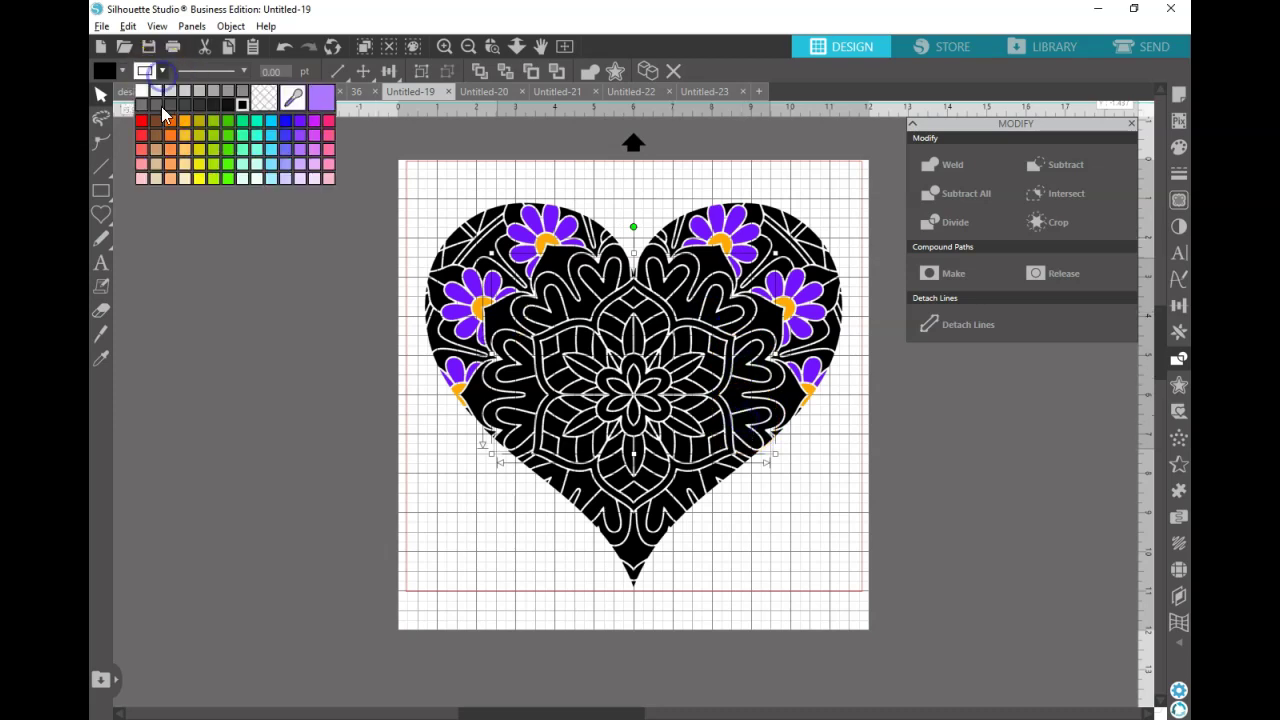
left_click(332, 124)
left_click(124, 70)
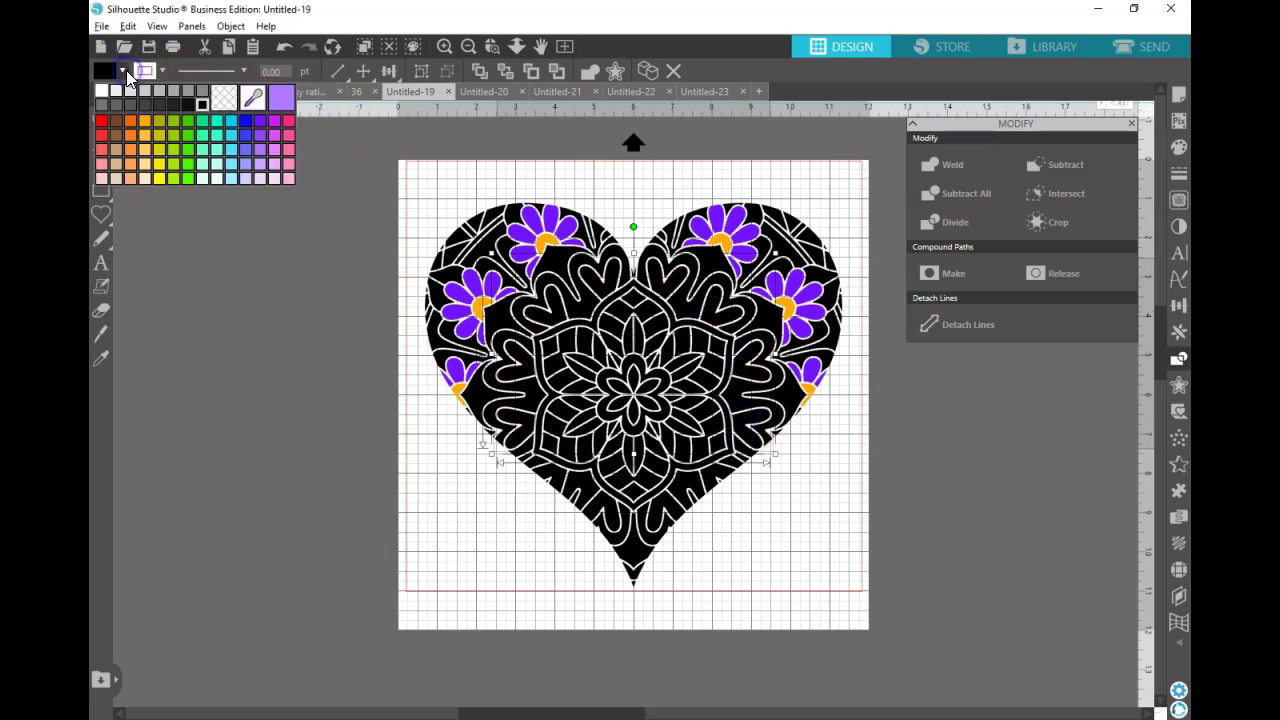
left_click(291, 120)
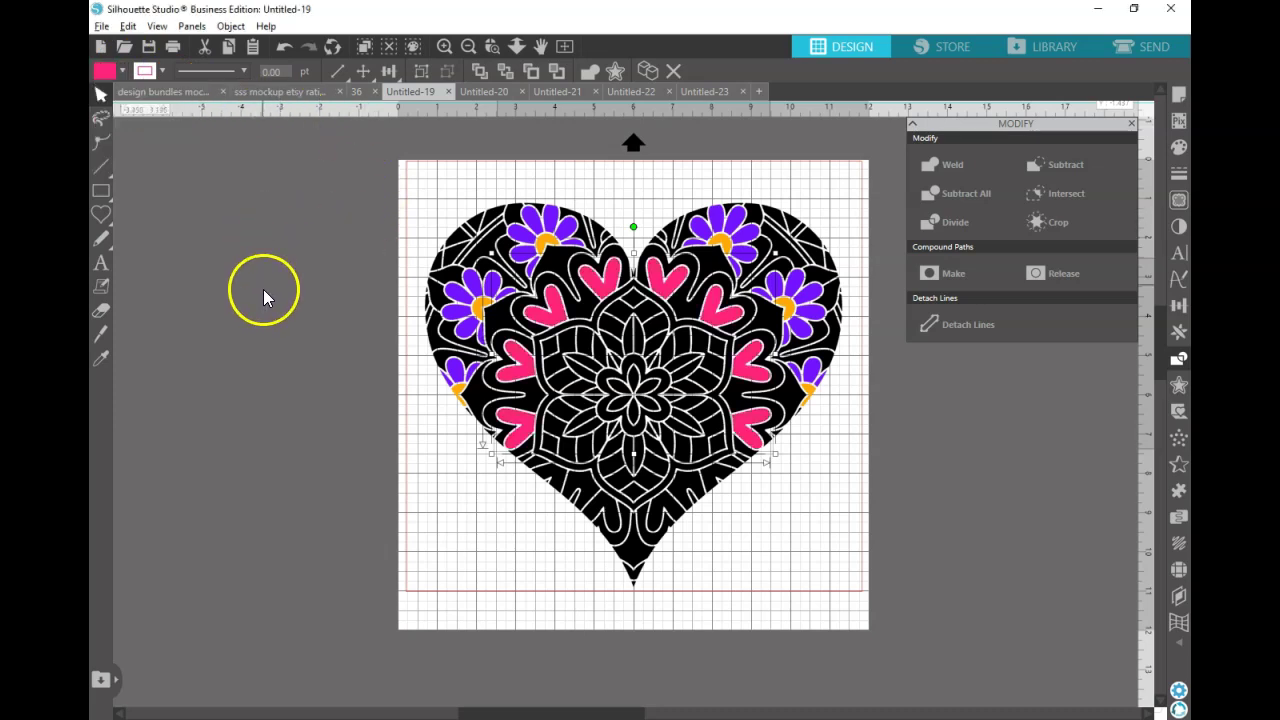
left_click(343, 420)
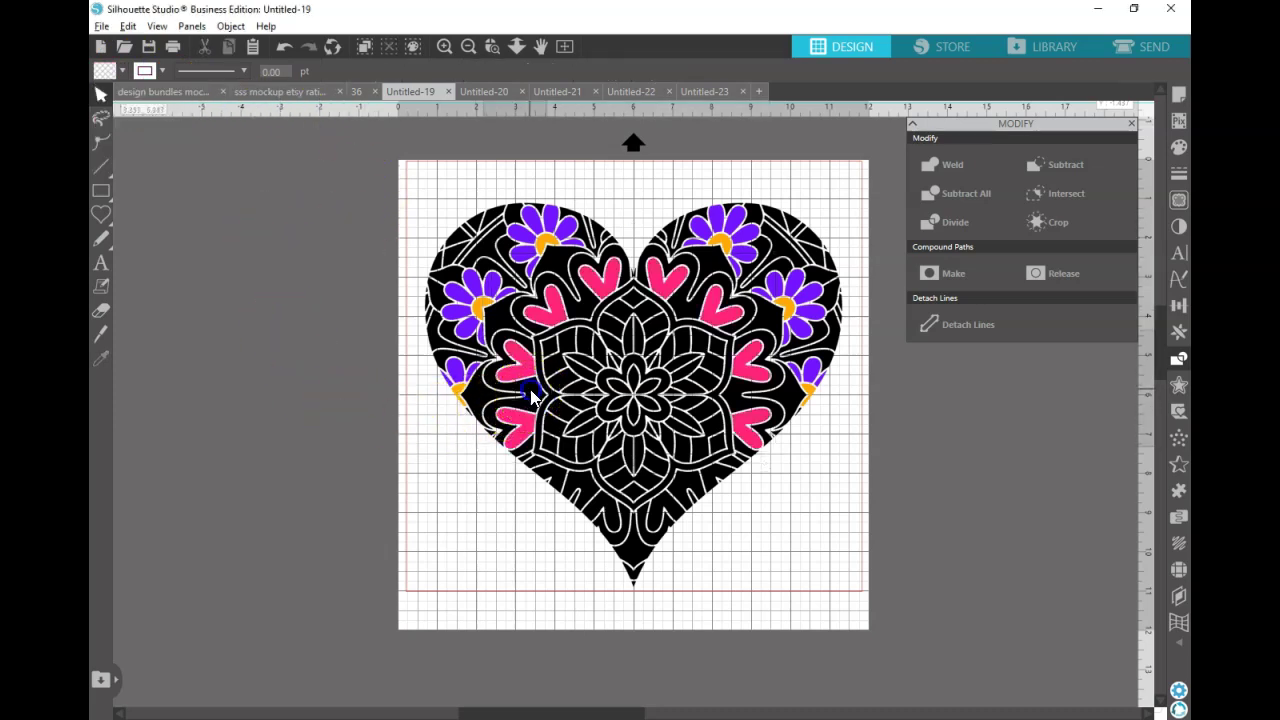
Color the heart-shaped surrounds of the eight hot pink hearts light pink, for both line and fill
left_click(522, 400)
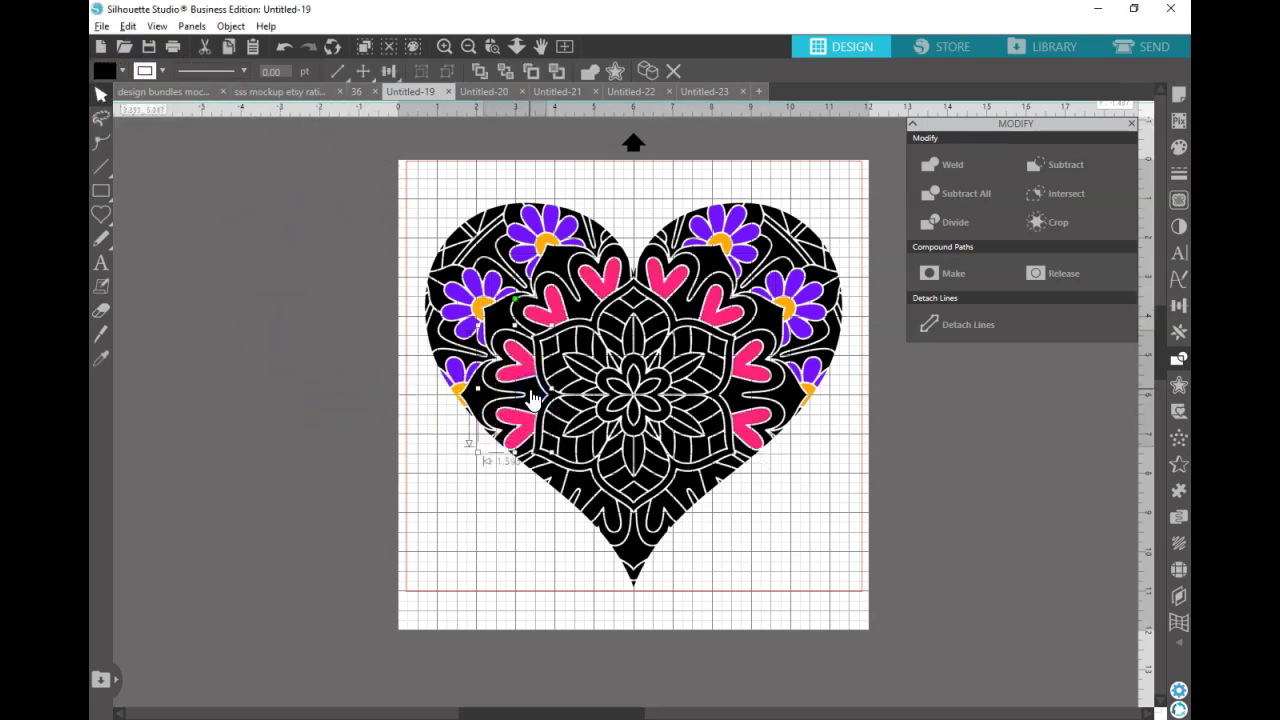
left_click(585, 308)
left_click(681, 303, "shift")
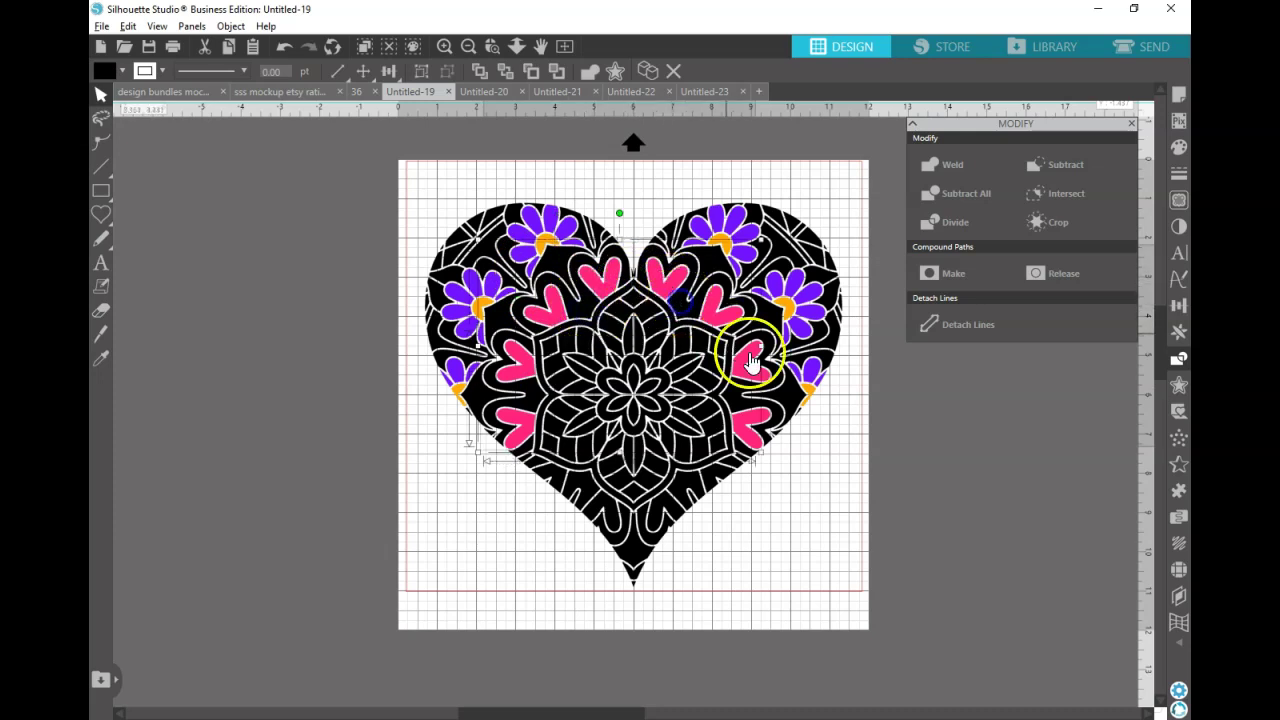
left_click(775, 375, "shift")
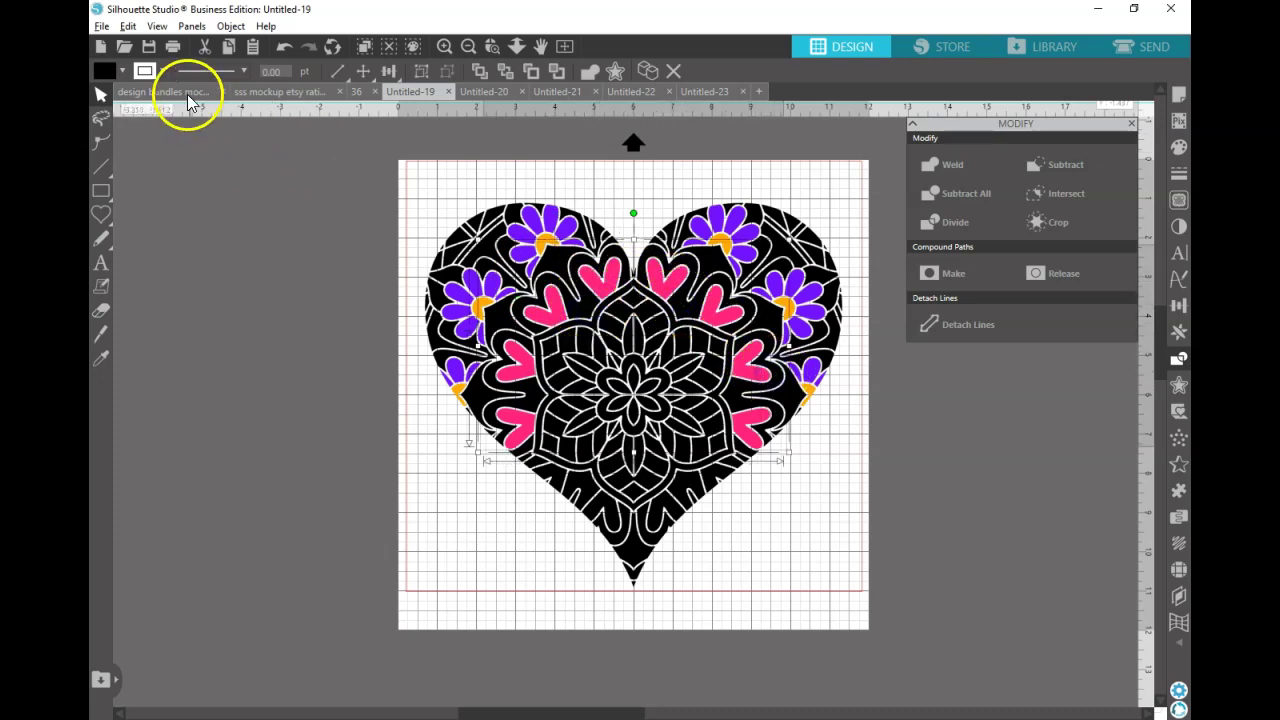
left_click(155, 73)
left_click(317, 172)
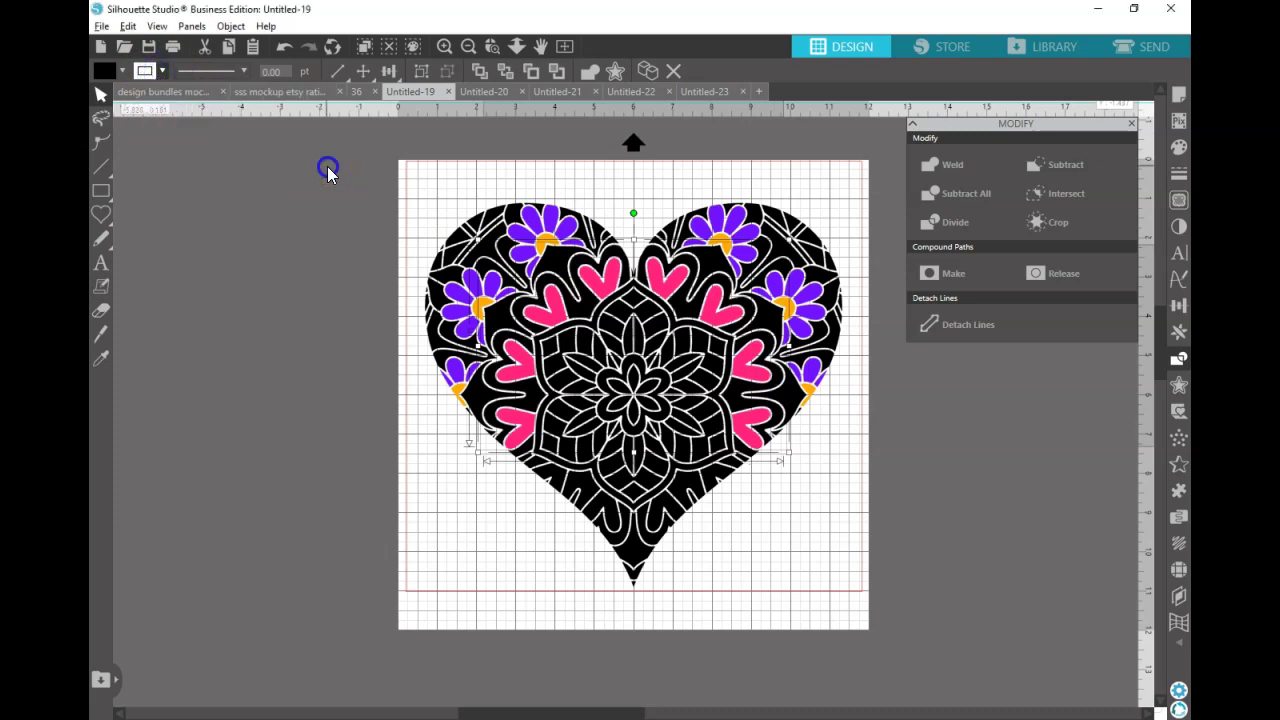
left_click(124, 74)
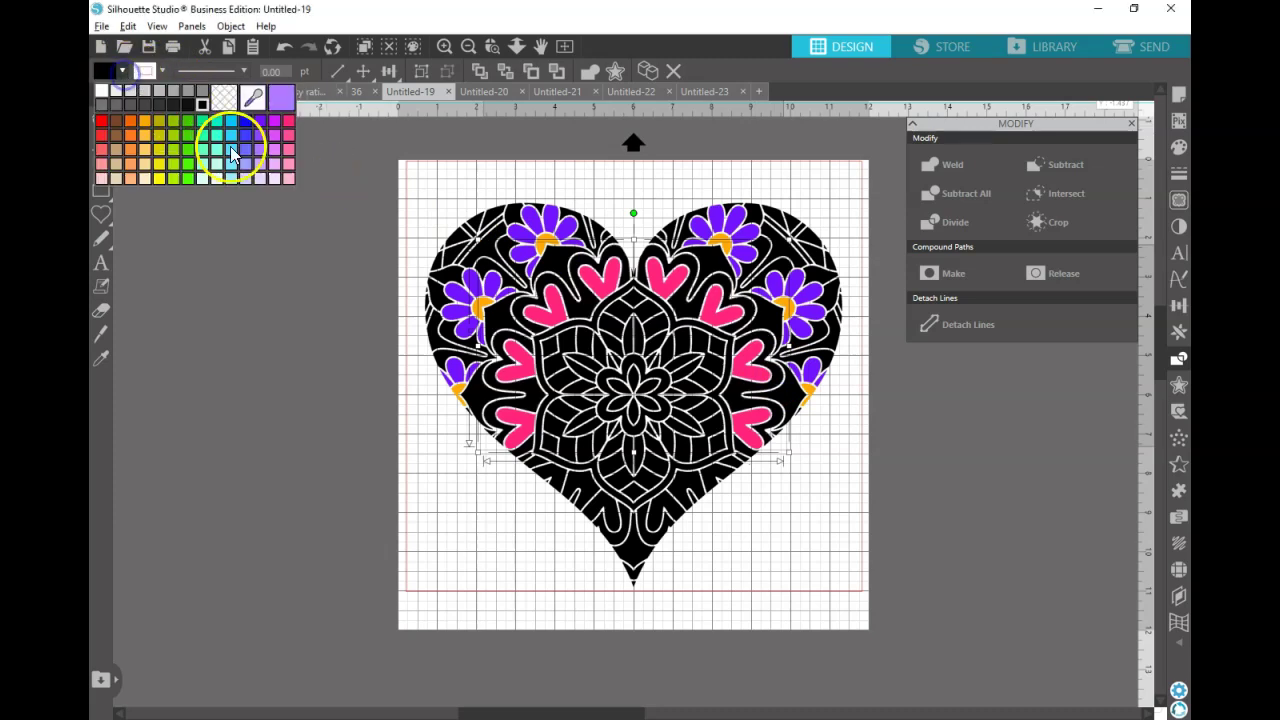
left_click(275, 158)
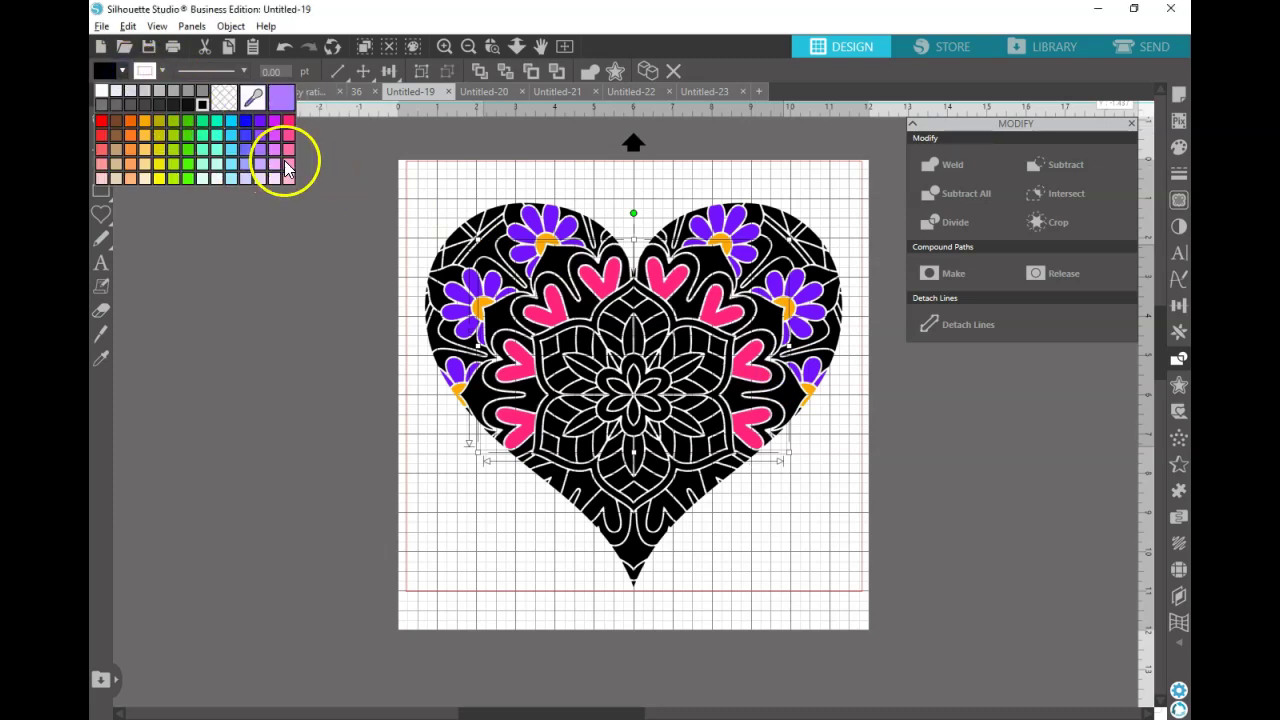
left_click(288, 322)
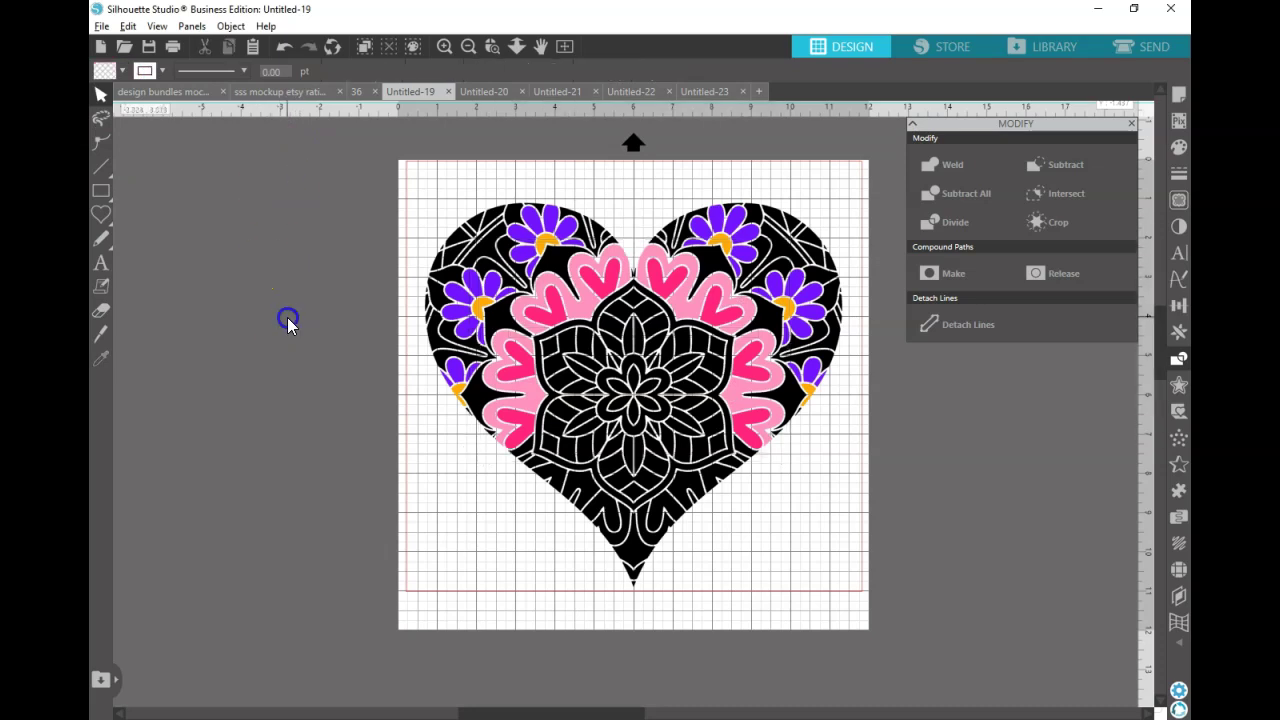
Color the six leaf shapes between the purple flowers and the light pink surrounds green, for both fill and line
left_click(478, 402)
left_click(508, 316, "shift")
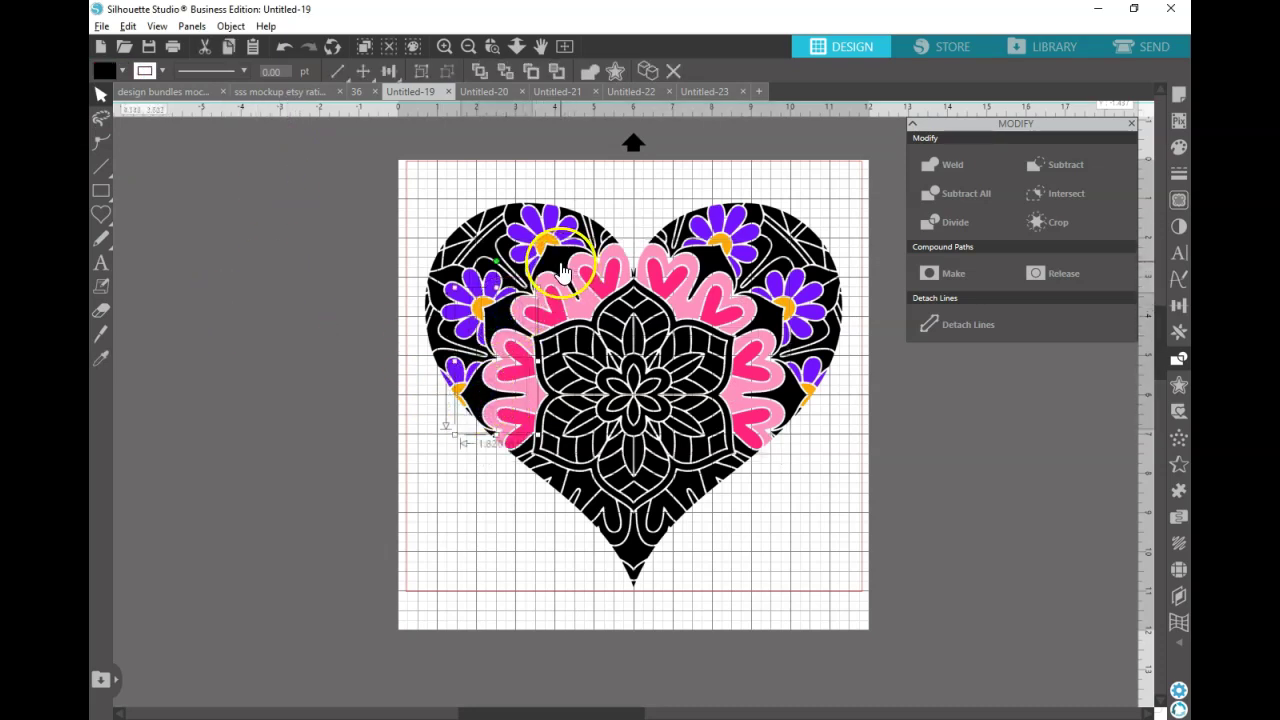
left_click(571, 264, "shift")
mouse_move(712, 275)
left_mouse_down()
mouse_move(775, 322)
mouse_move(790, 410)
left_mouse_up()
left_click(788, 403, "shift")
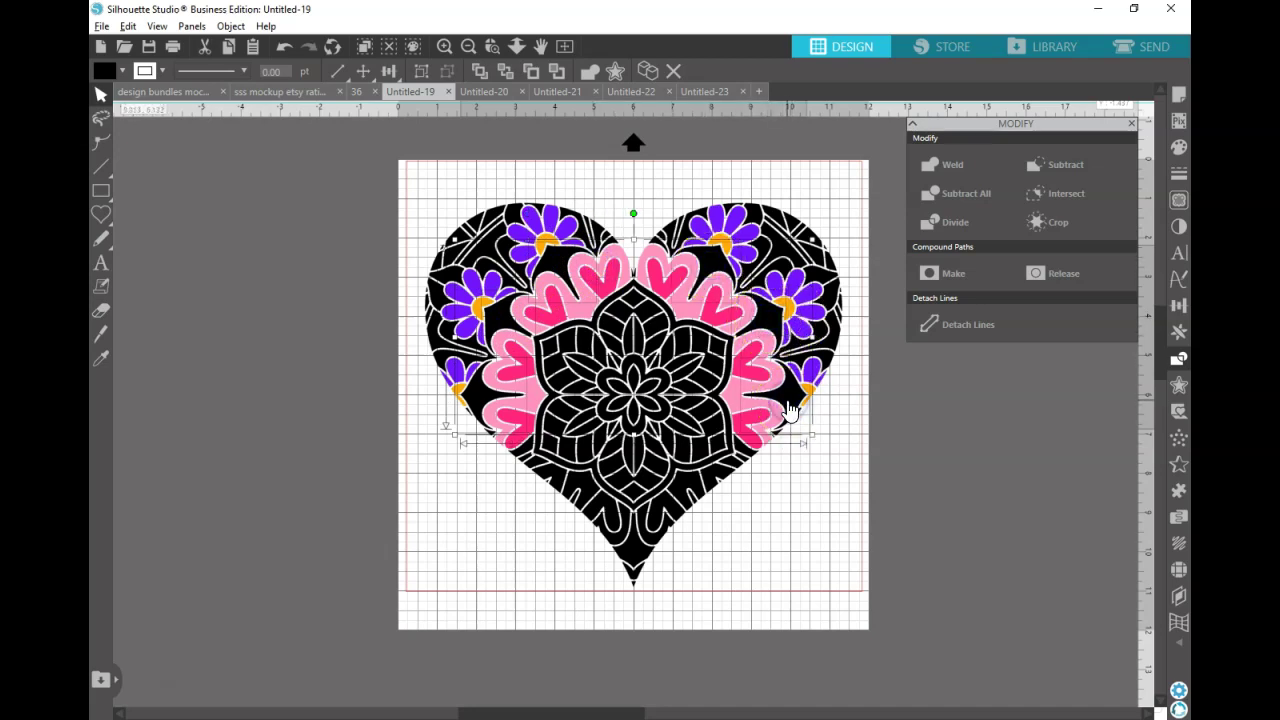
left_click(121, 73)
left_click(181, 119)
left_click(163, 72)
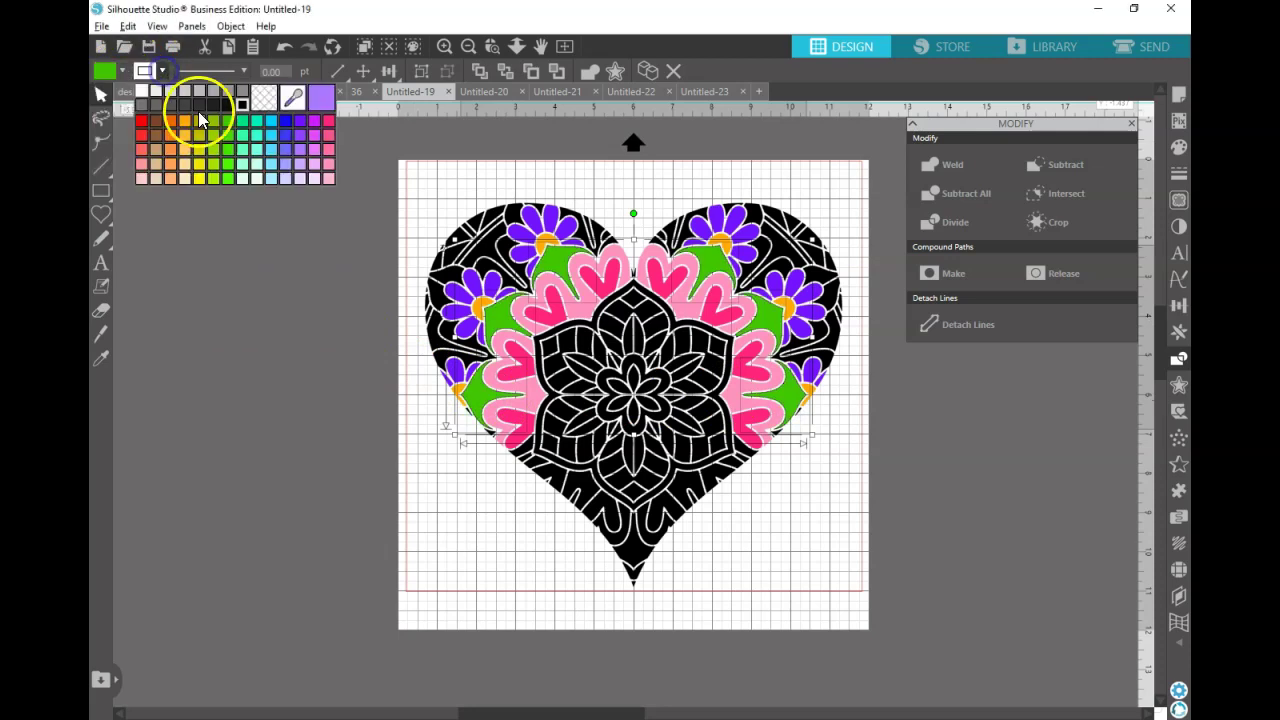
left_click(225, 119)
left_click(321, 298)
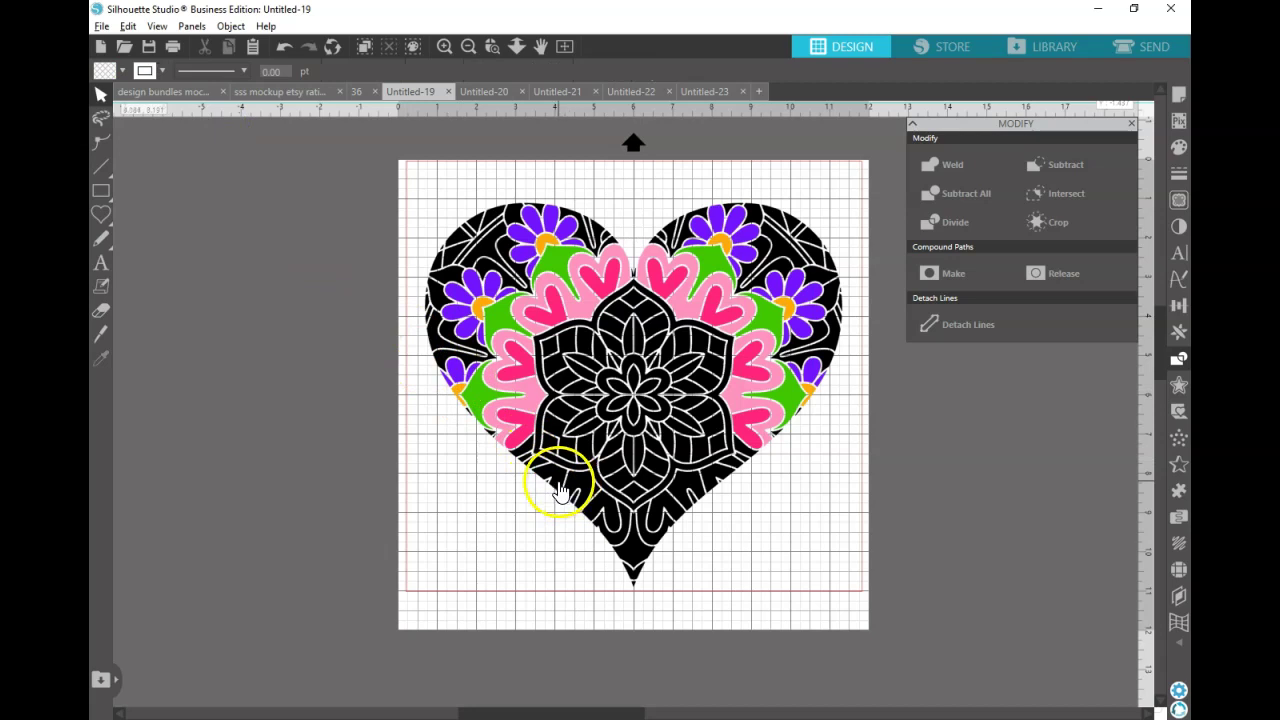
Color the four small hearts along the lower edges of the large heart hot pink, for both line and fill
left_click(560, 490)
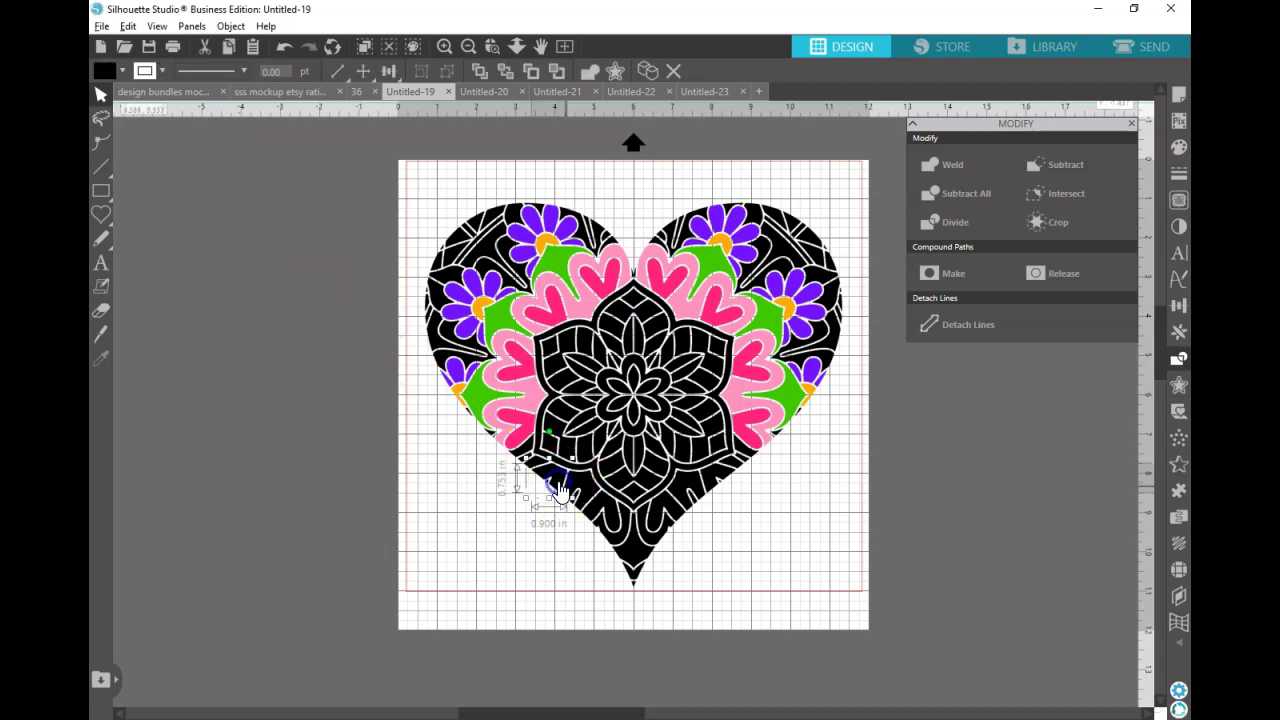
left_click(662, 505, "shift")
left_click(708, 471, "shift")
left_click(743, 423)
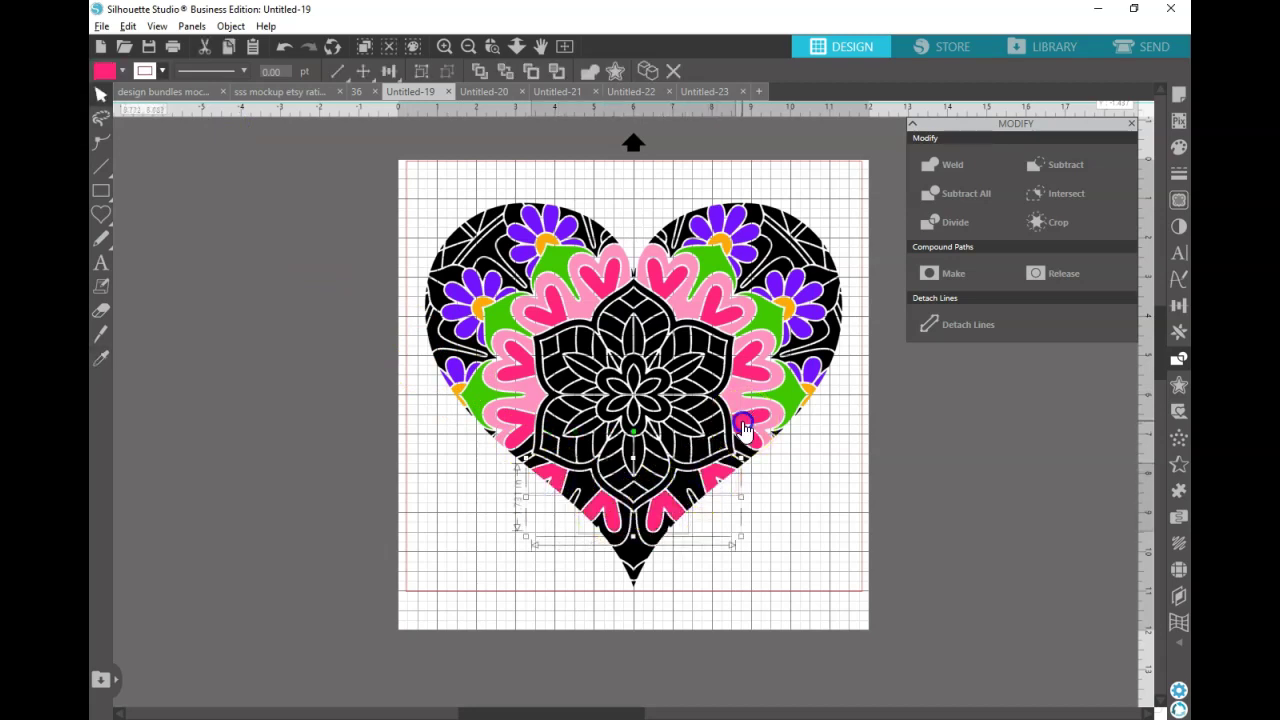
double_click(730, 465)
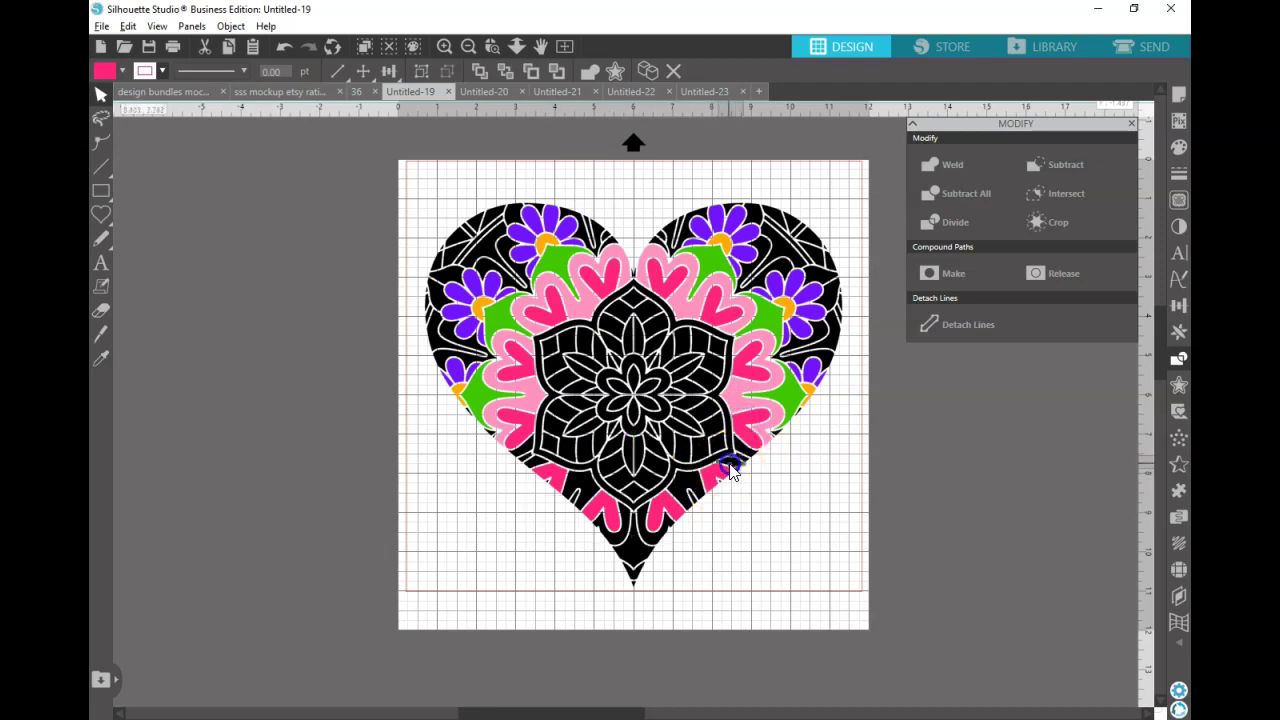
Color the surrounds of the lower hot pink hearts light pink, matching the upper surrounds in line and fill
left_click(628, 445)
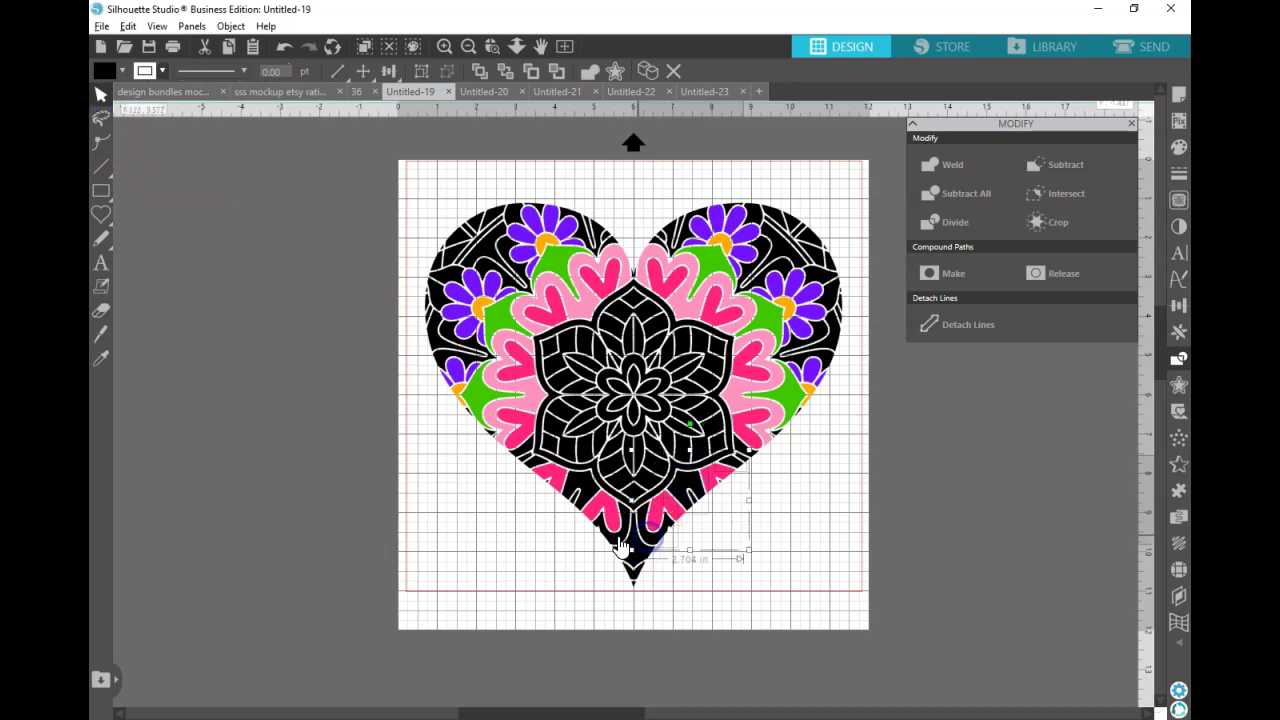
left_click(613, 535, "shift")
left_click(587, 484, "shift")
left_click(537, 469, "shift")
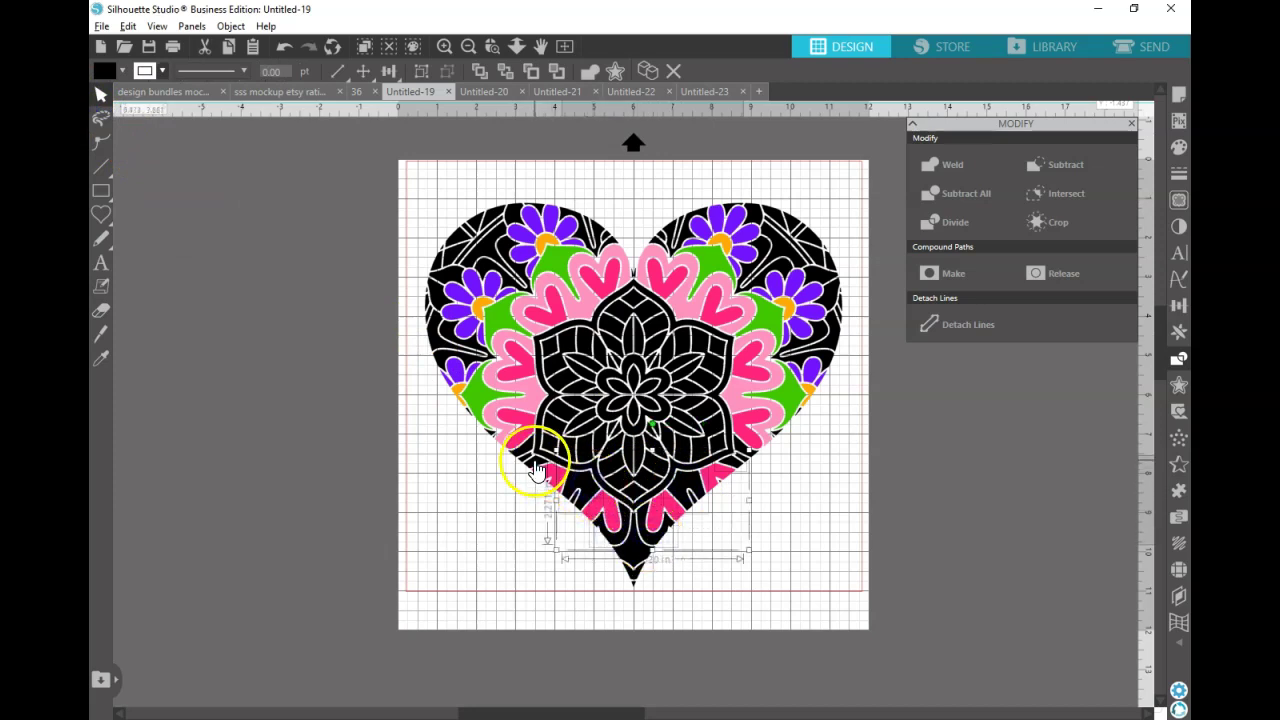
left_click(541, 398, "shift")
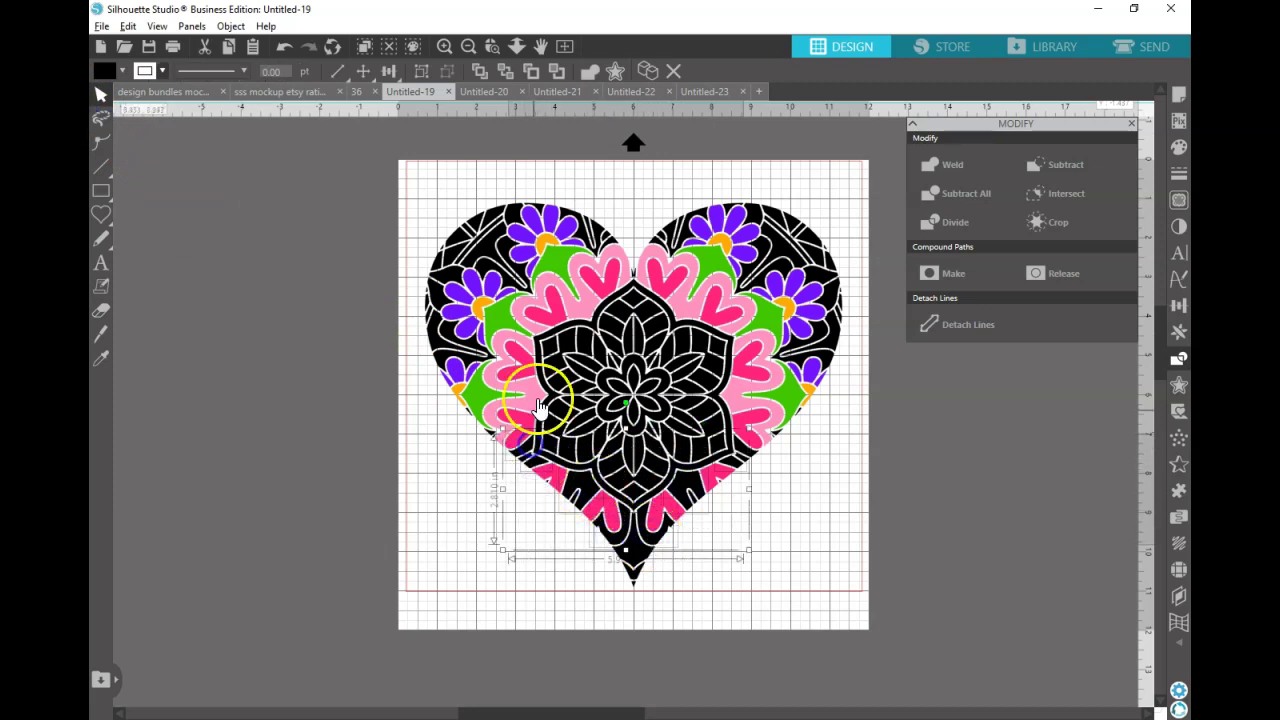
left_click(538, 393)
left_click(478, 537)
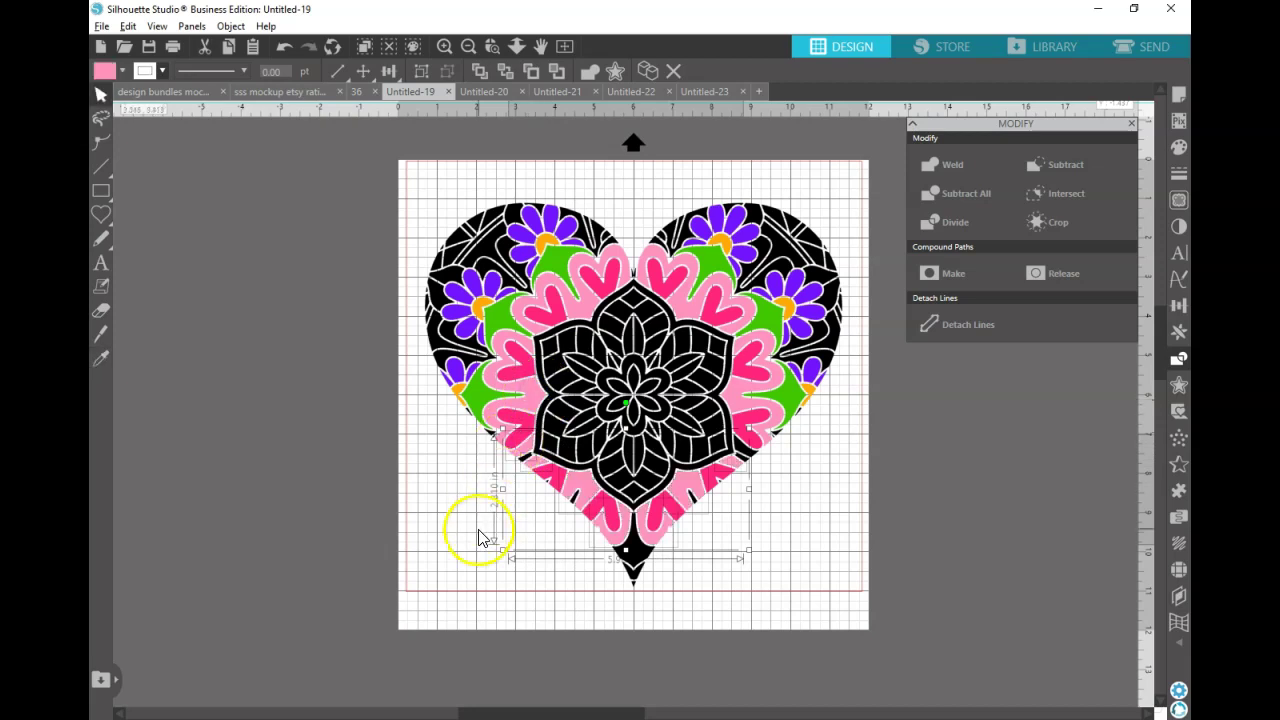
Color the leftover black surround piece at the large heart's lower right edge light pink
left_click(623, 557)
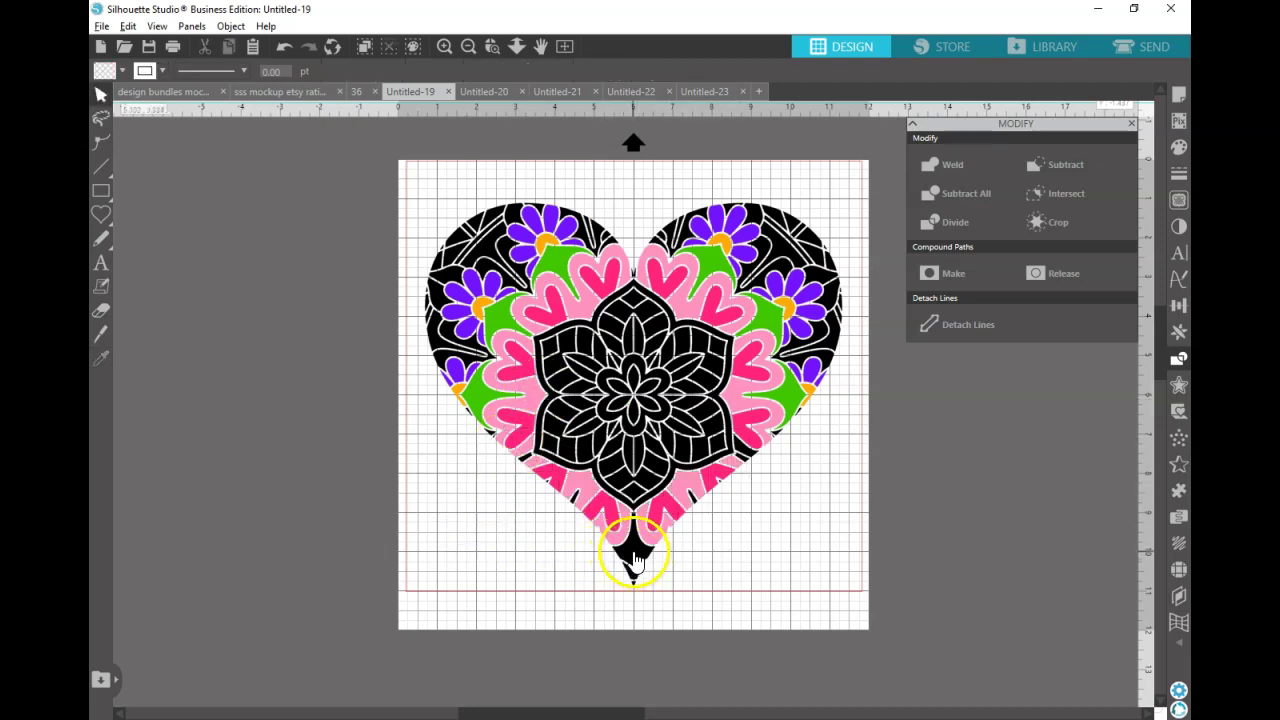
left_click(698, 527)
left_click(694, 506)
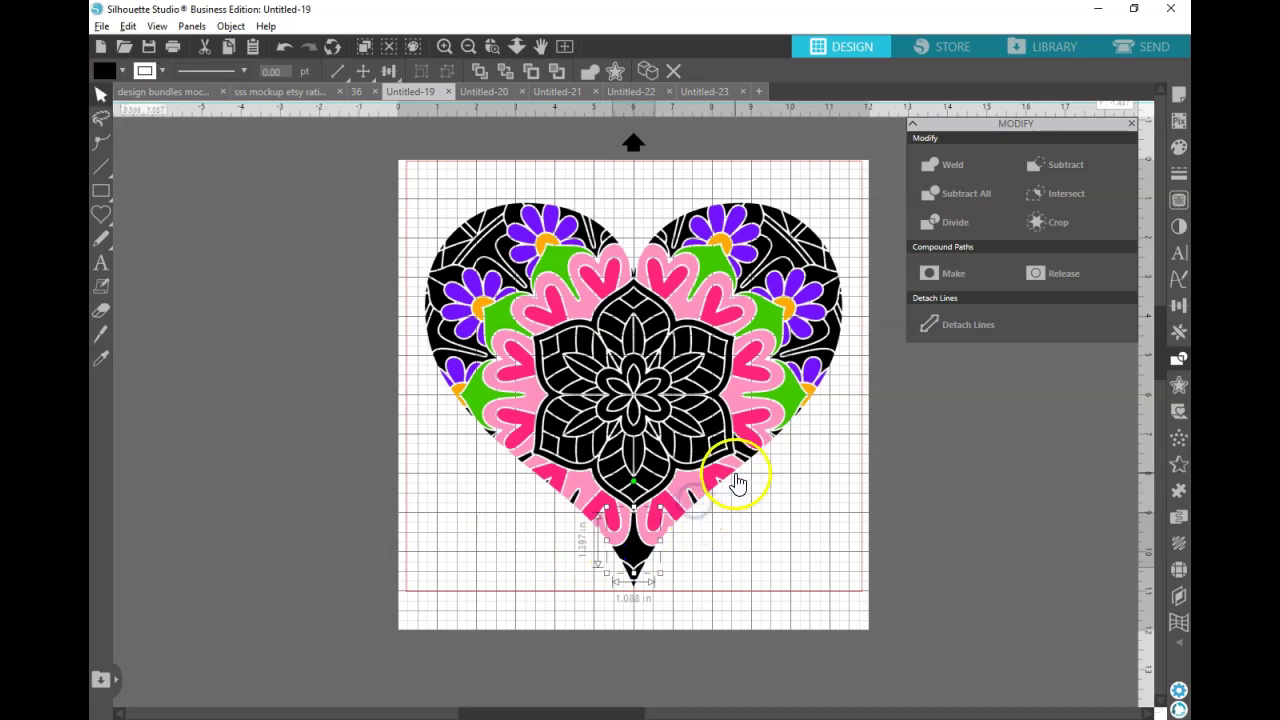
left_click(693, 499, "shift")
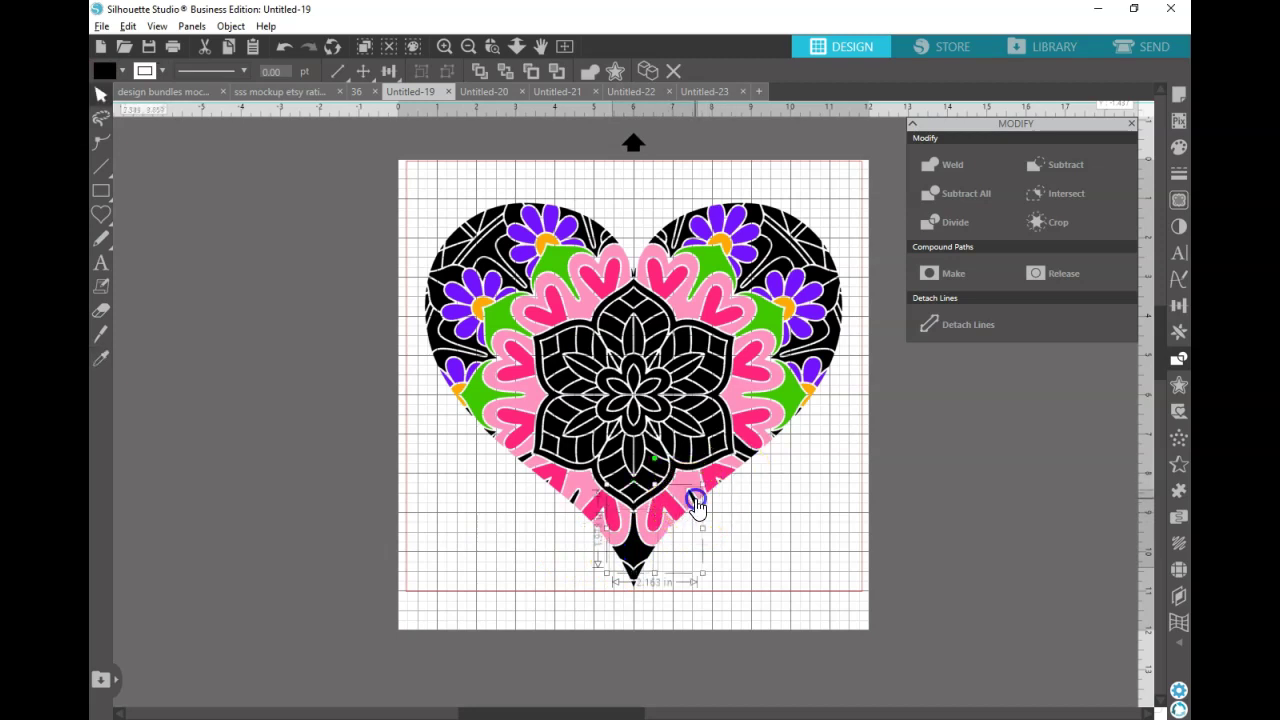
left_click(748, 458)
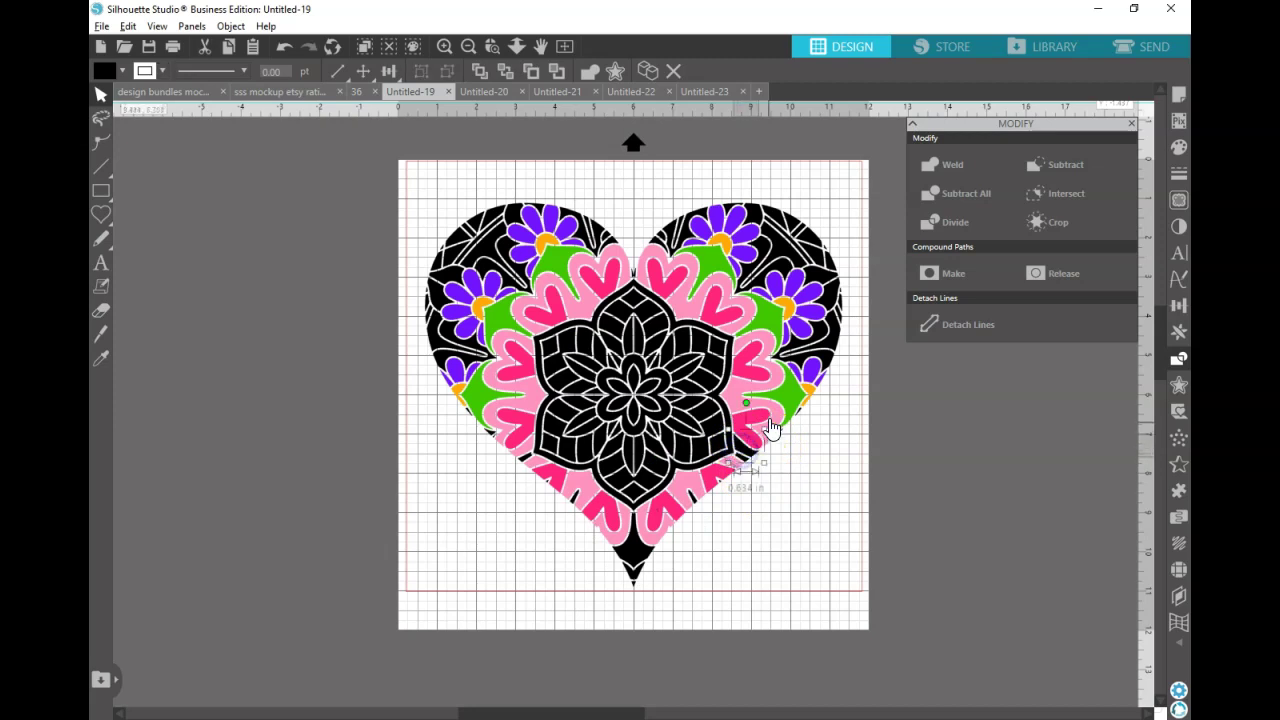
Color the small black gap pieces along the lower edges and the large piece above the bottom tip green, for fill and line
left_click(745, 466)
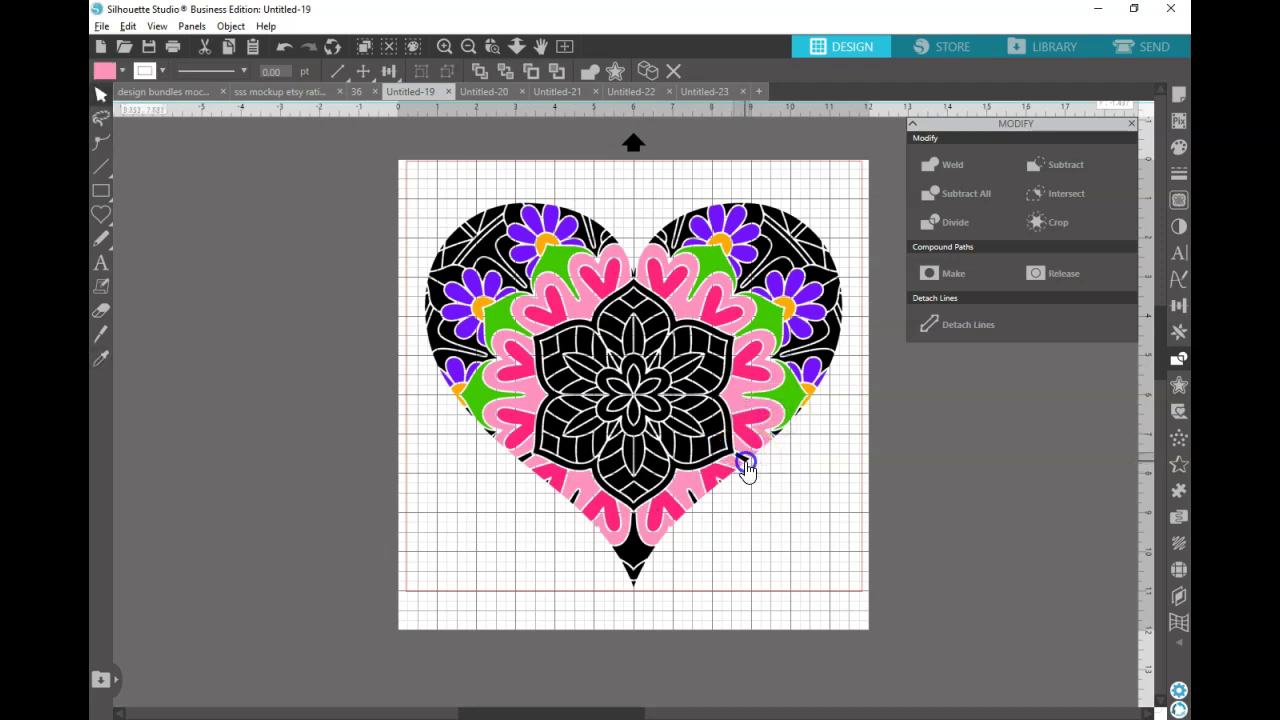
left_click(692, 498, "shift")
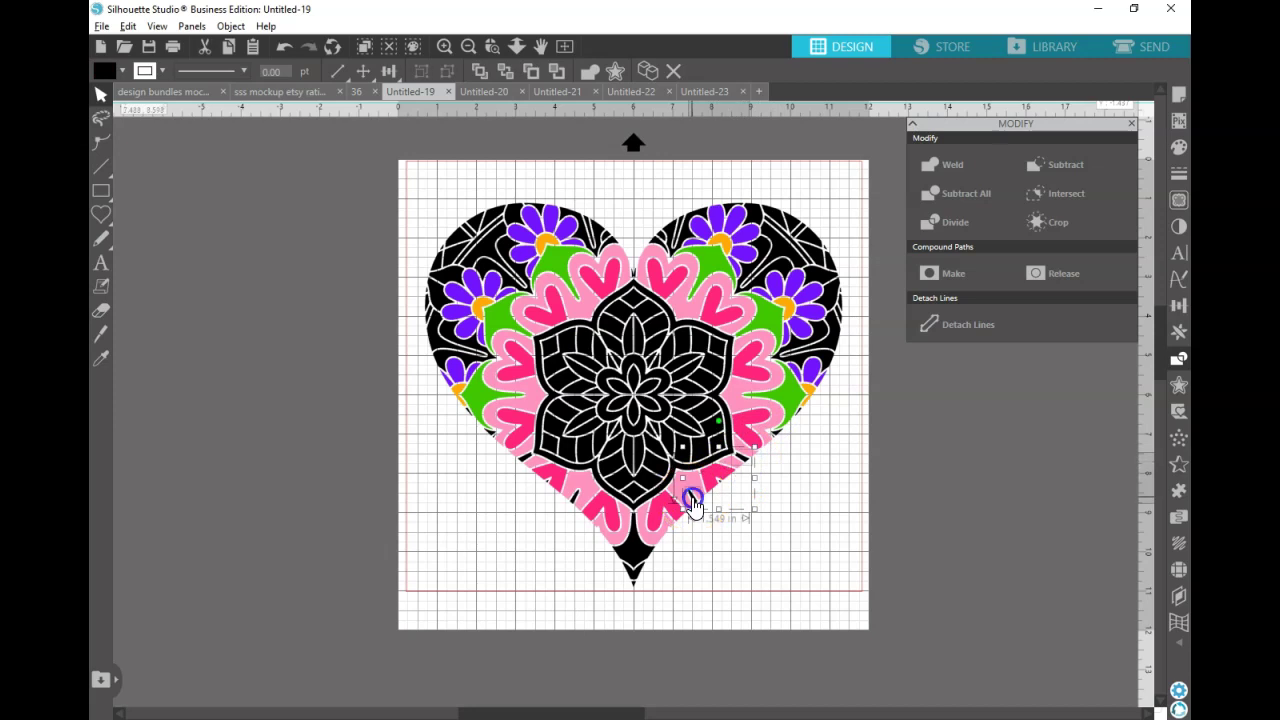
left_click(634, 556, "shift")
left_click(572, 499, "shift")
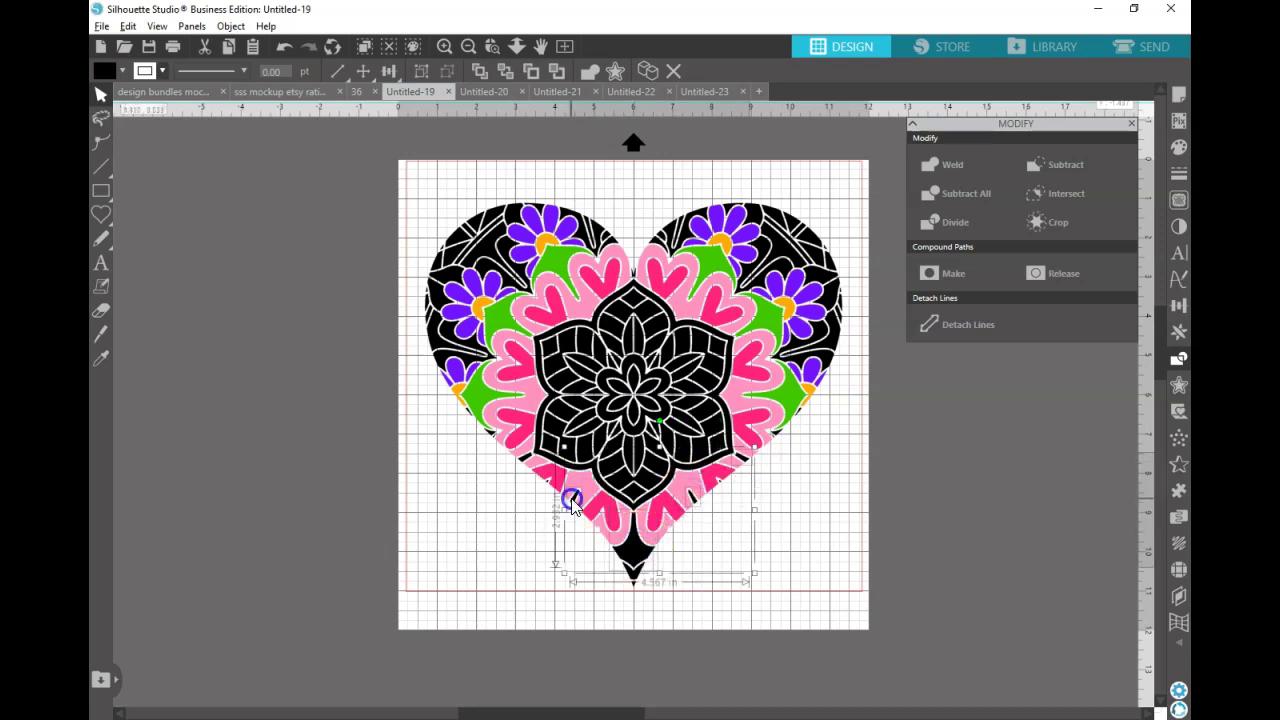
left_click(527, 465, "shift")
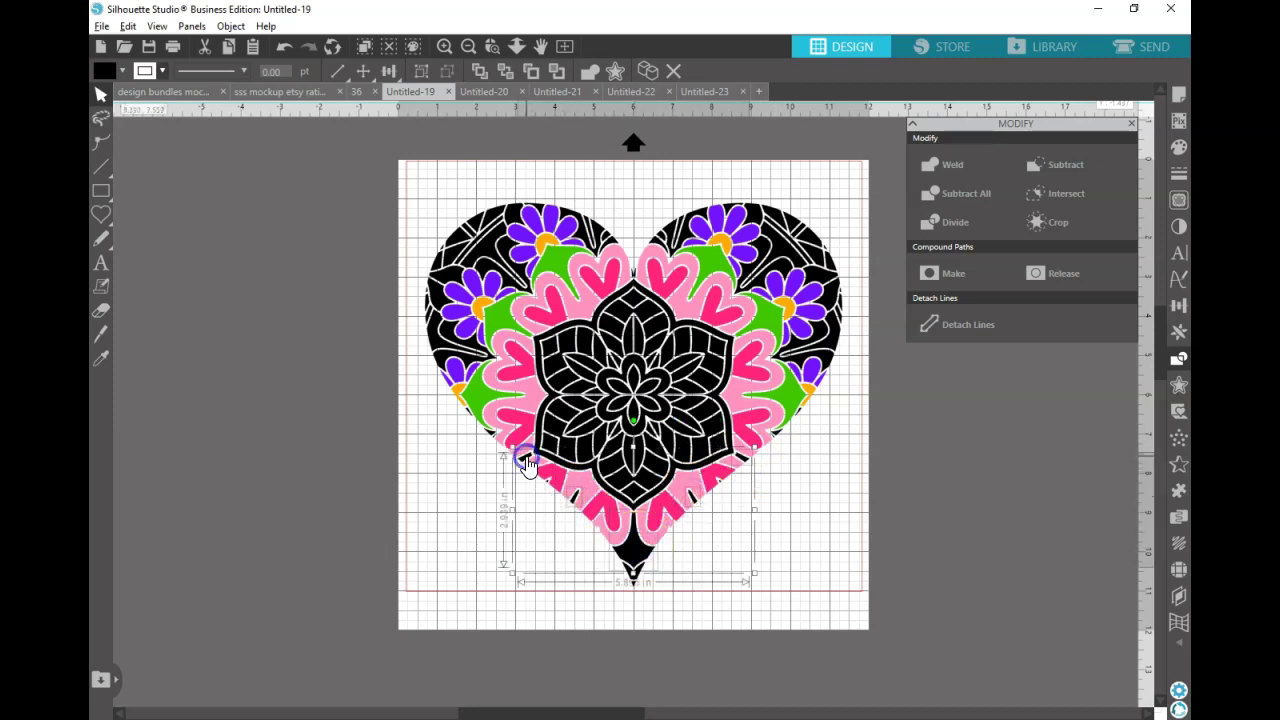
left_click(121, 68)
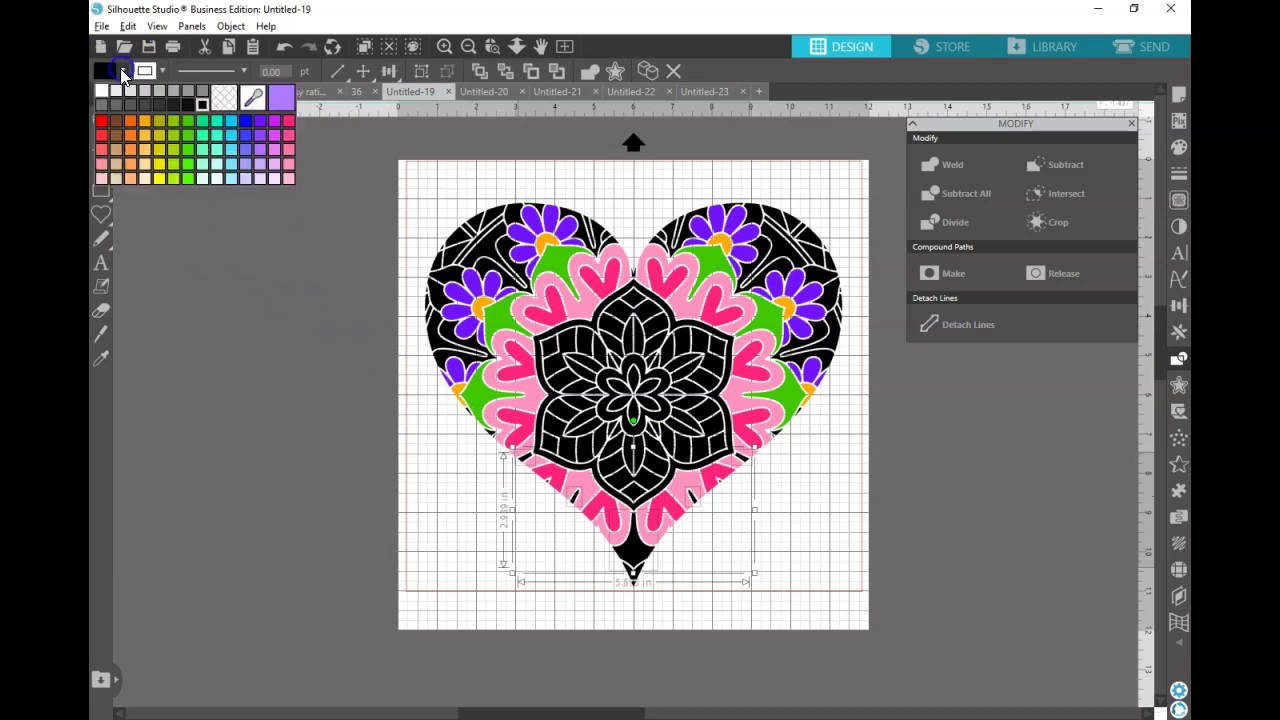
left_click(185, 124)
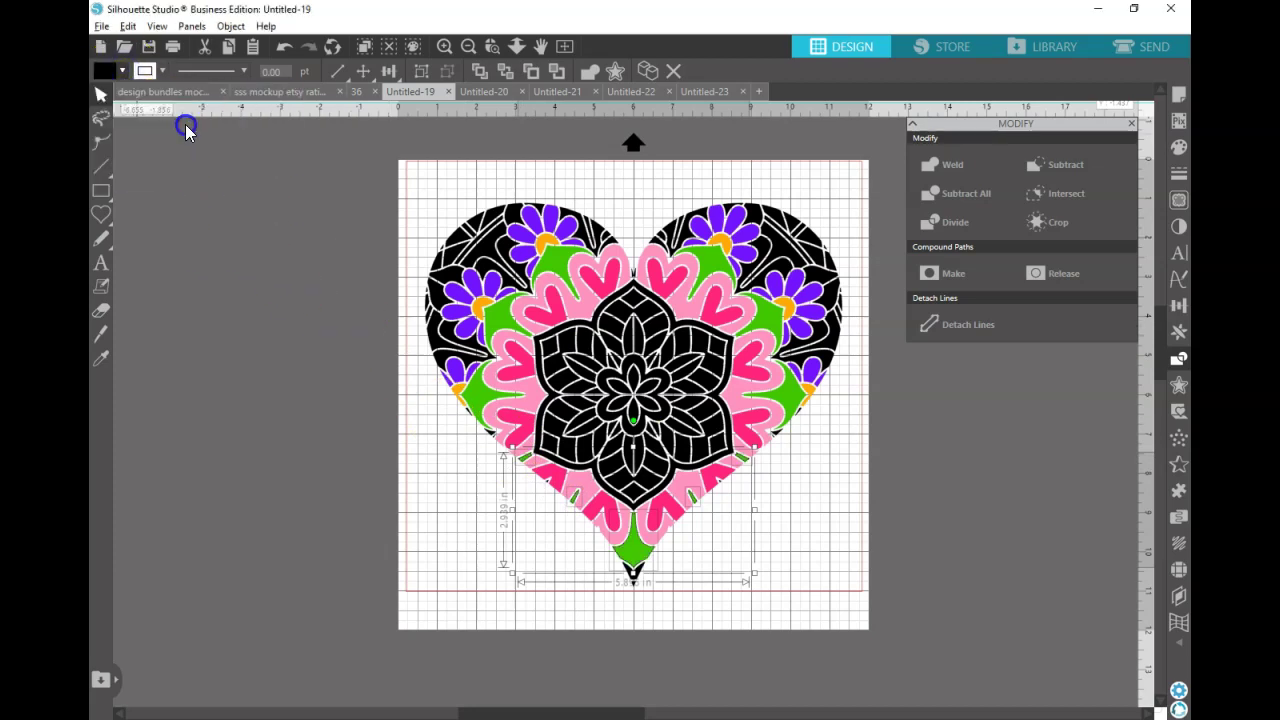
left_click(482, 395)
left_click(443, 527)
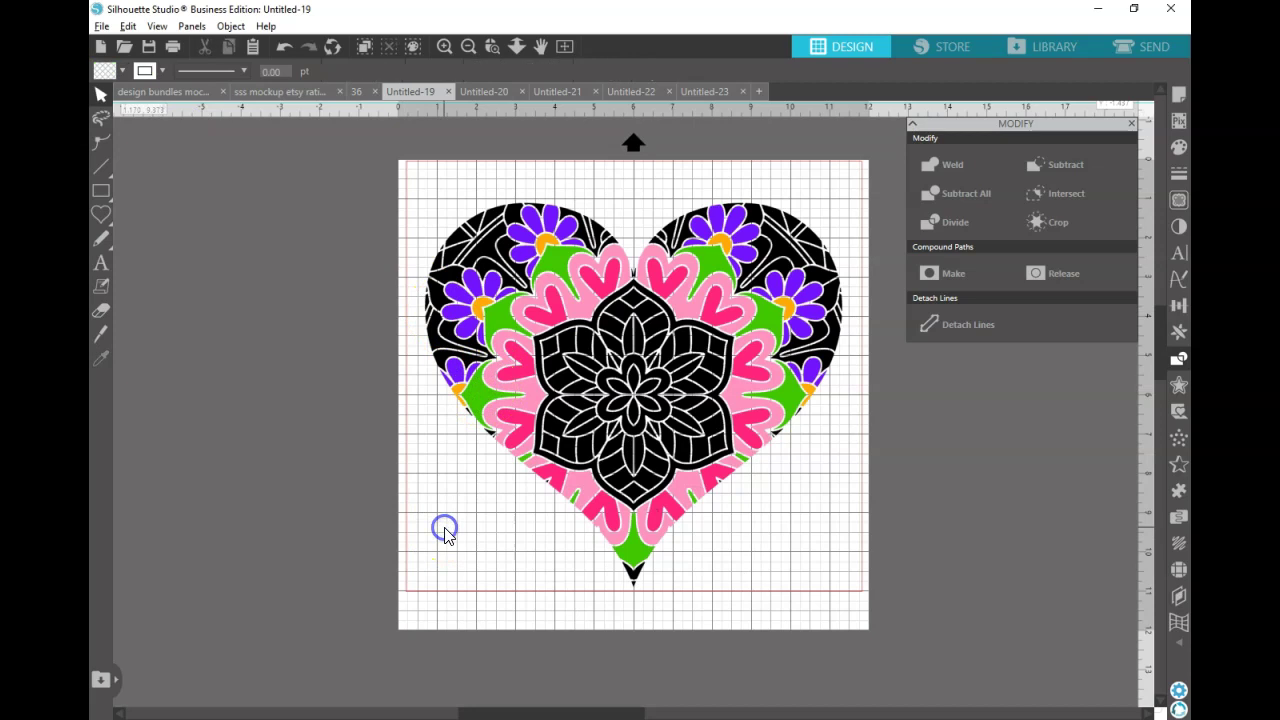
In the Untitled-20 document, subtract the mandala from the solid heart with Subtract All and move the red mandala off to the heart's left
left_click(481, 93)
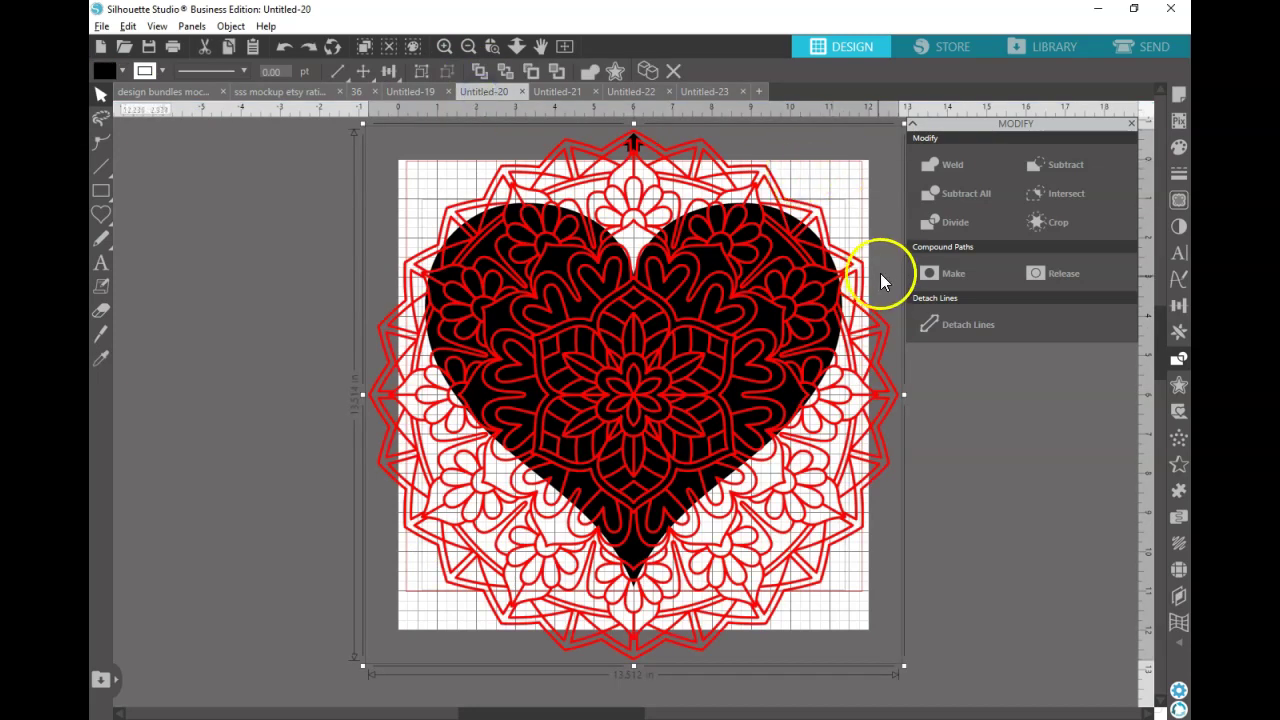
left_click(968, 199)
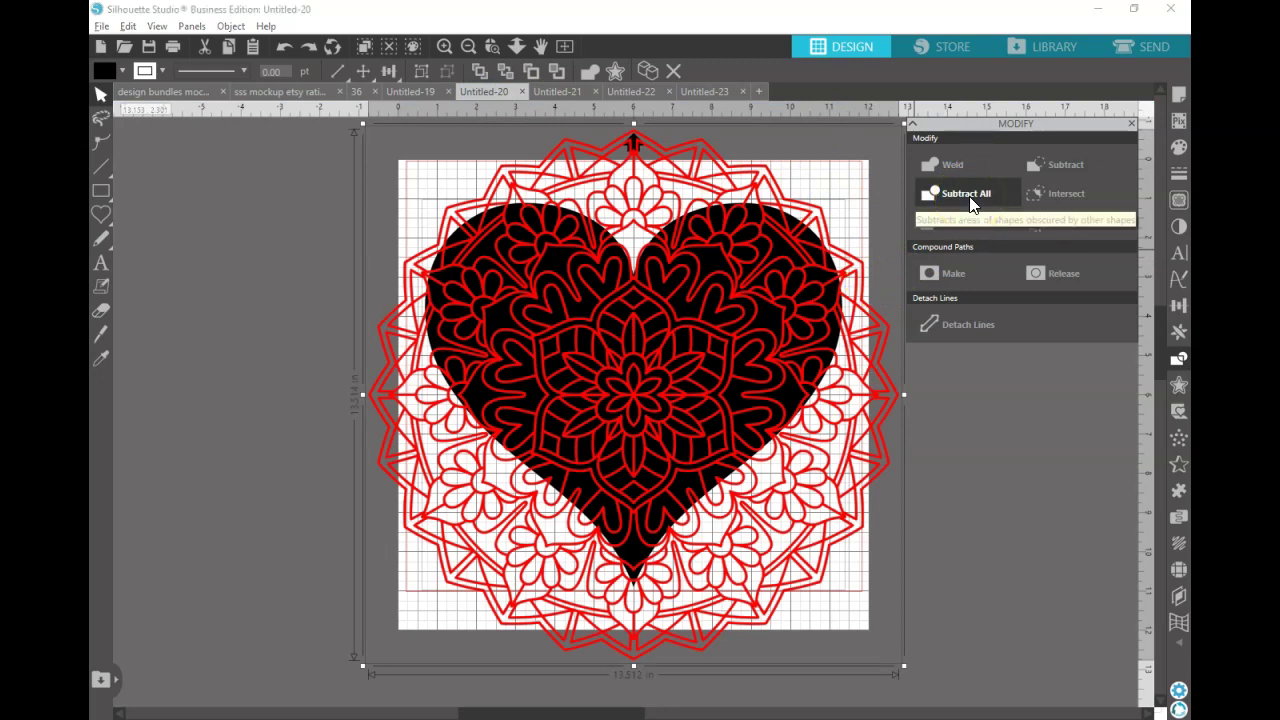
left_click(969, 197)
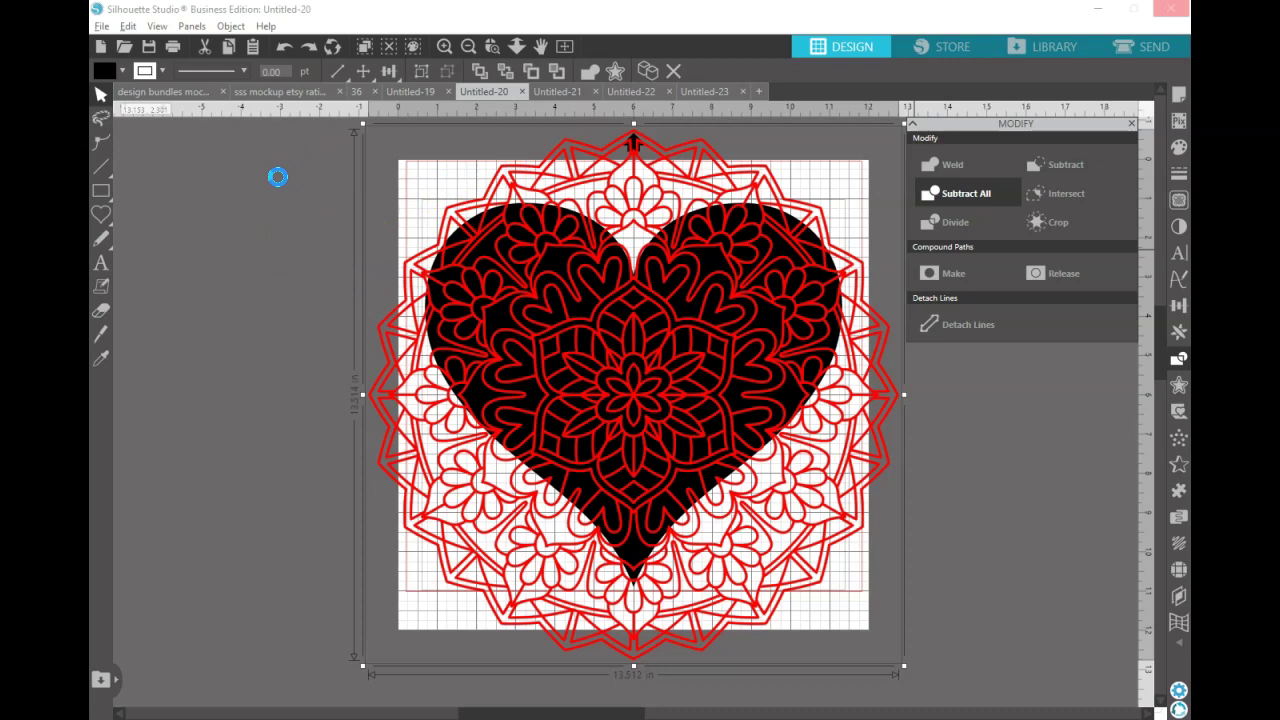
left_click(193, 644)
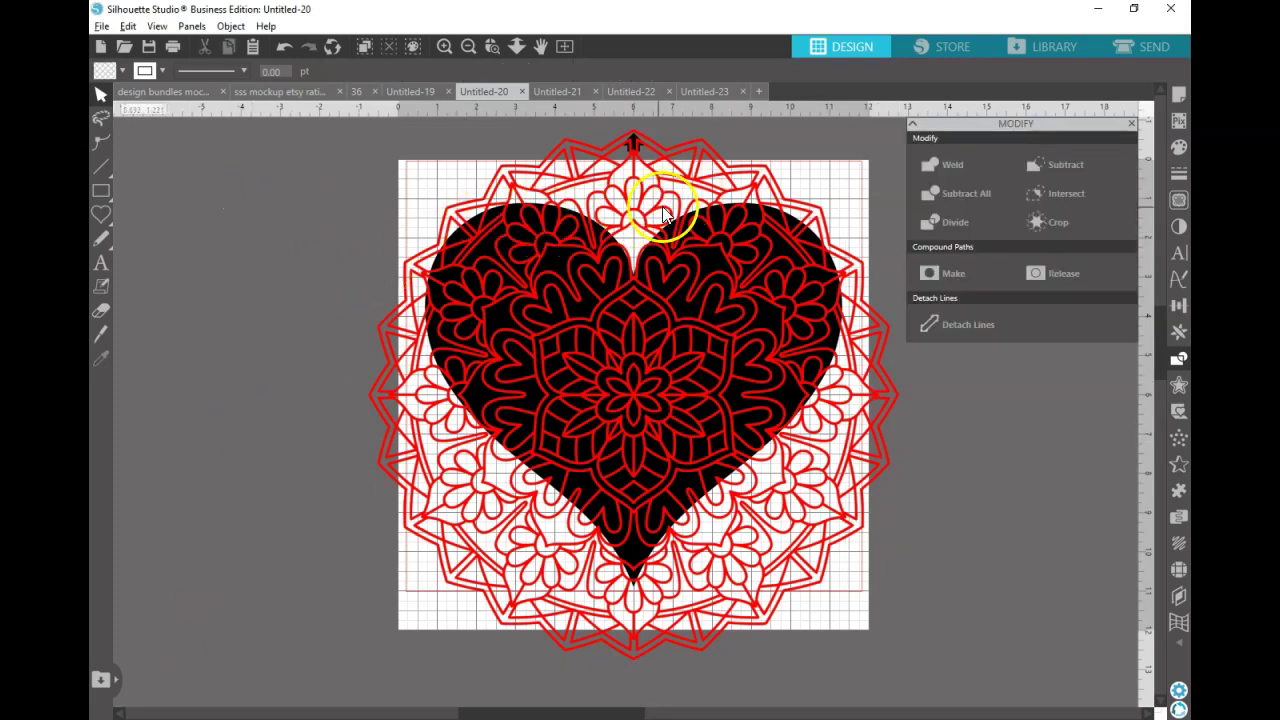
left_click_drag(666, 197, 266, 272)
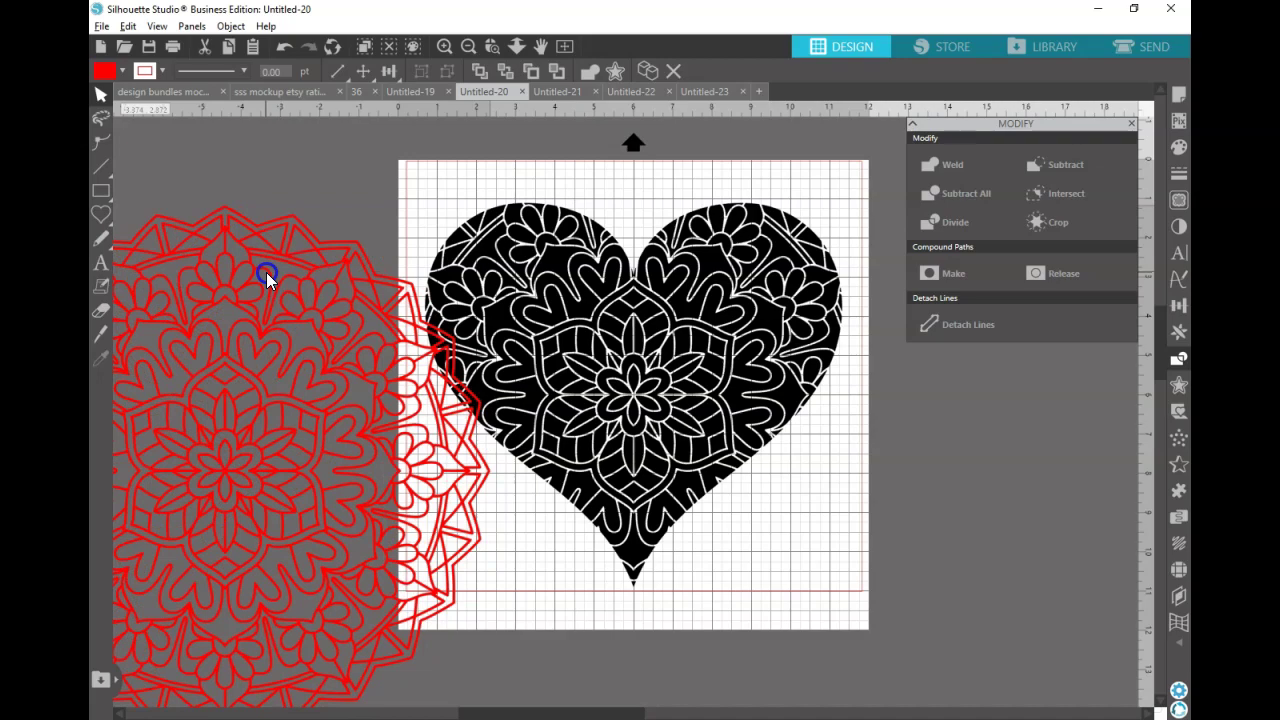
left_click_drag(266, 272, 207, 231)
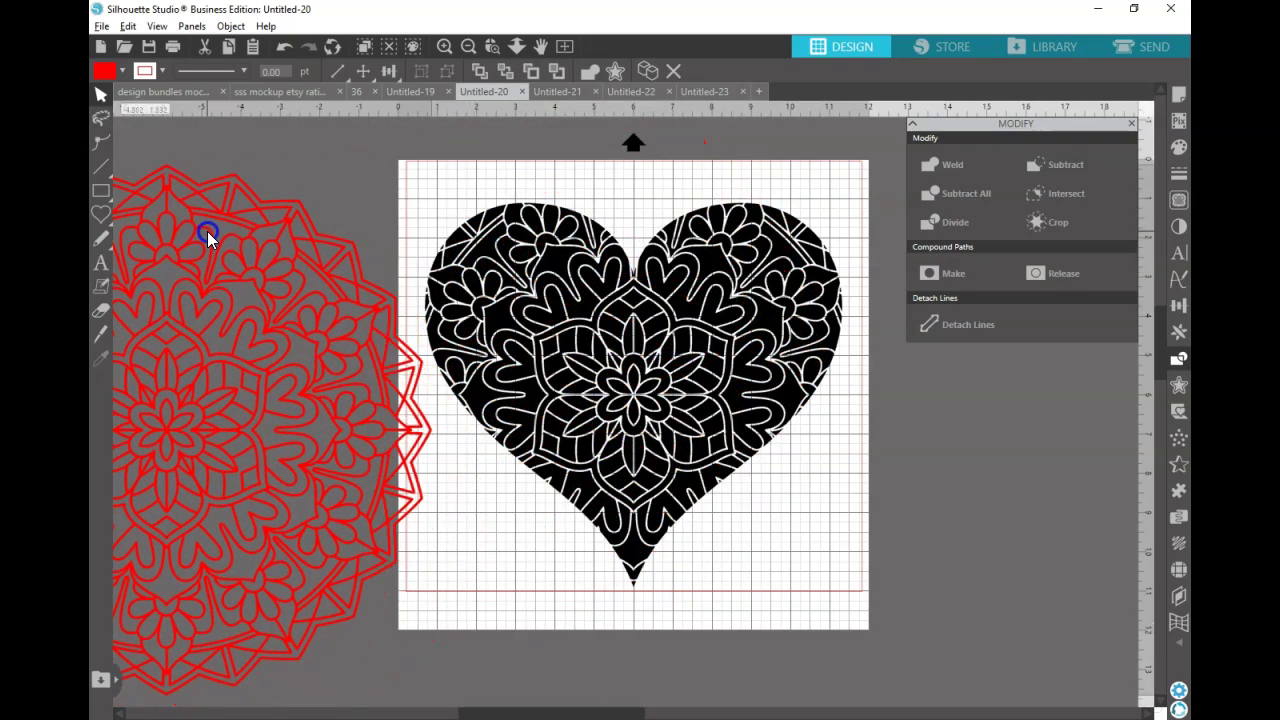
In the Untitled-21 document, combine the mandala and the solid heart with Intersect
left_click(413, 92)
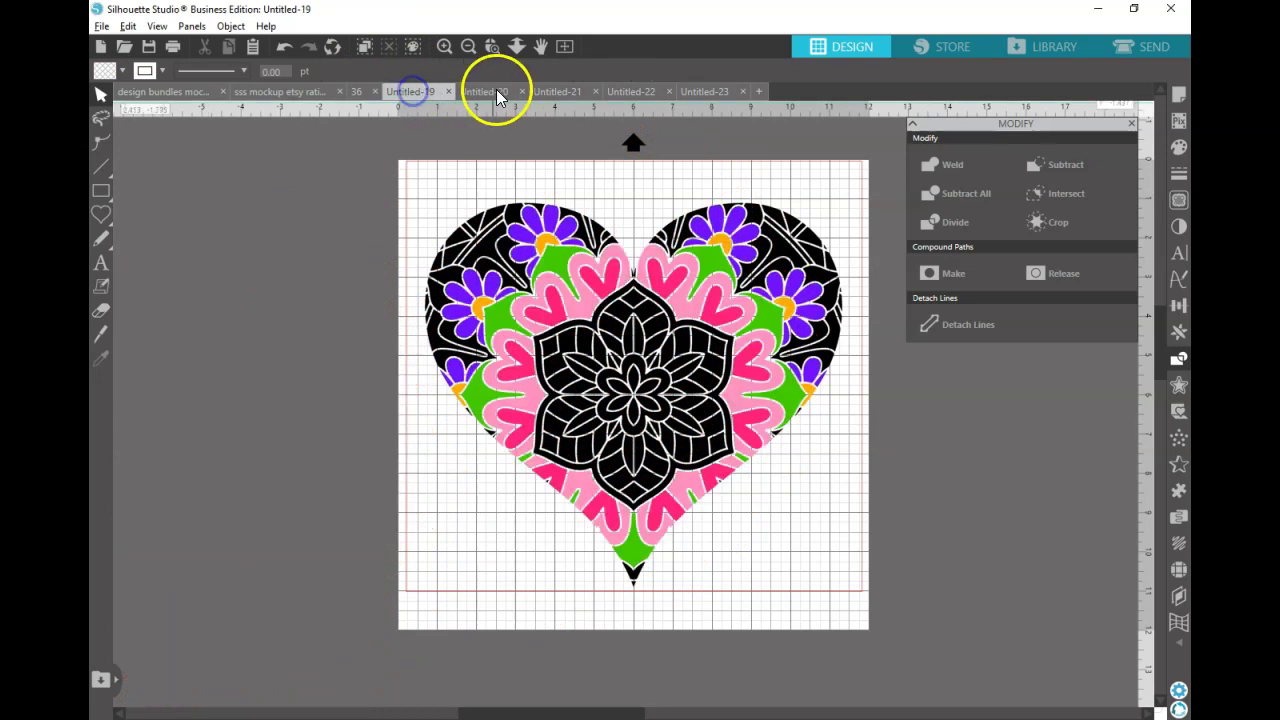
left_click(505, 91)
left_click(566, 87)
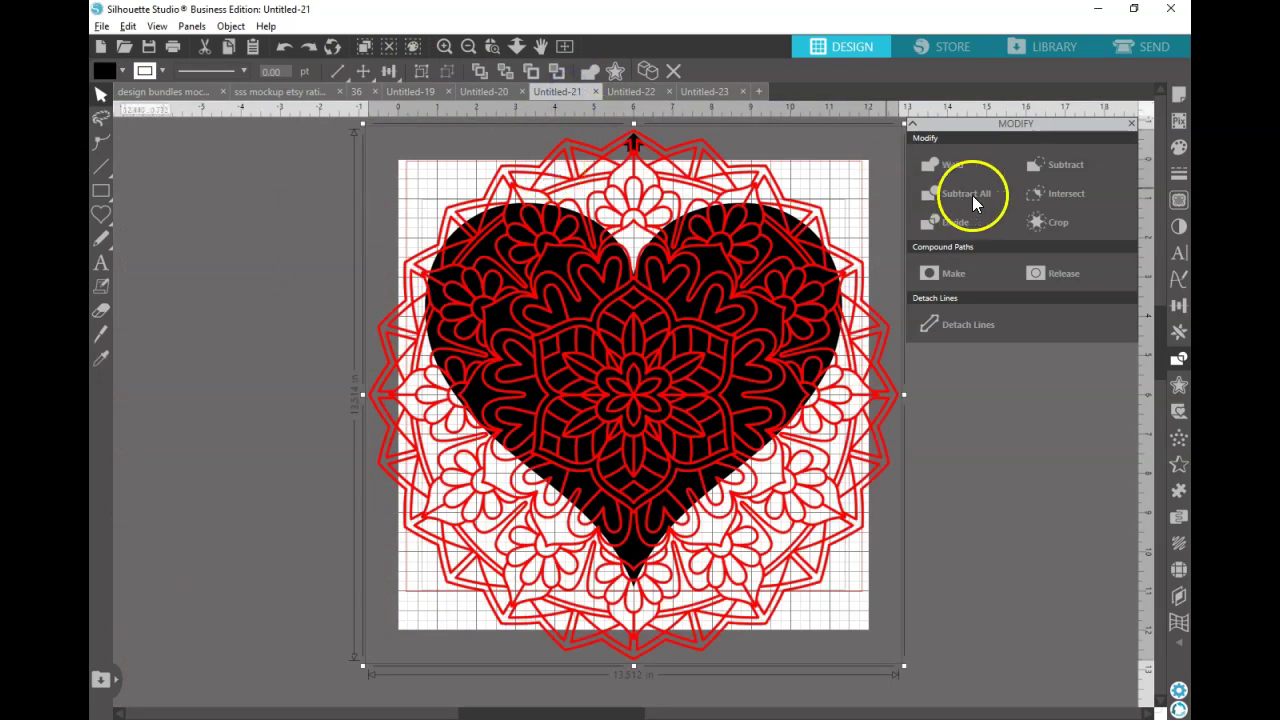
left_click(1037, 194)
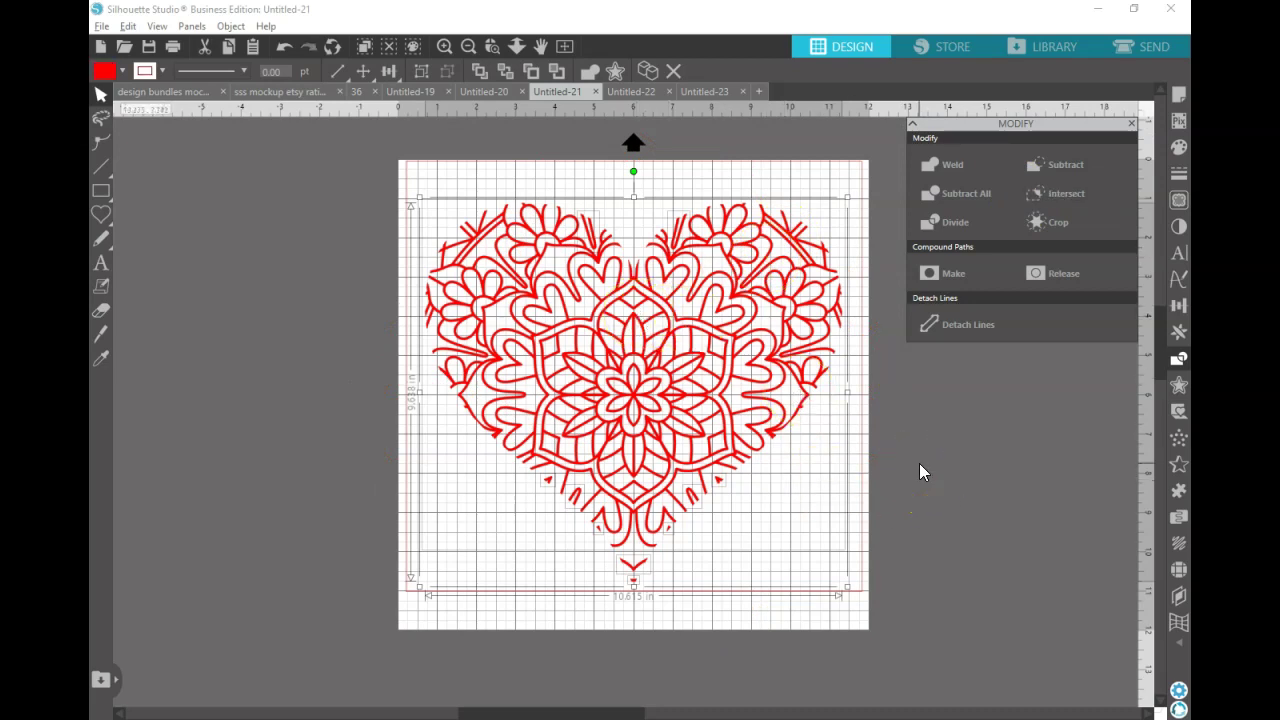
In the Untitled-22 document, split the overlapping black heart and red mandala with Divide and clear the selection
left_click(634, 94)
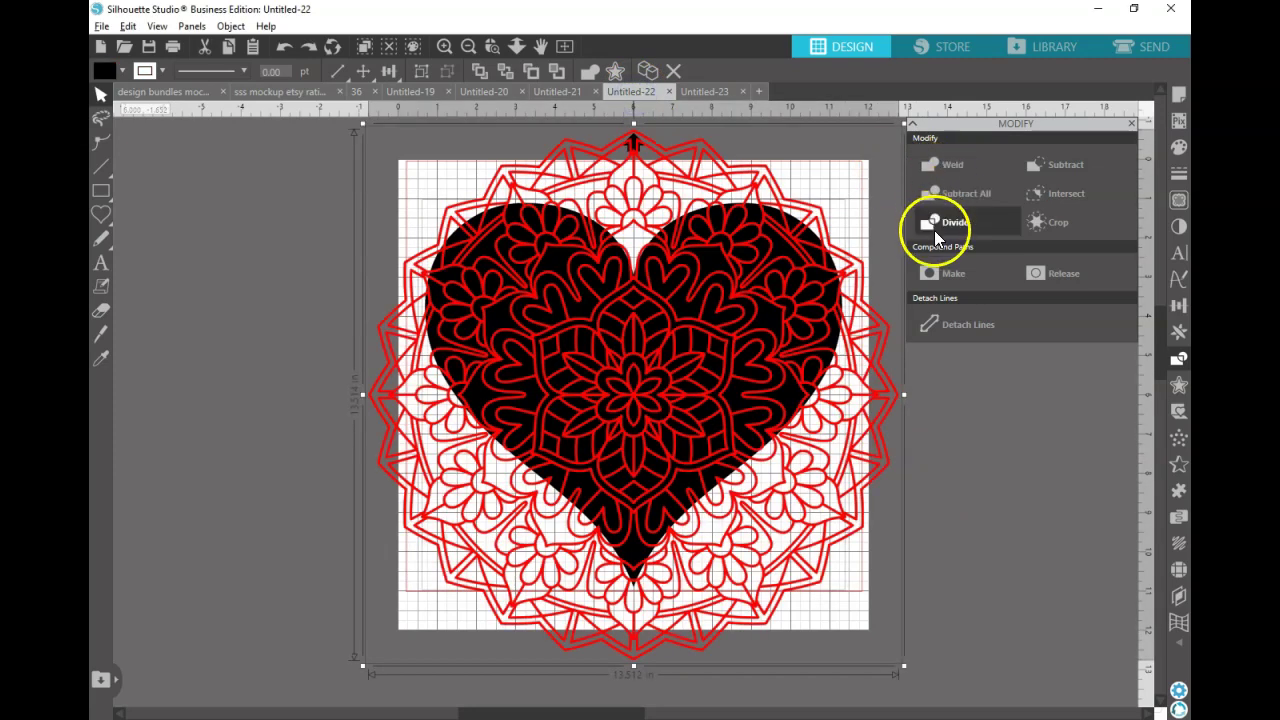
left_click(935, 229)
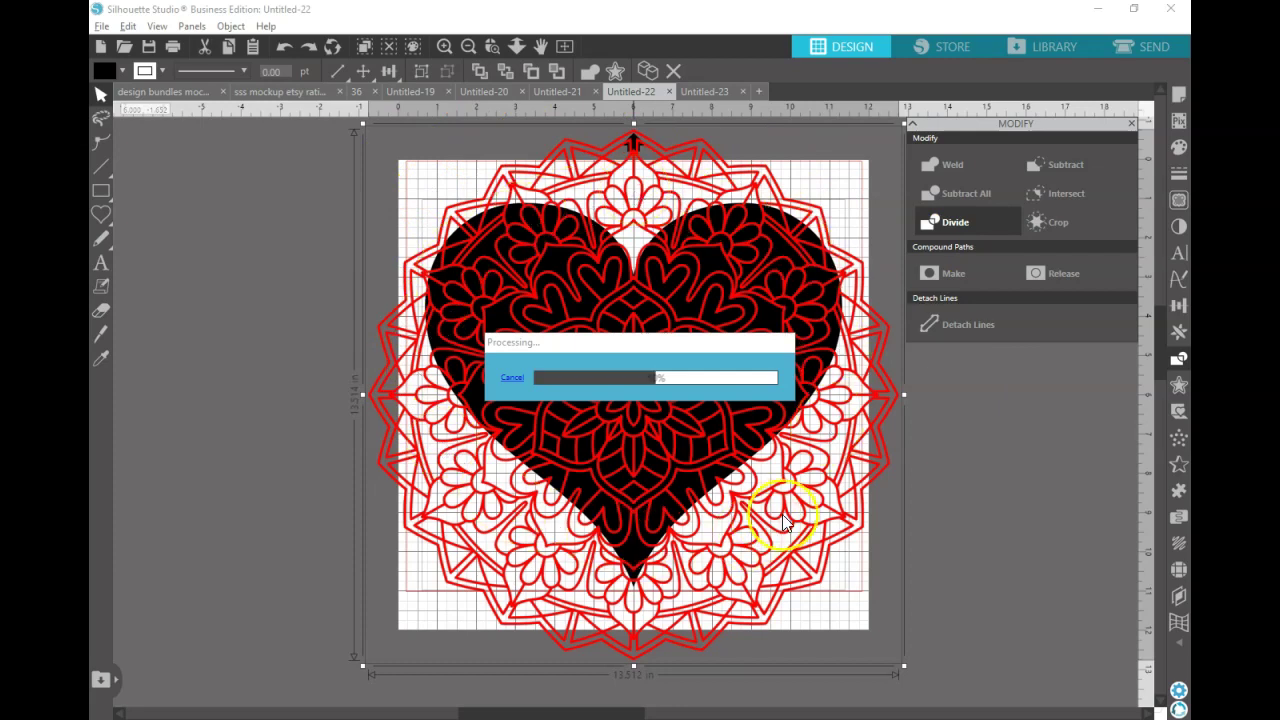
left_click(929, 467)
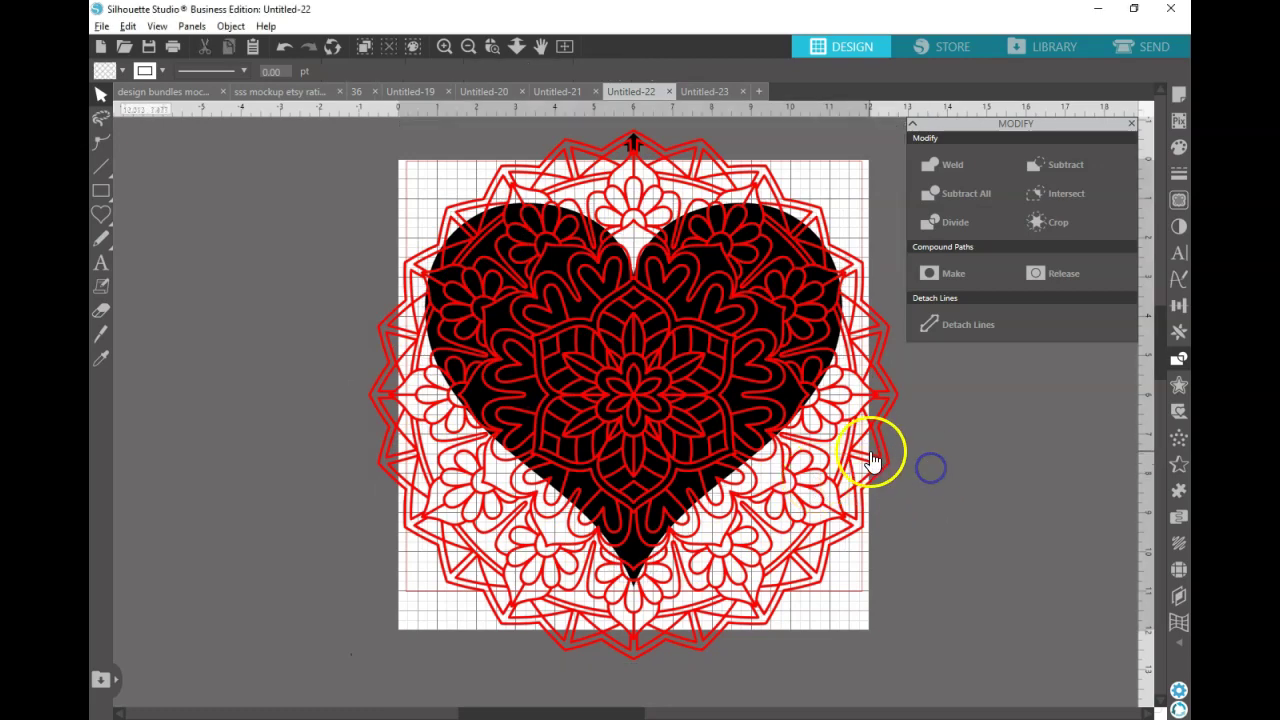
Move the outer red mandala piece aside and delete it, and pull the inner red mandala piece off to the heart's left
left_click(863, 440)
left_click_drag(863, 440, 455, 427)
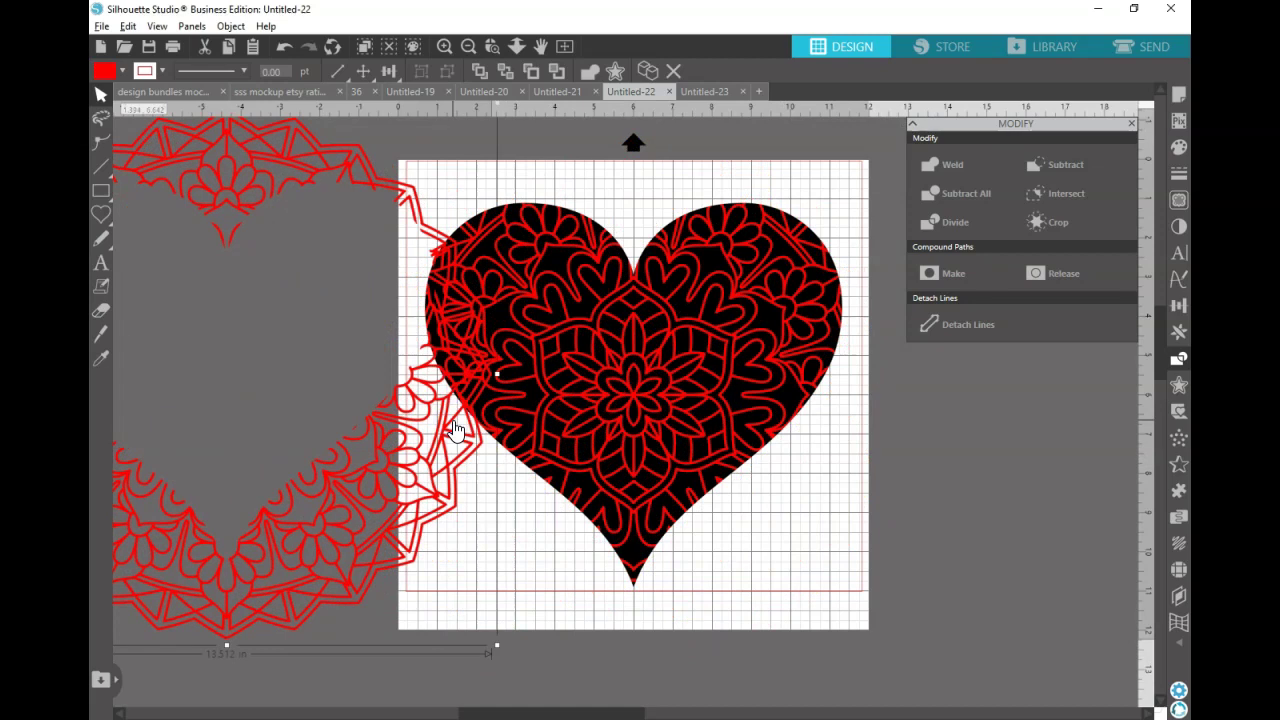
key("Delete")
left_click(459, 426)
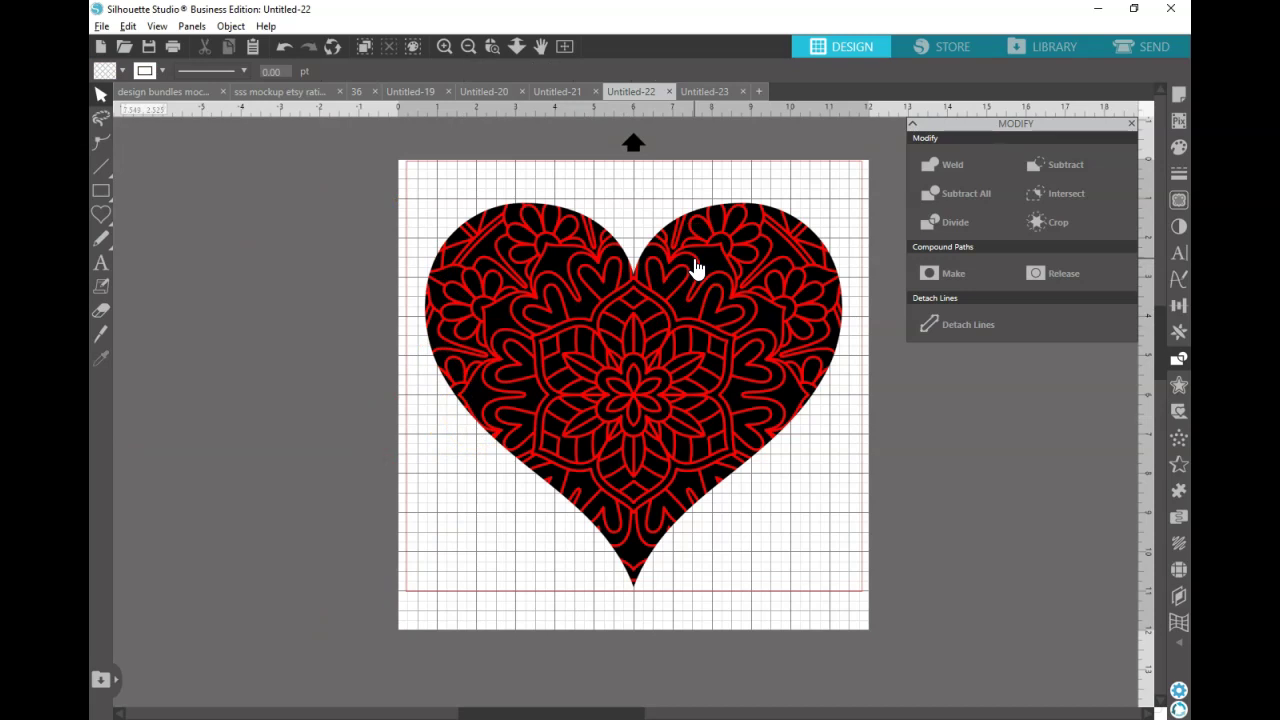
left_click_drag(695, 268, 316, 382)
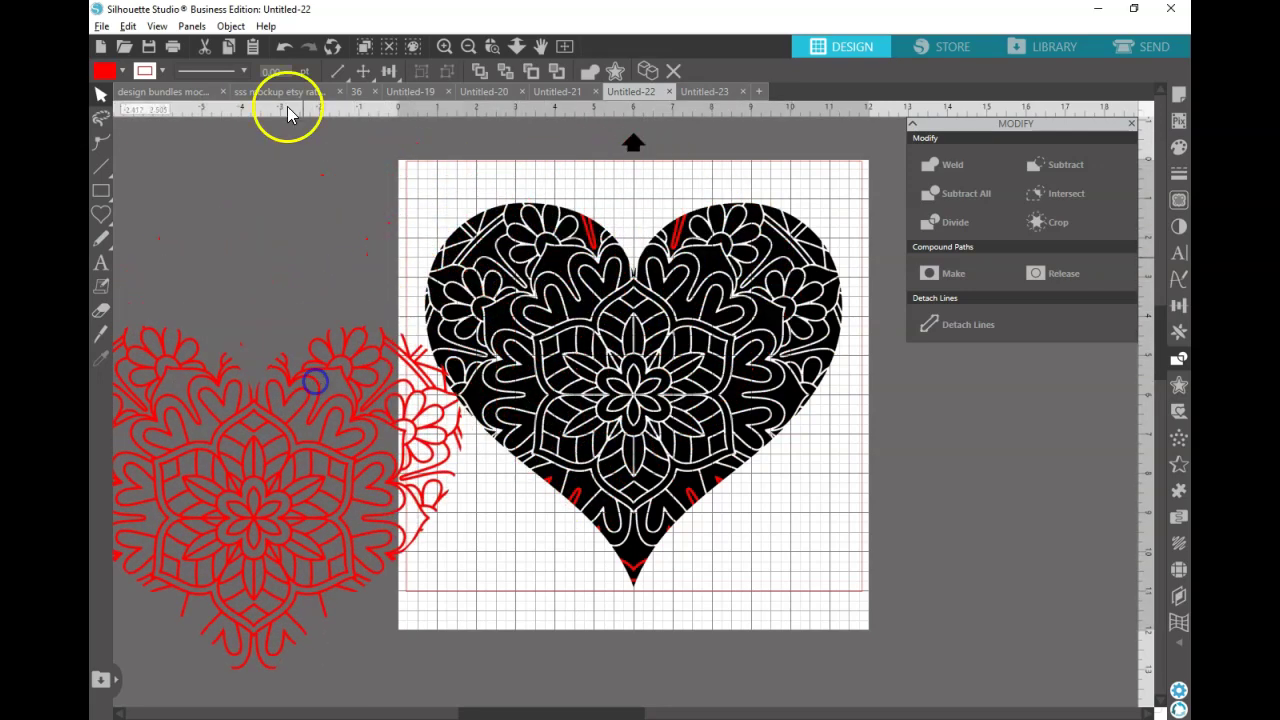
Undo the piece moves, the deletion and the Divide in the Untitled-22 document
left_click(283, 47)
left_click(283, 47)
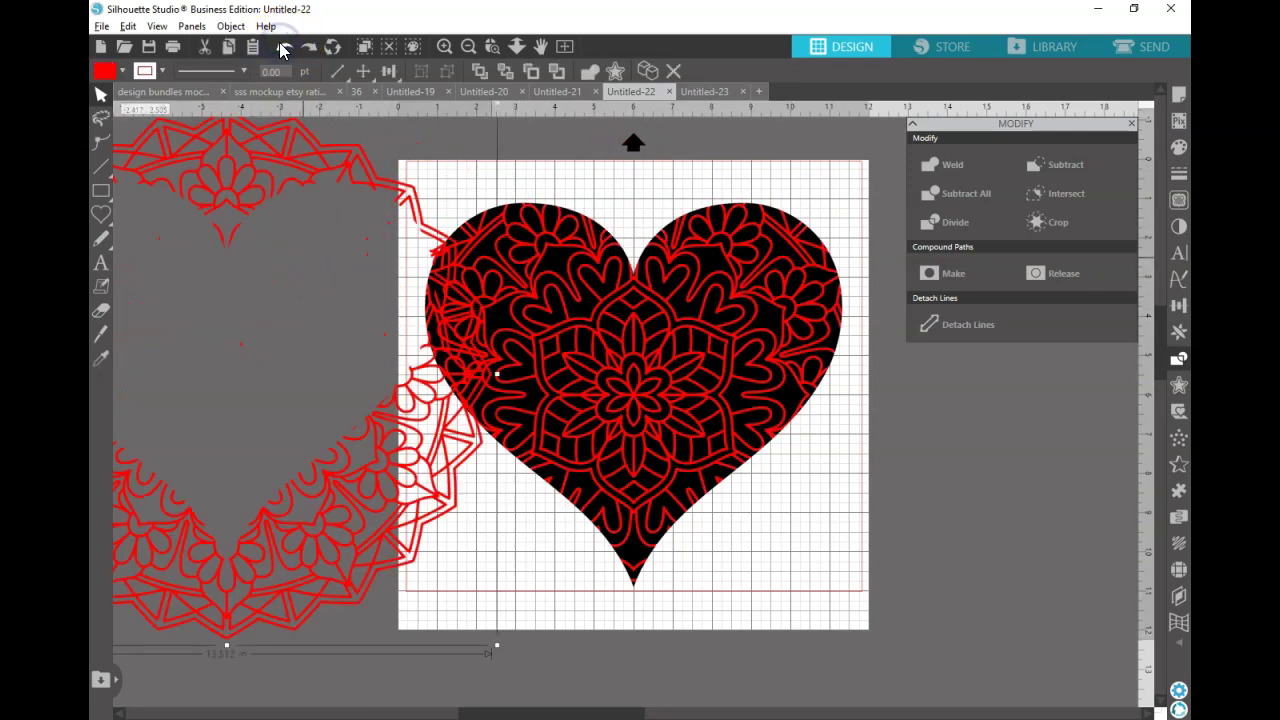
left_click(283, 47)
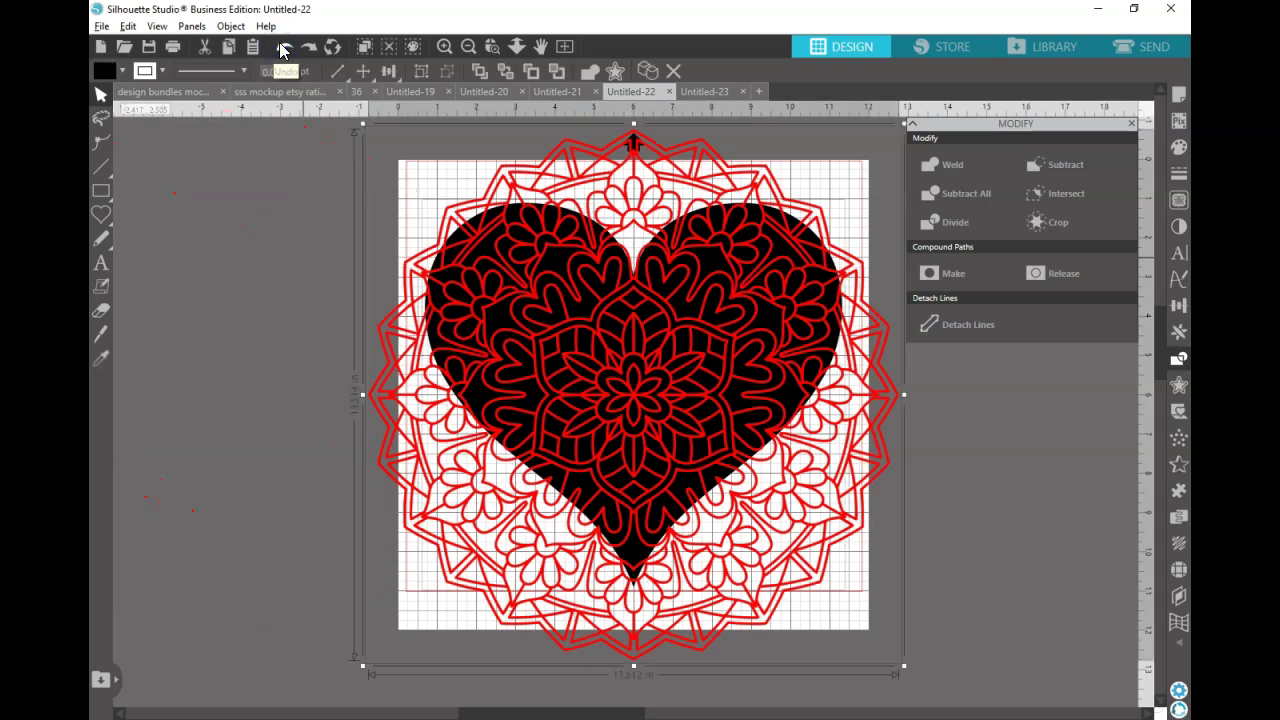
Color the solid black heart purple for both line and fill
left_click(377, 183)
left_click(486, 251)
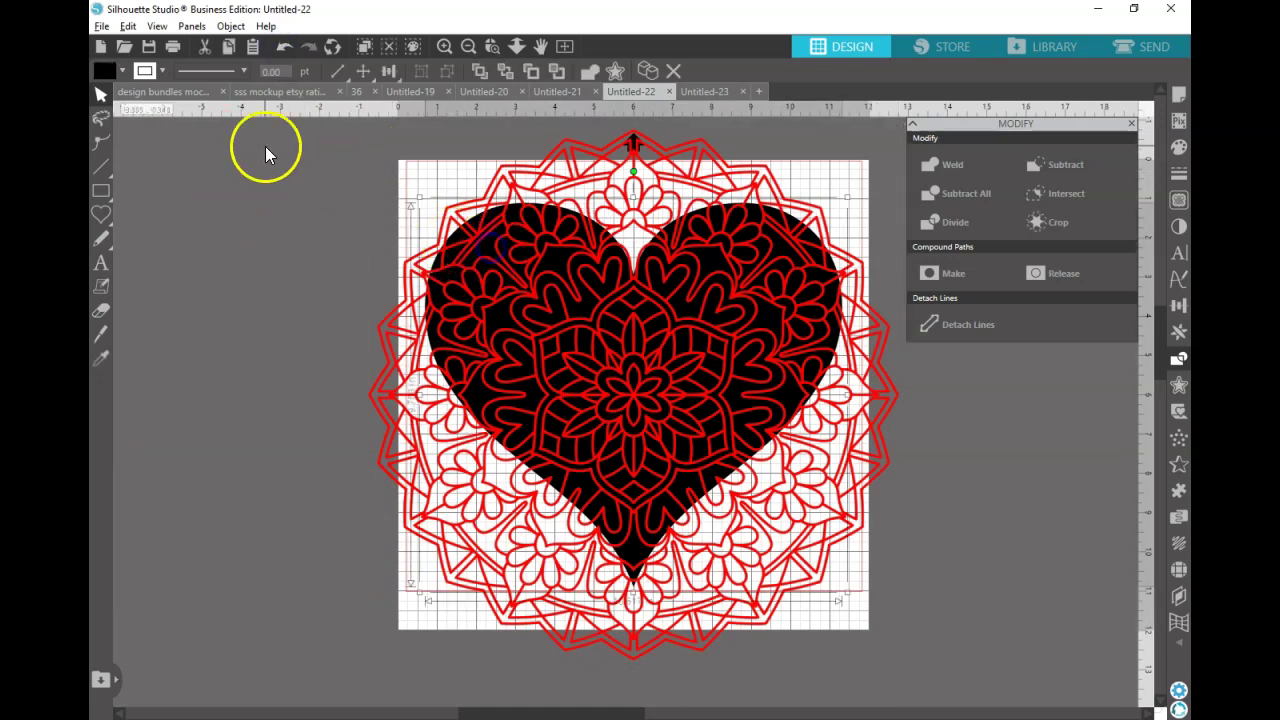
left_click(145, 70)
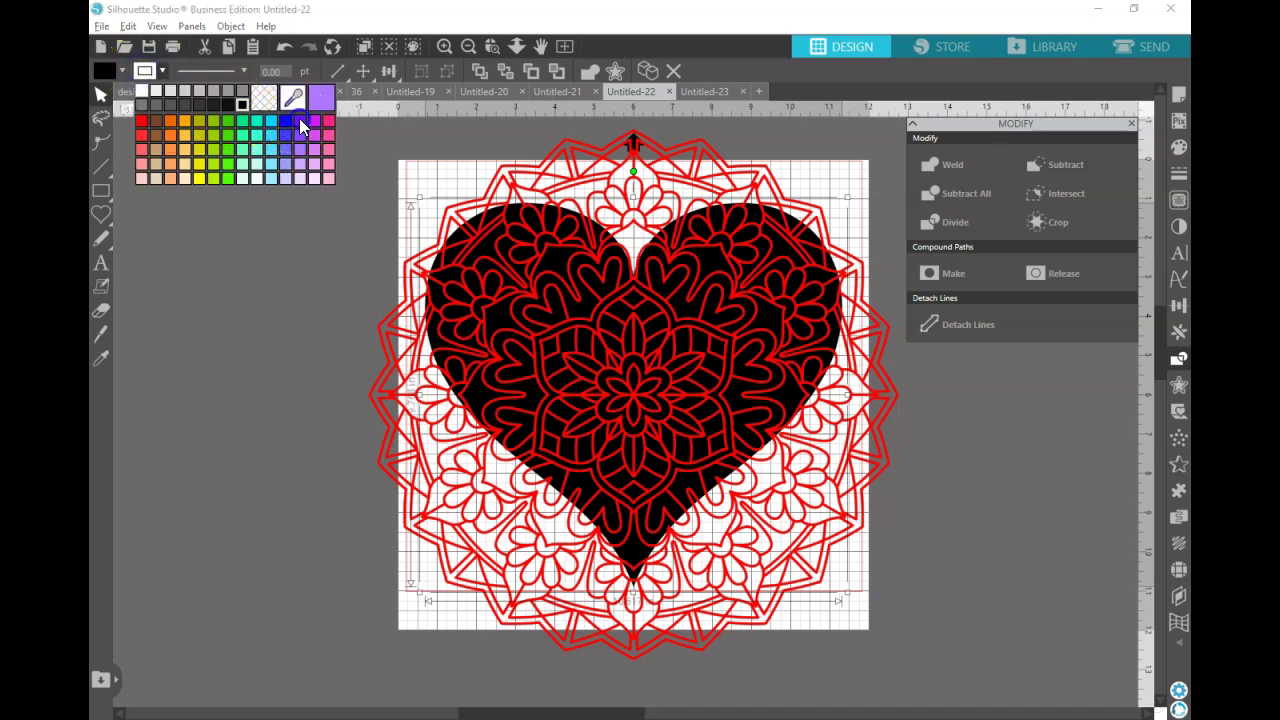
left_click(119, 75)
left_click(119, 73)
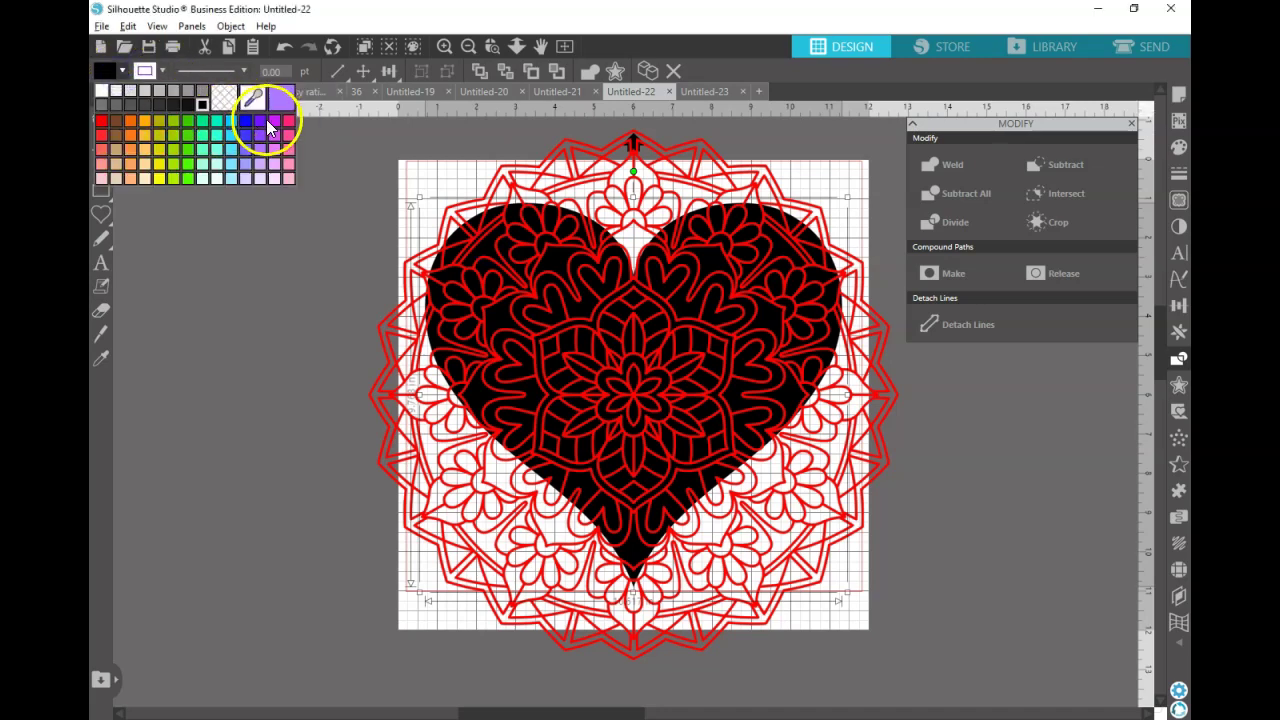
left_click(268, 125)
left_click(347, 161)
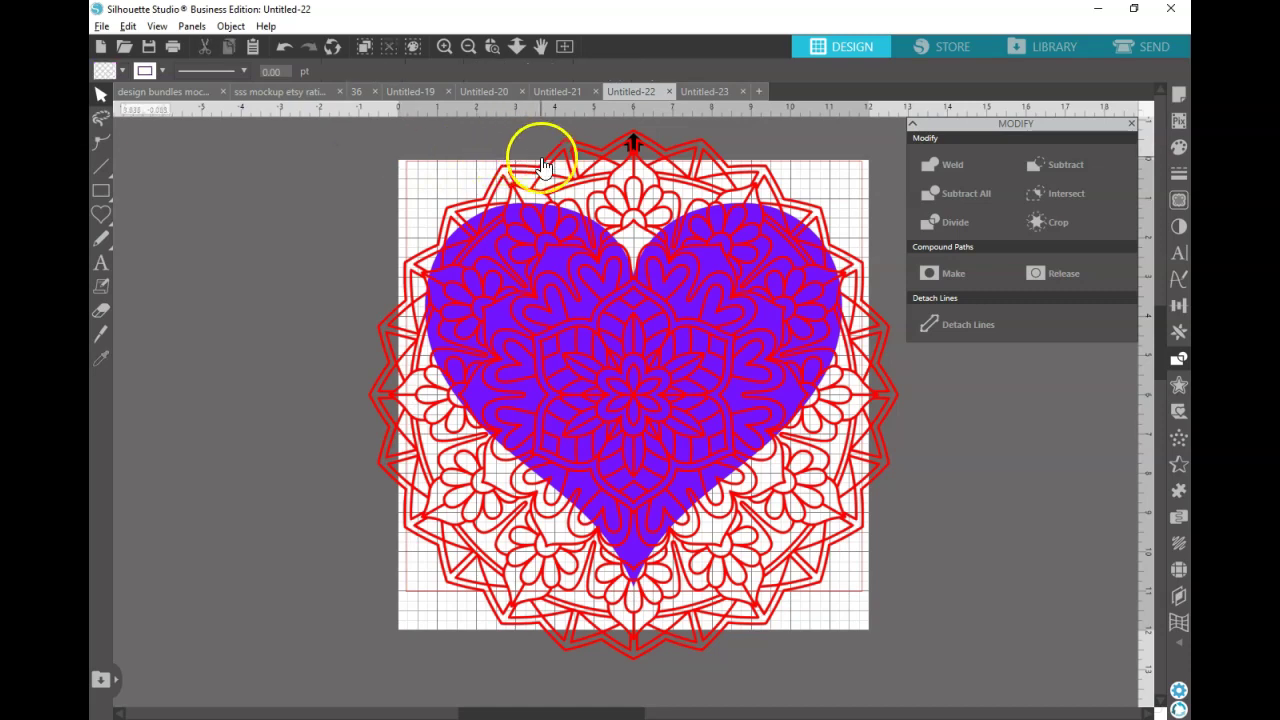
Color the red mandala white for both line and fill
left_click(541, 165)
left_click(146, 73)
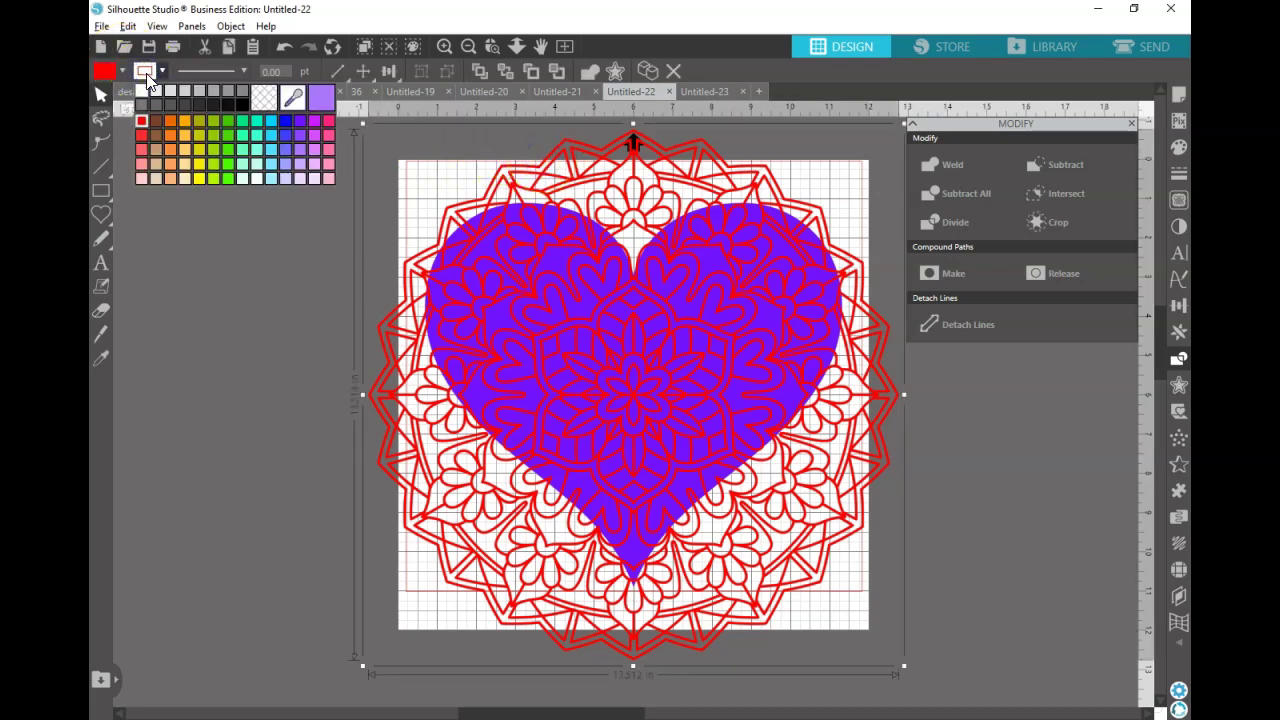
left_click(141, 93)
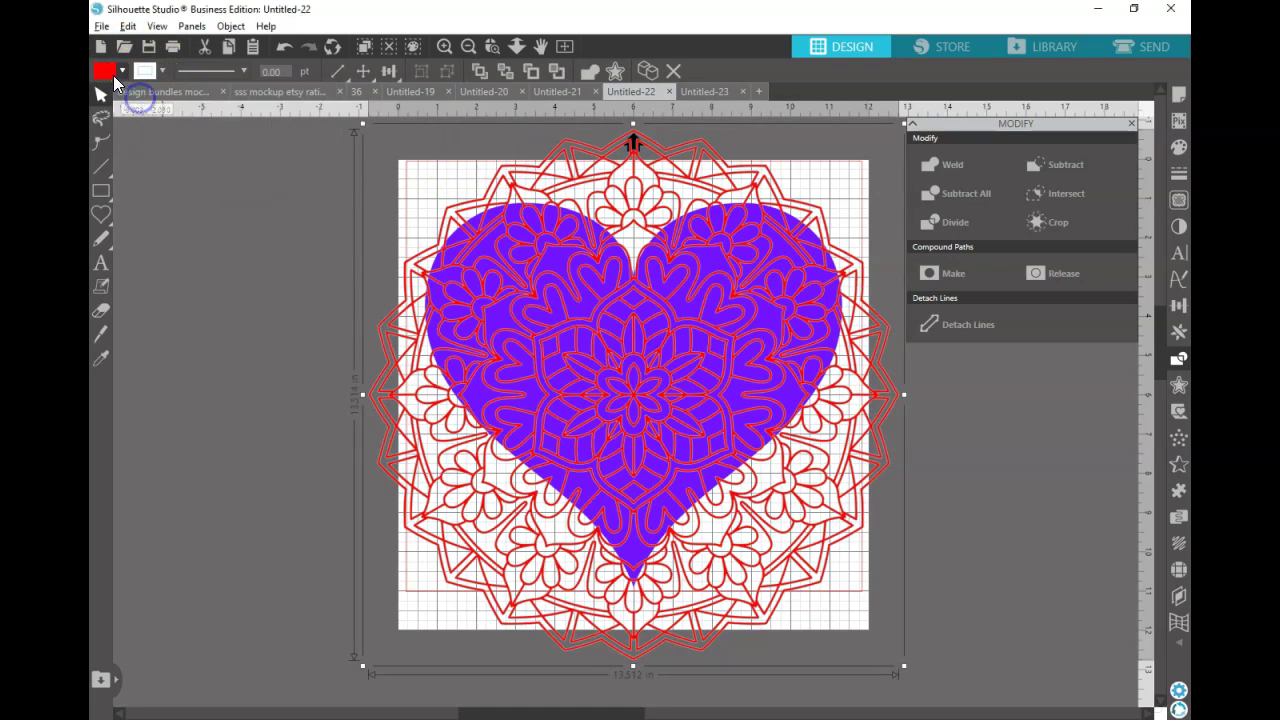
left_click(110, 74)
left_click(227, 179)
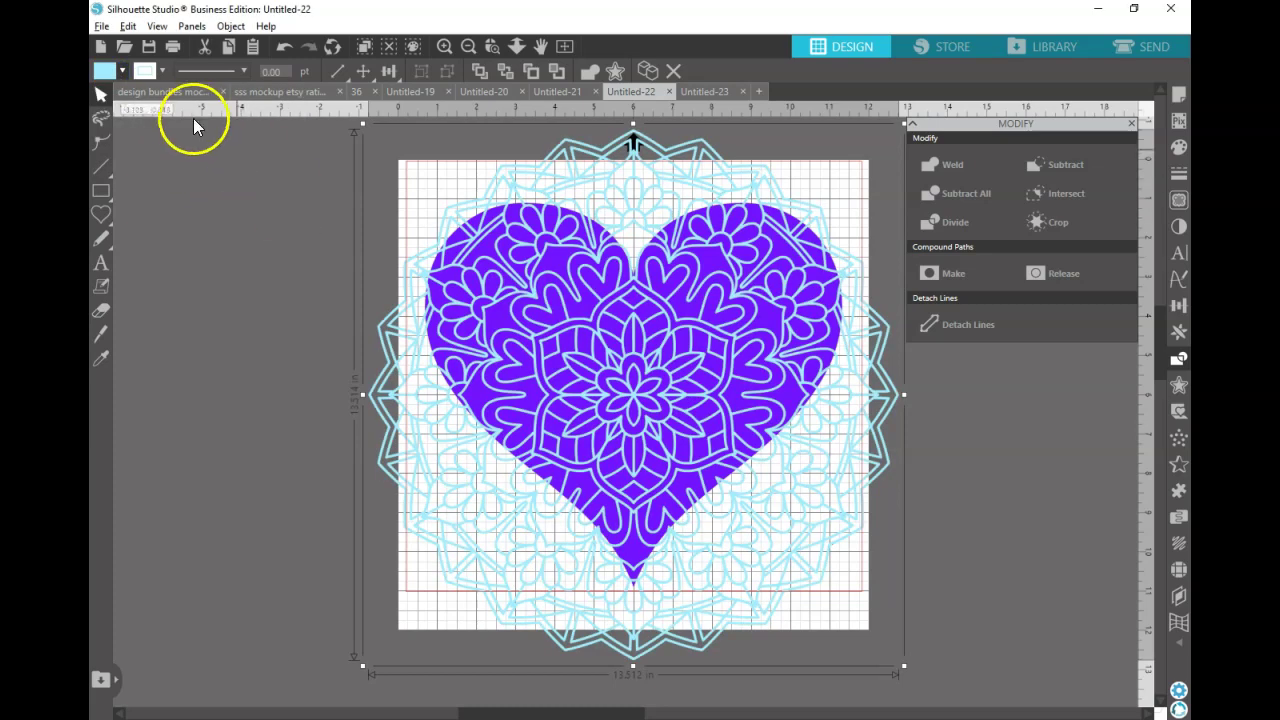
left_click(160, 68)
left_click(145, 89)
left_click(120, 72)
left_click(100, 90)
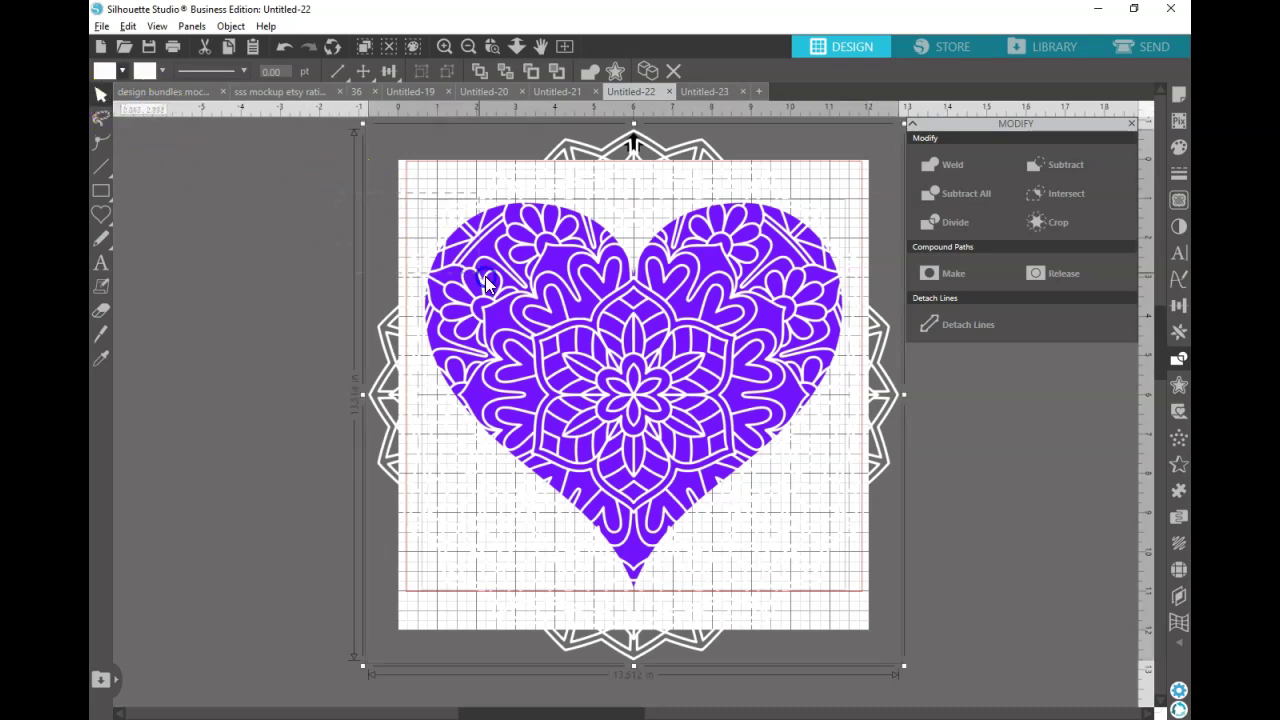
Apply Divide to the white mandala and purple heart together, and move the outer mandala piece off to the heart's left
left_click(575, 326)
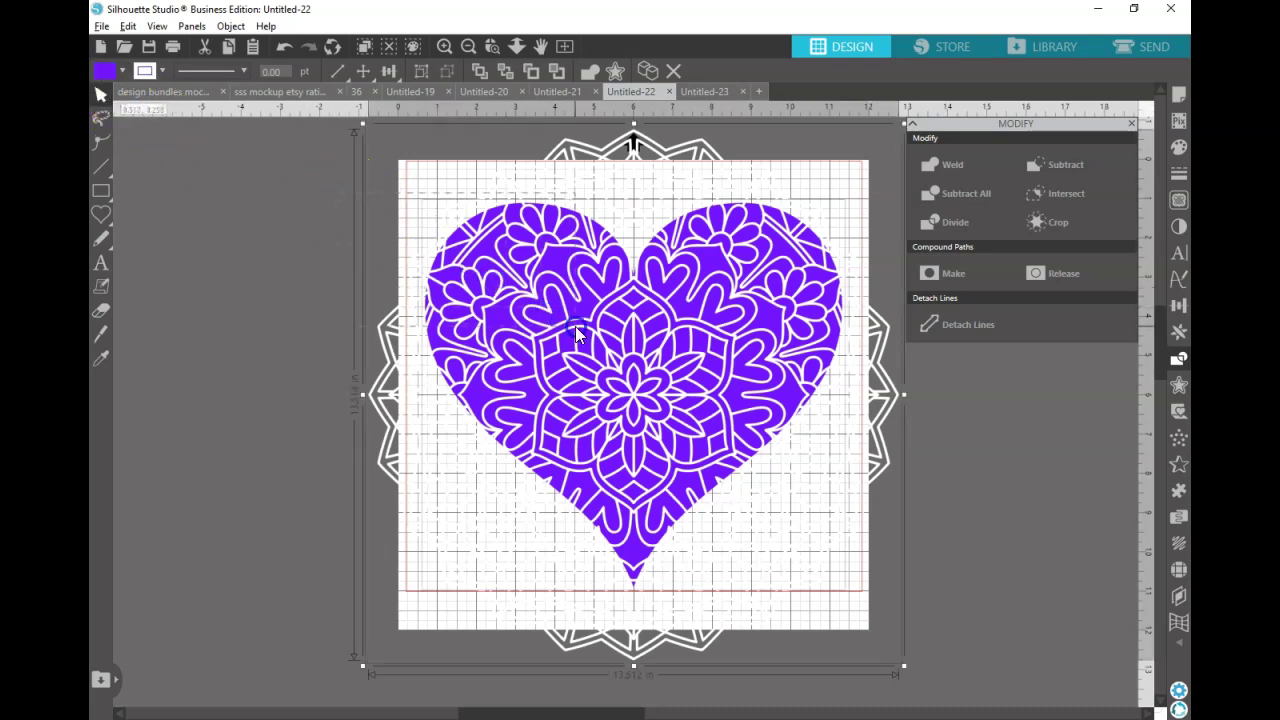
left_click(942, 220)
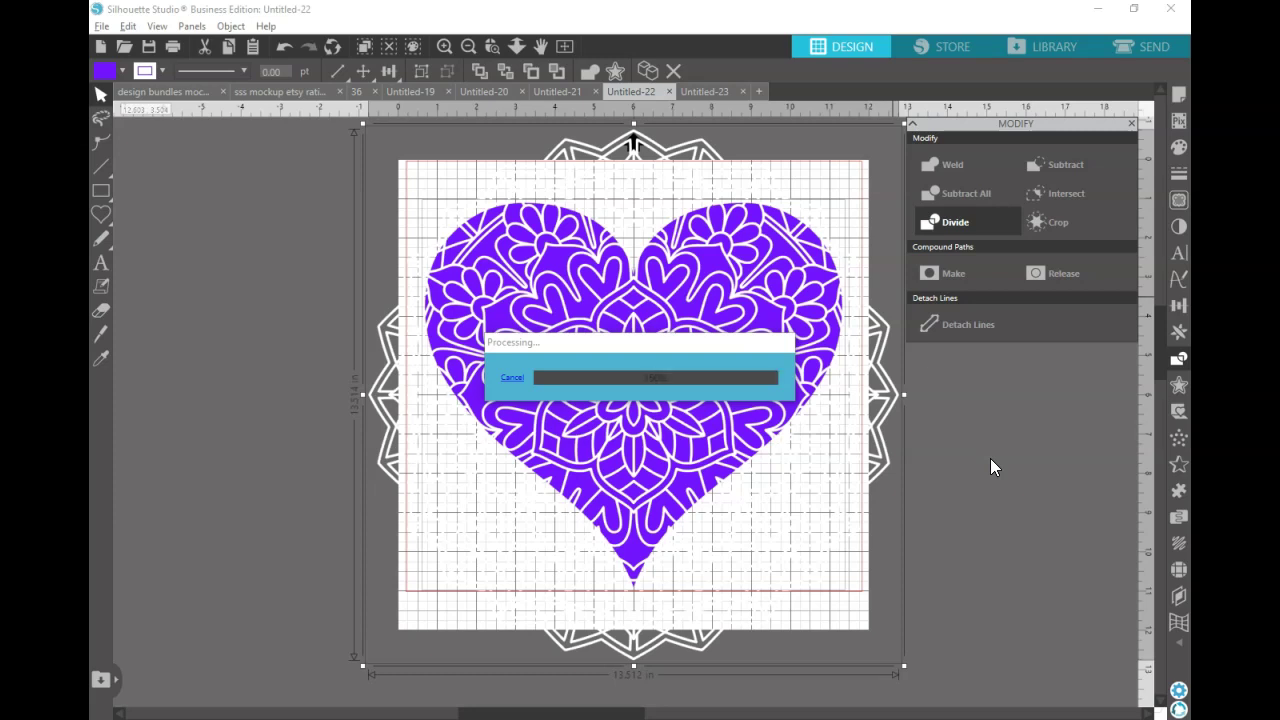
left_click(991, 459)
left_click_drag(855, 393, 352, 367)
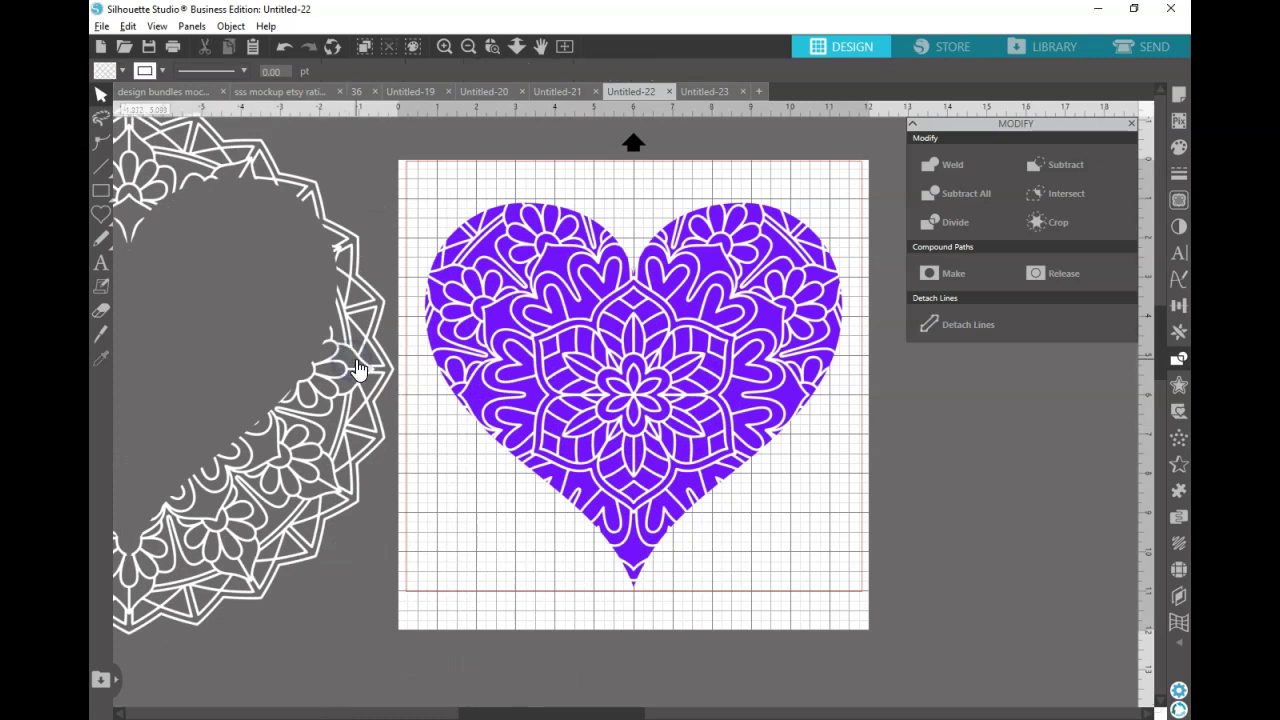
left_click(357, 364)
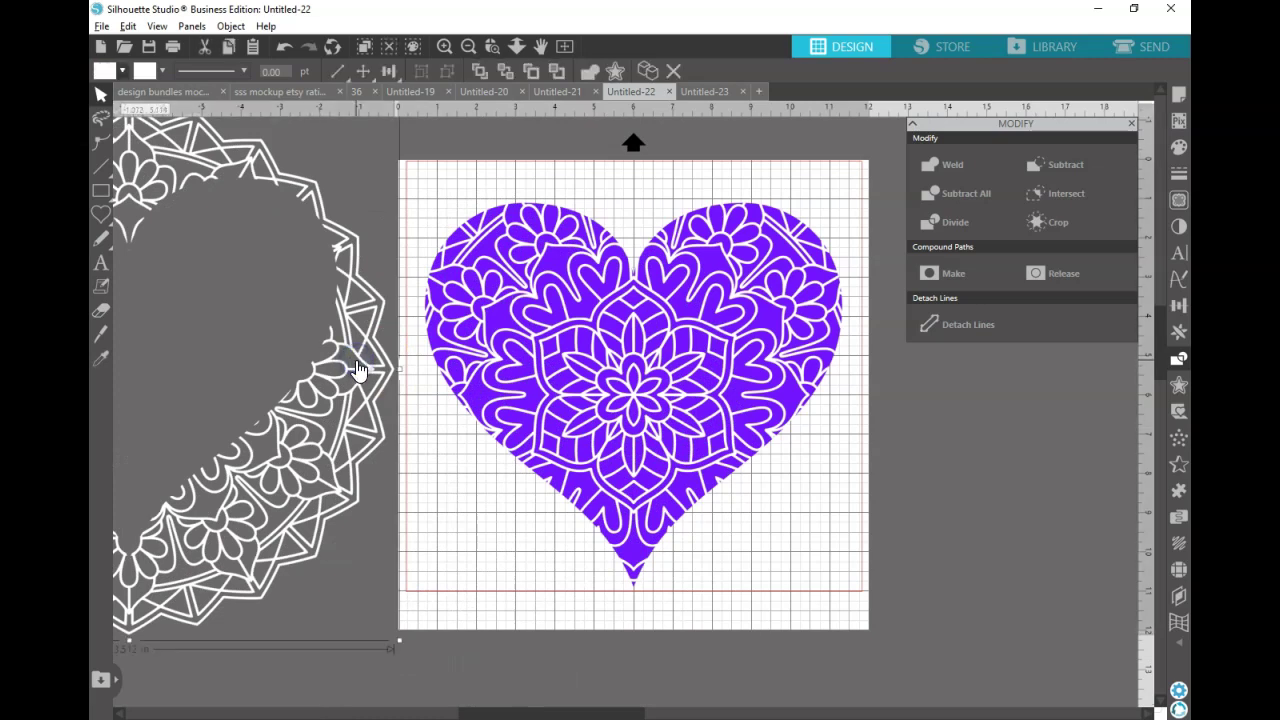
In the Untitled-23 document, combine the mandala and the solid heart with Crop
left_click(718, 92)
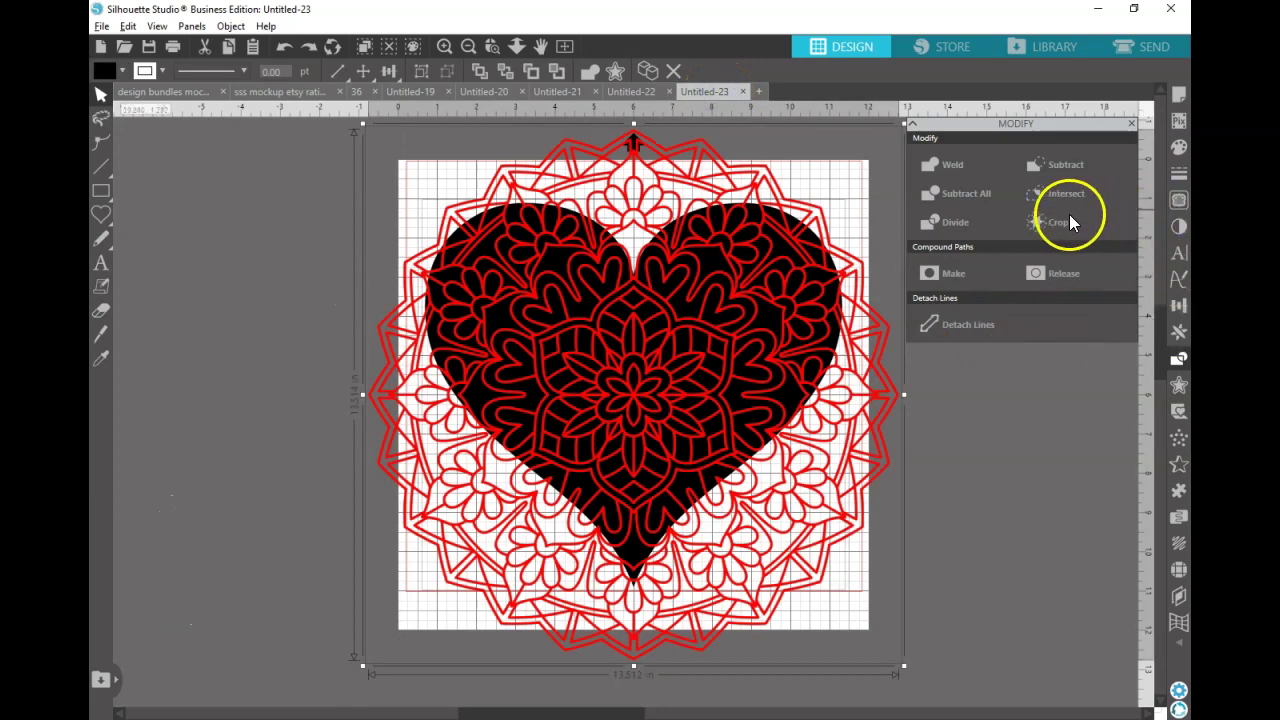
left_click(1057, 221)
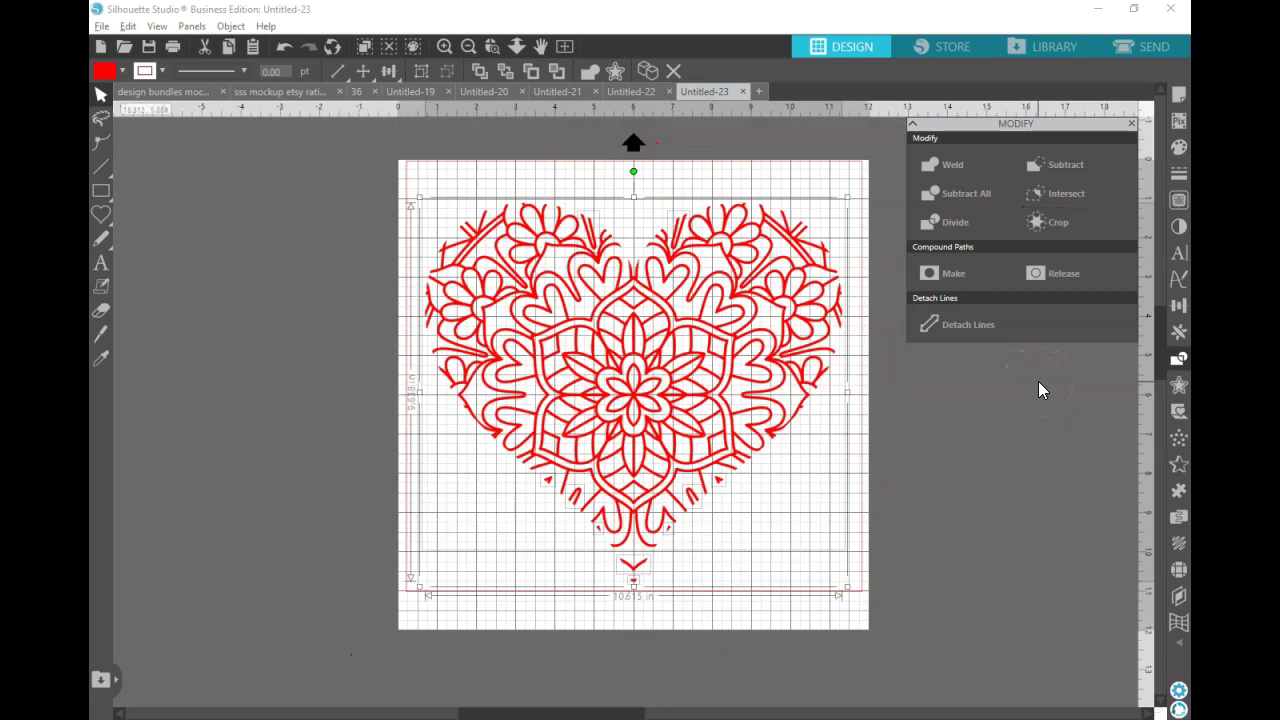
left_click(1060, 219)
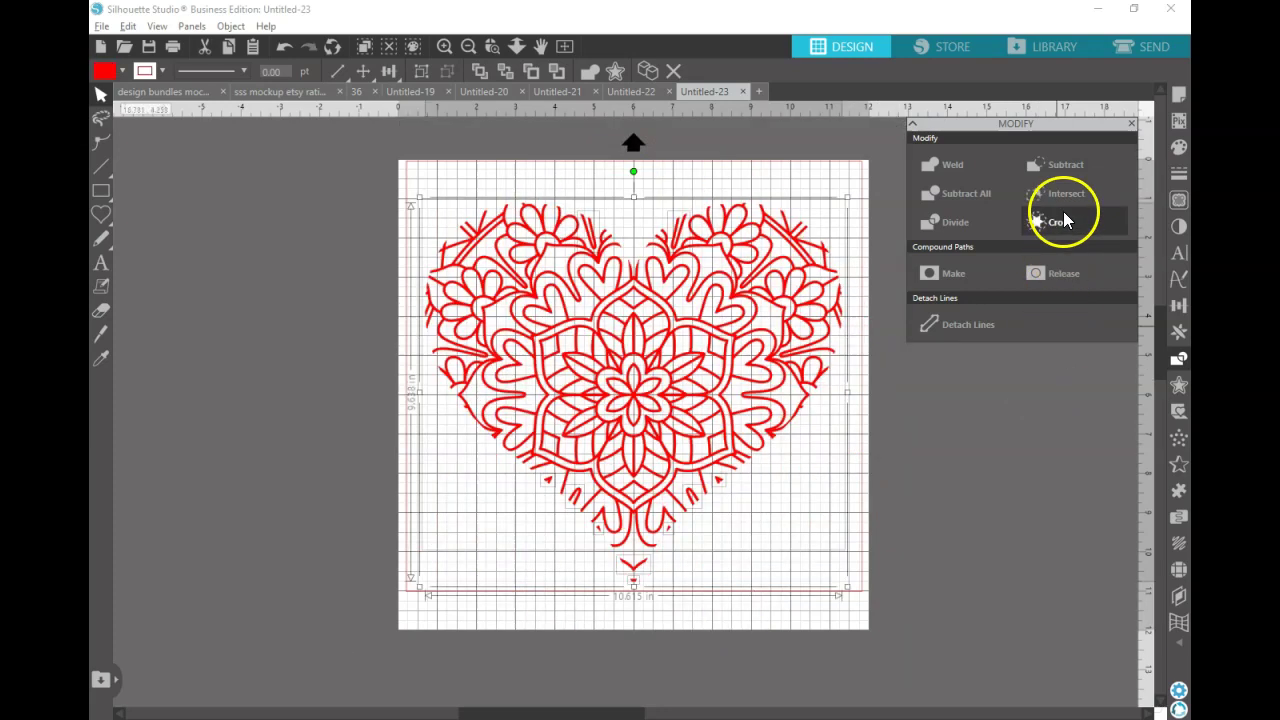
Compare the Intersect result in Untitled-21 with the Crop result in Untitled-23
left_click(559, 91)
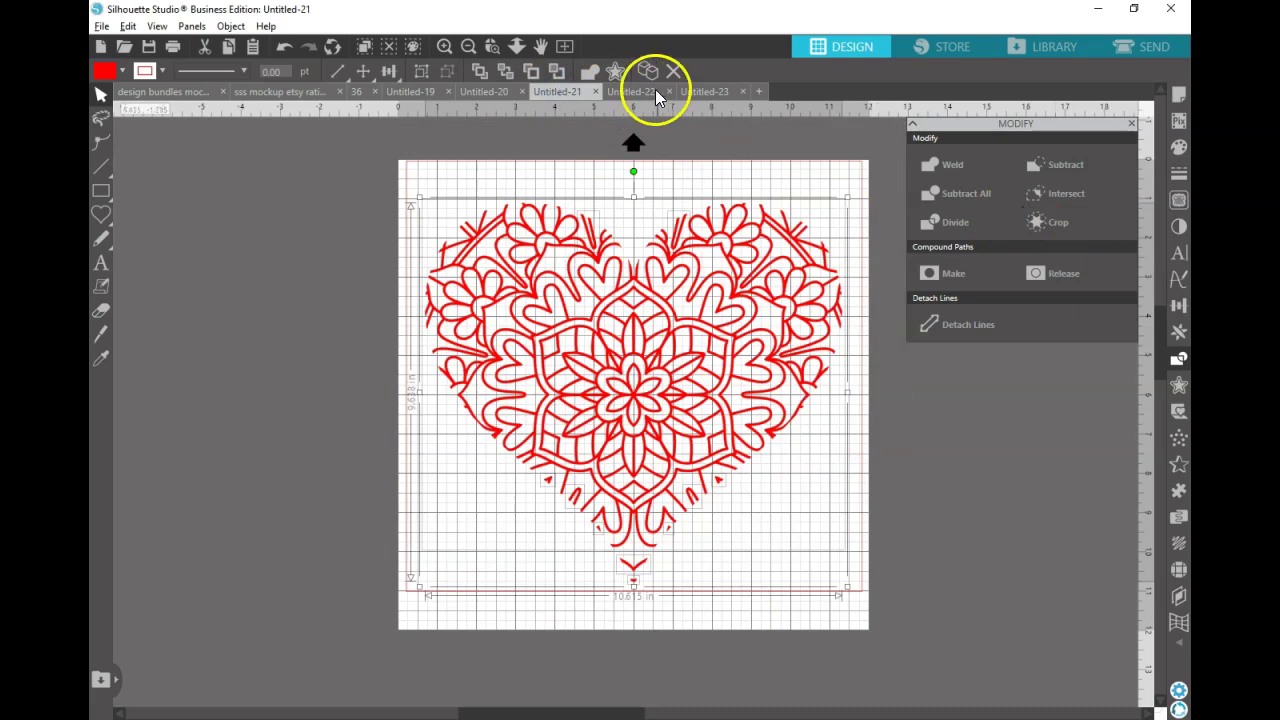
left_click(705, 91)
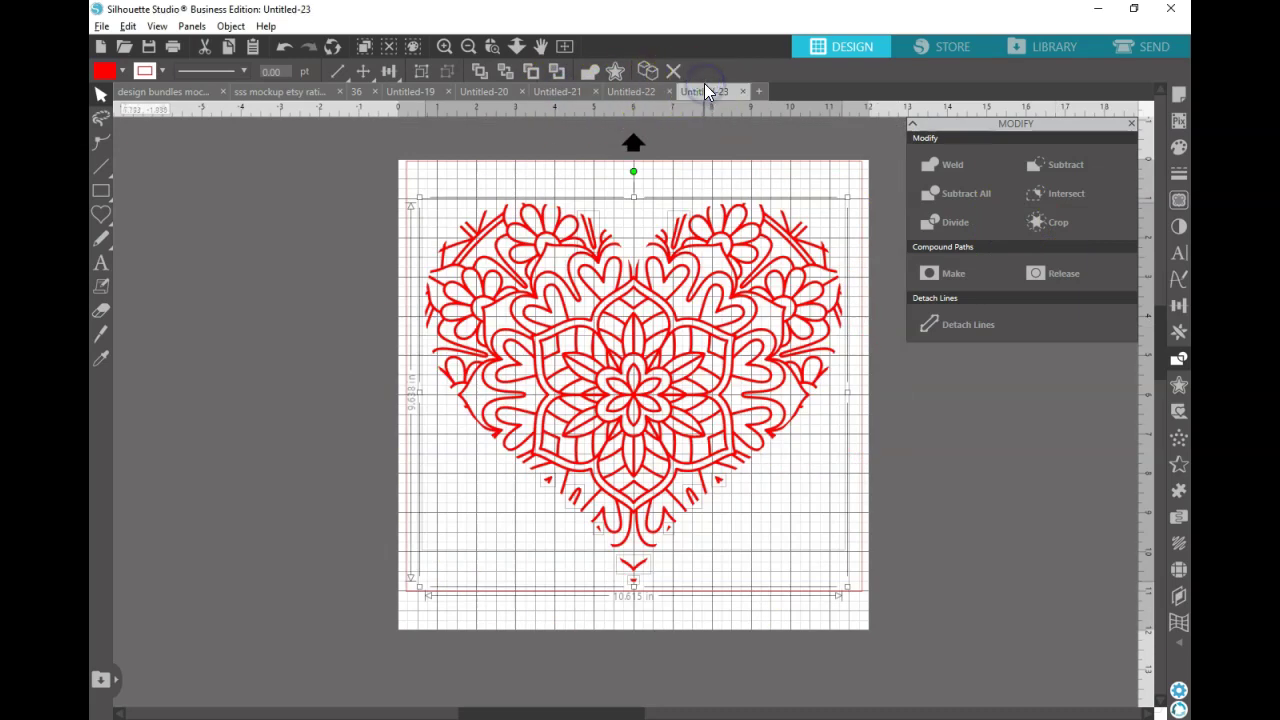
left_click(566, 91)
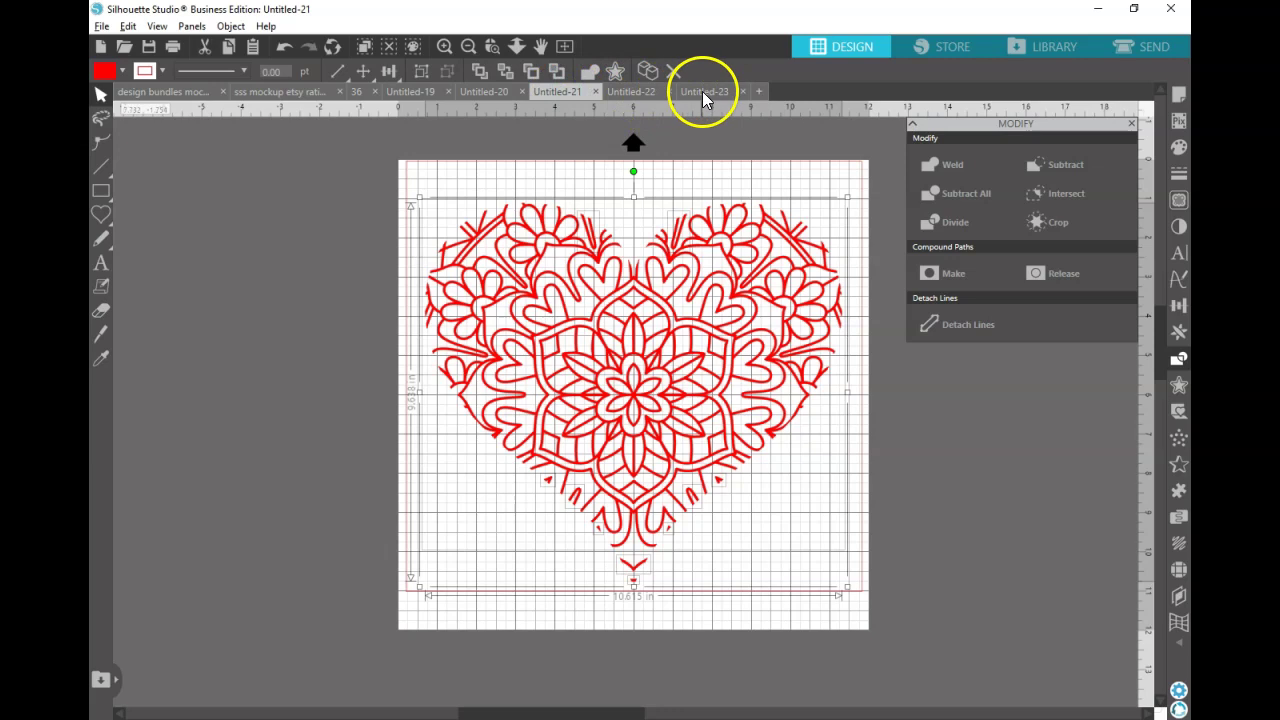
left_click(702, 91)
left_click(563, 90)
left_click(700, 91)
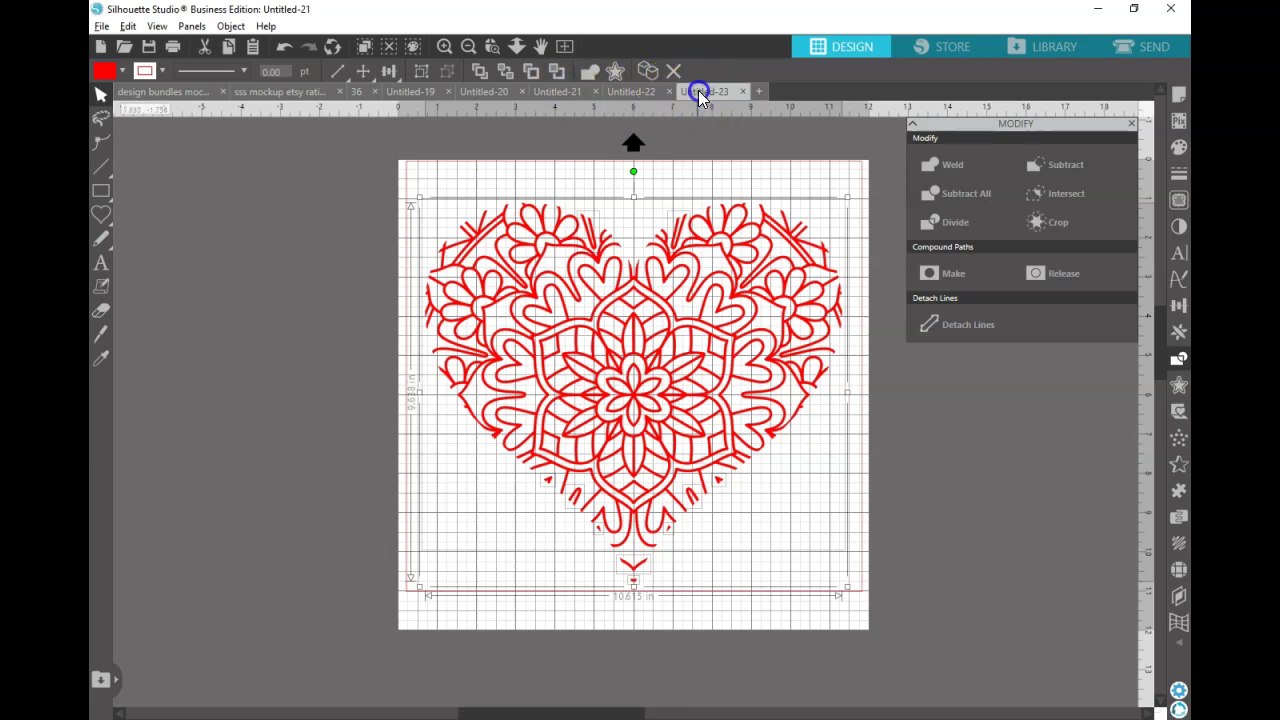
Review the mandala hearts in documents Untitled-20 through Untitled-23 and return to the colored heart in Untitled-19
left_click(620, 92)
left_click(550, 90)
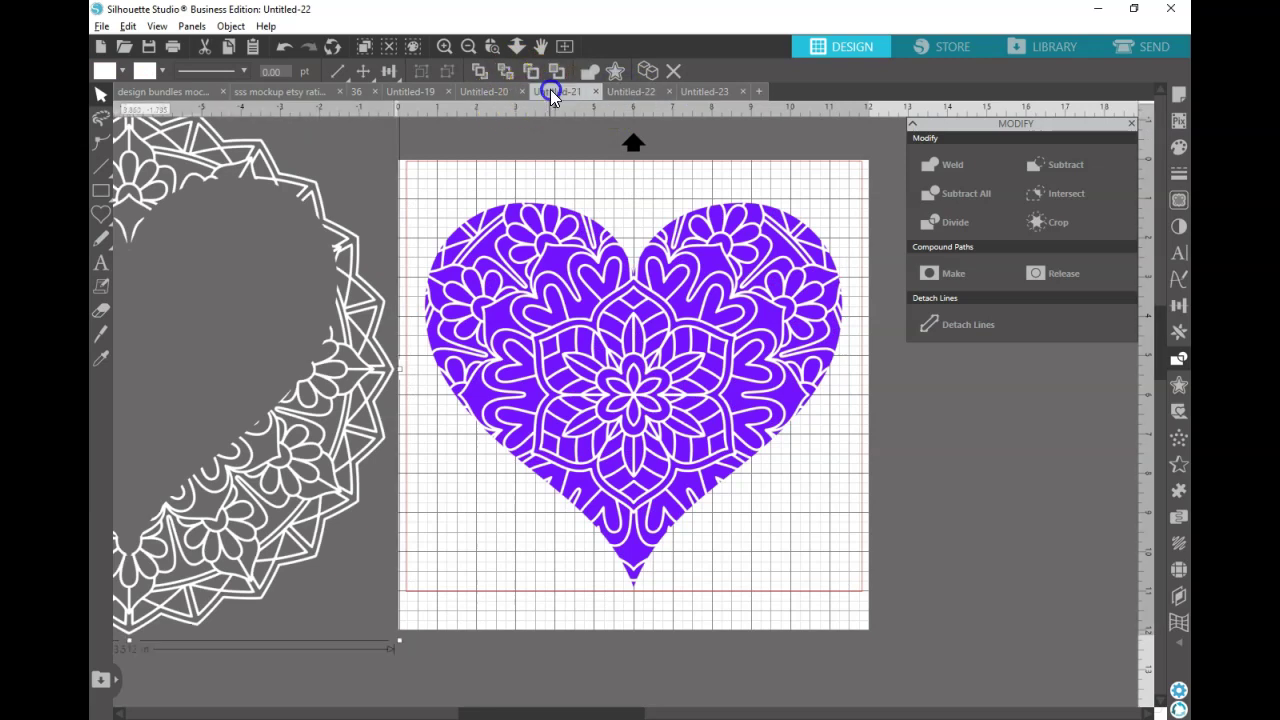
left_click(498, 91)
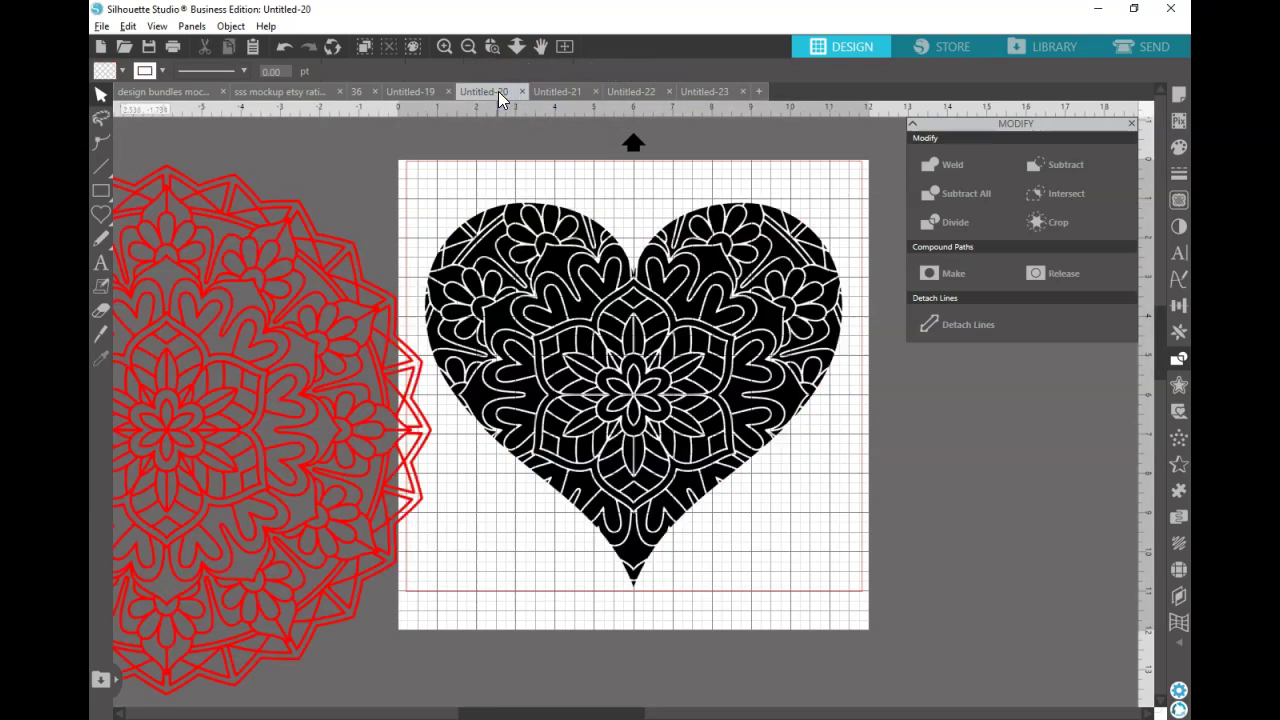
left_click(564, 91)
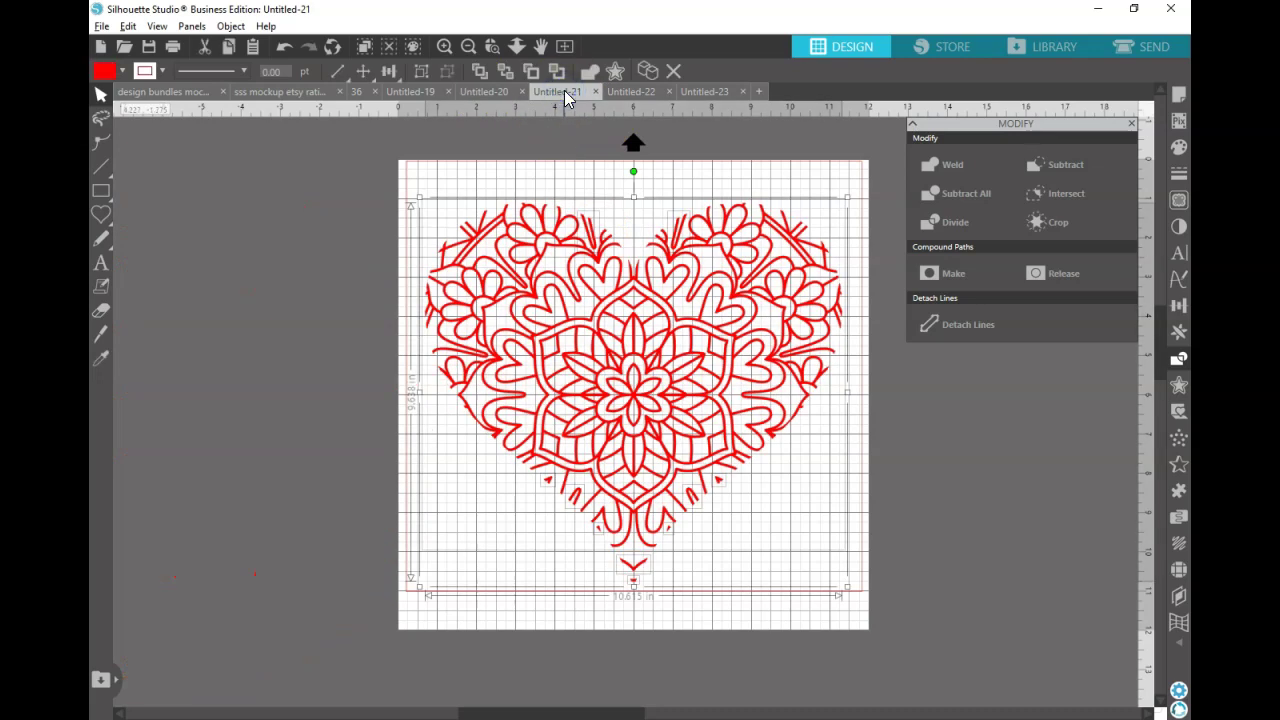
left_click(647, 92)
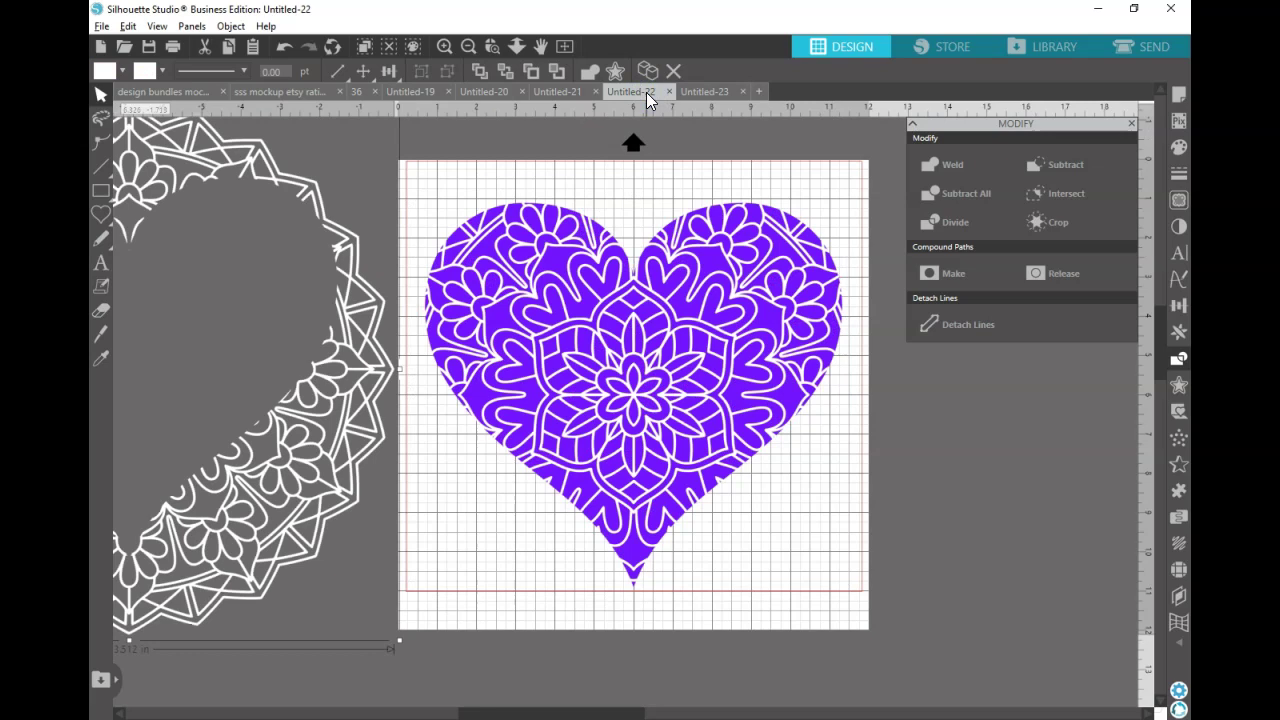
left_click(707, 93)
left_click(423, 92)
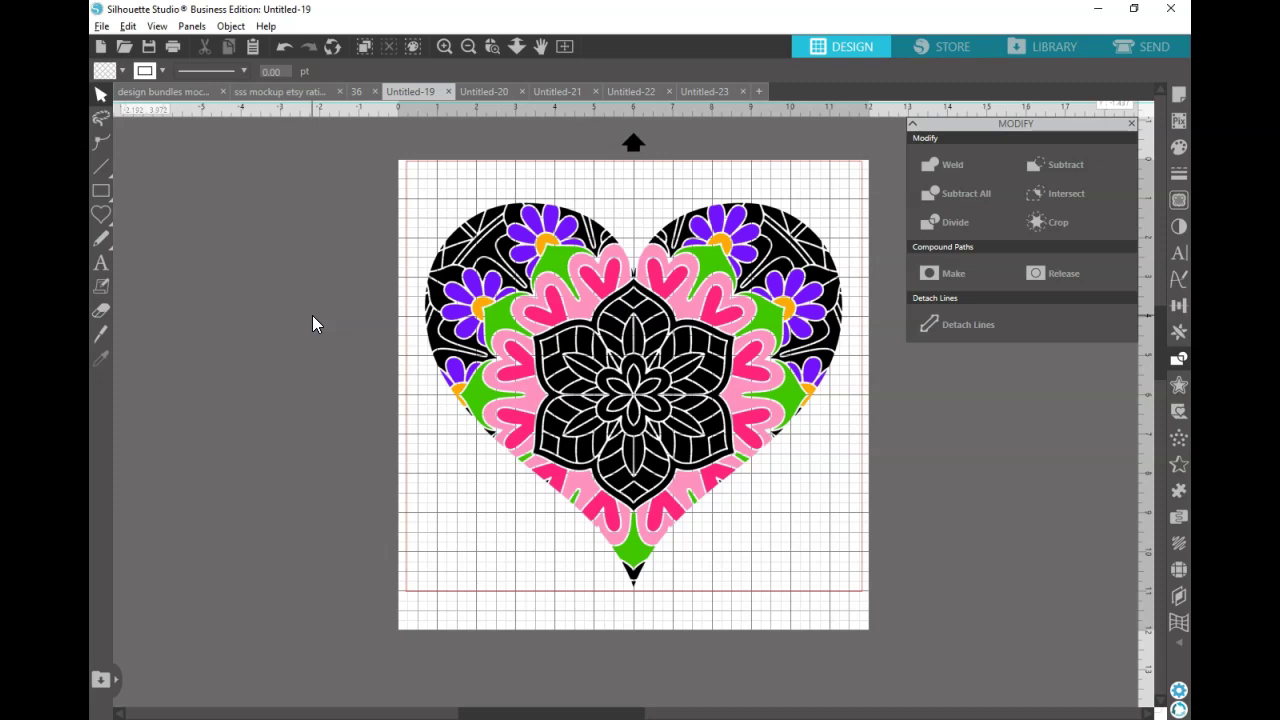
left_click(275, 350)
left_click(1070, 446)
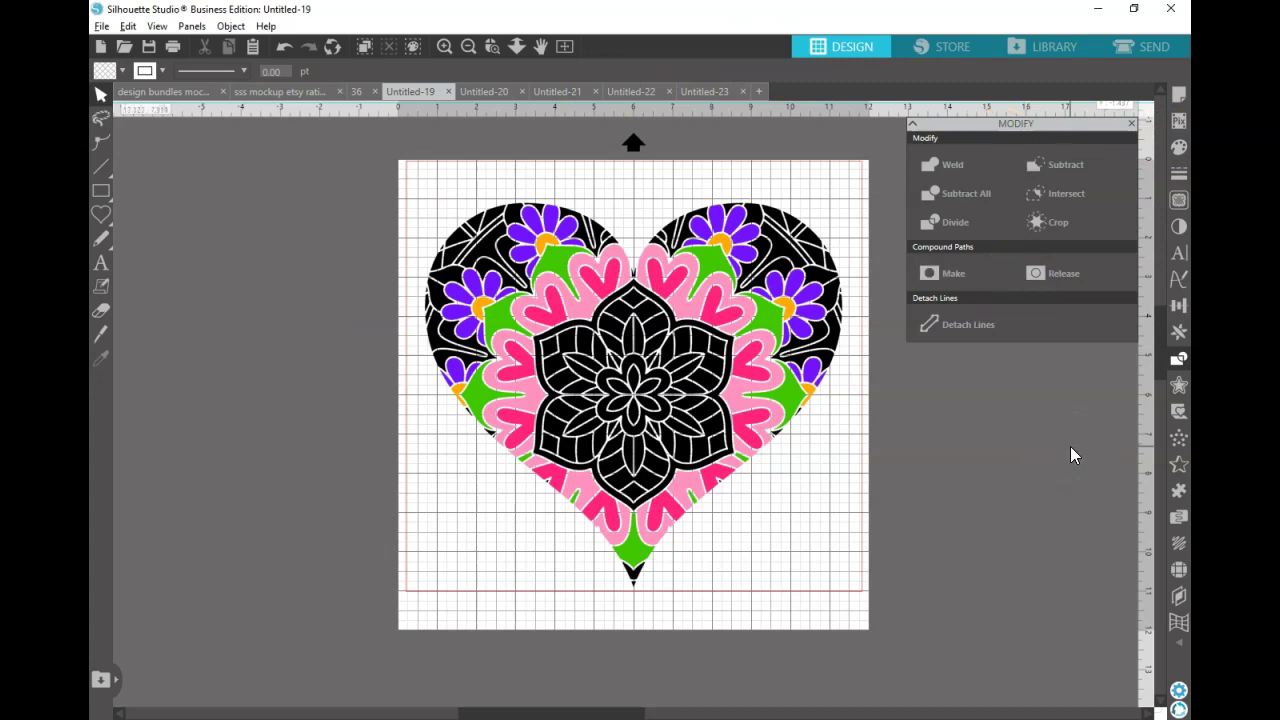